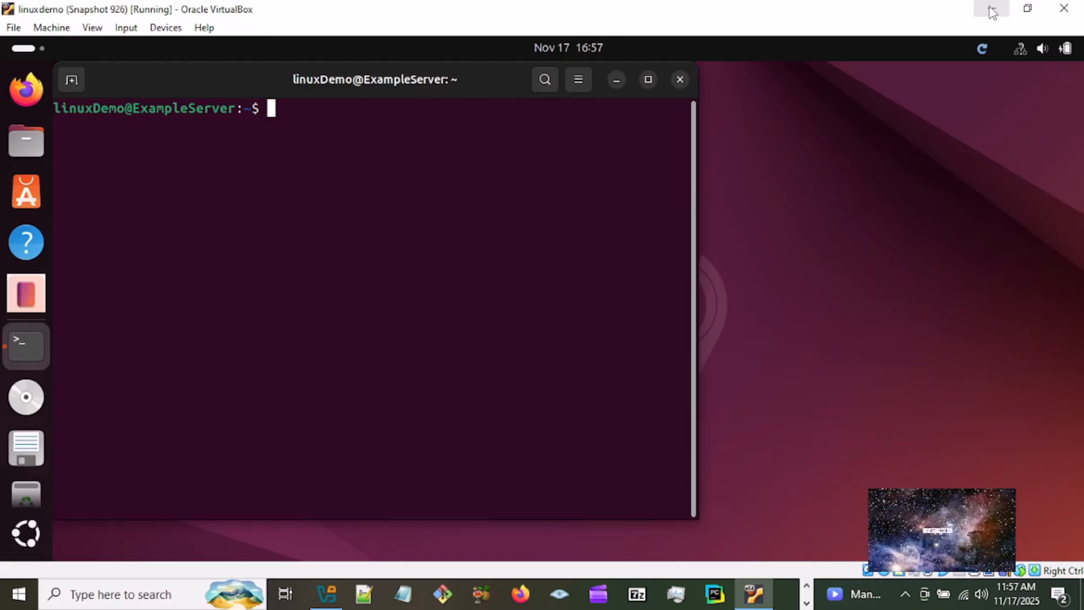
- Launch Wireshark from the terminal with the wireshark command
{"action": "type", "text": "wire"}
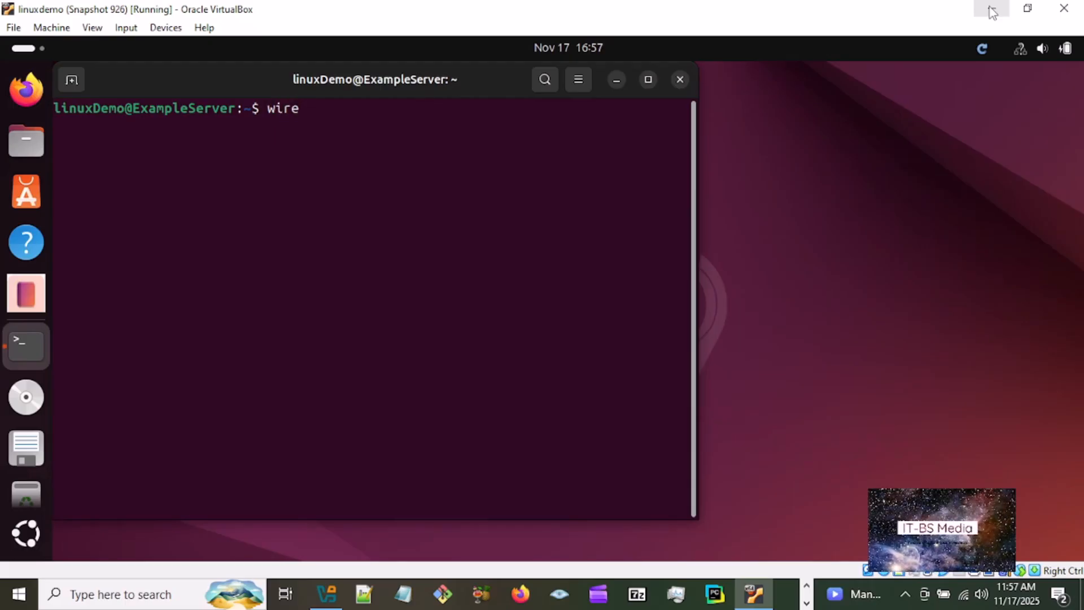
{"action": "type", "text": "shark"}
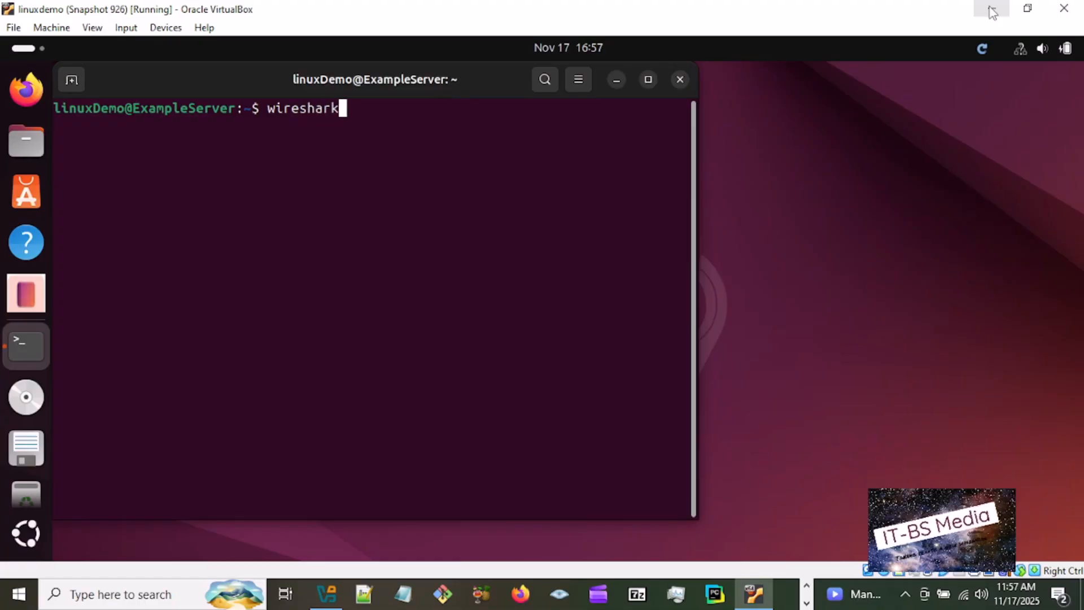
{"action": "key", "text": "Return"}
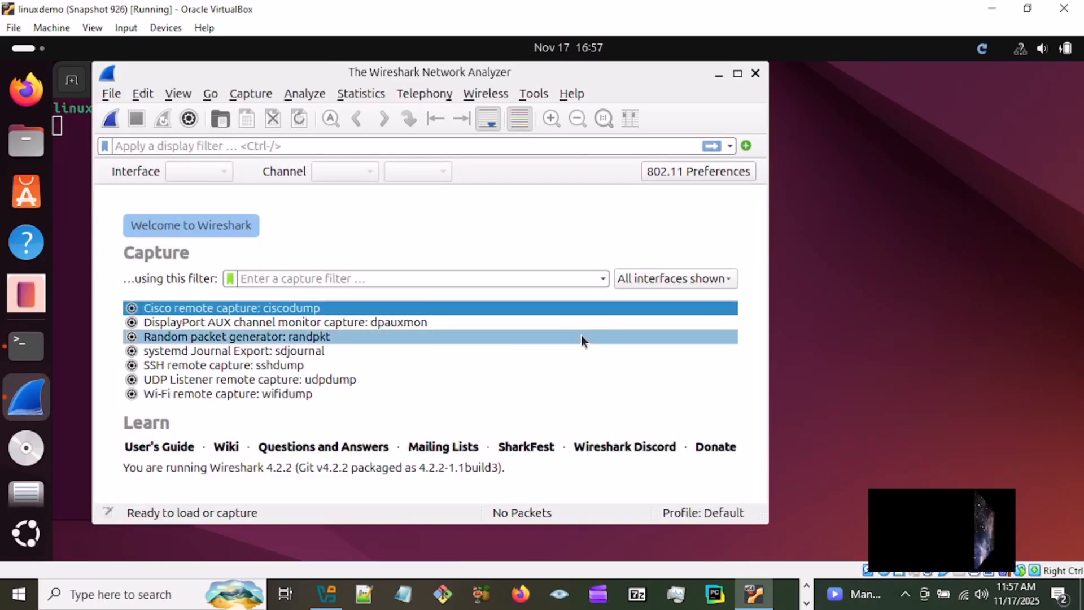
- Review the server, authentication, capture and debug settings of the Cisco remote capture (ciscodump) interface, and close its options unchanged
{"action": "left_click", "coordinate": [136, 311]}
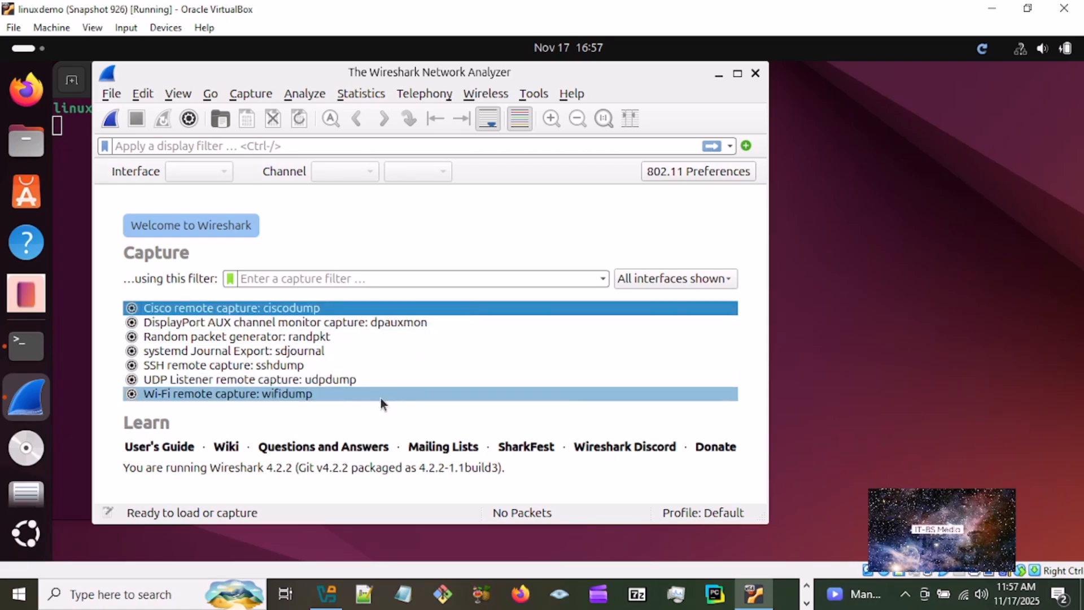
{"action": "left_click", "coordinate": [132, 309]}
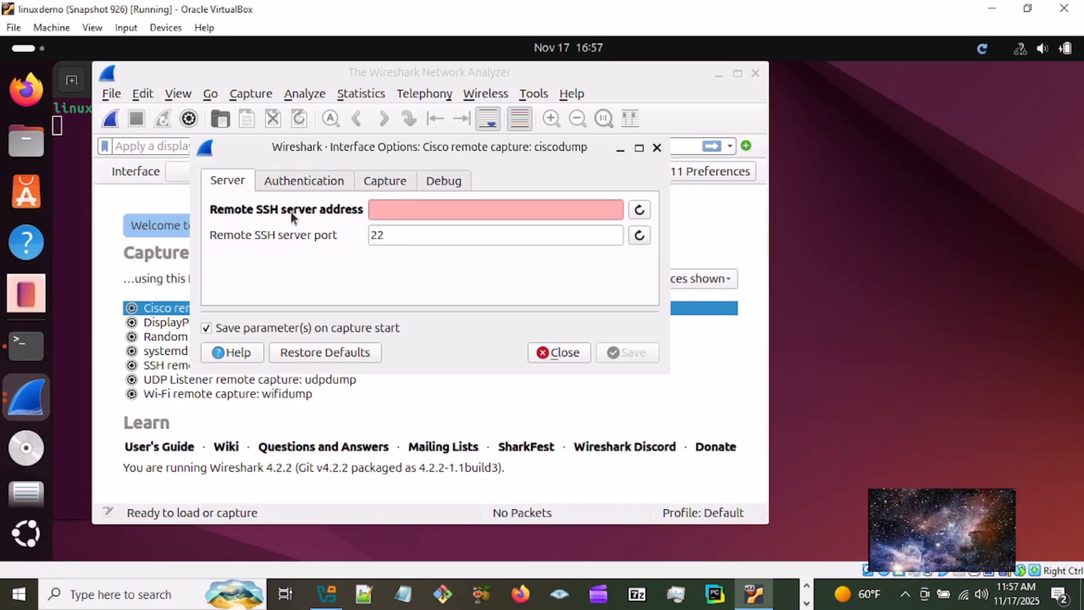
{"action": "left_click", "coordinate": [407, 210]}
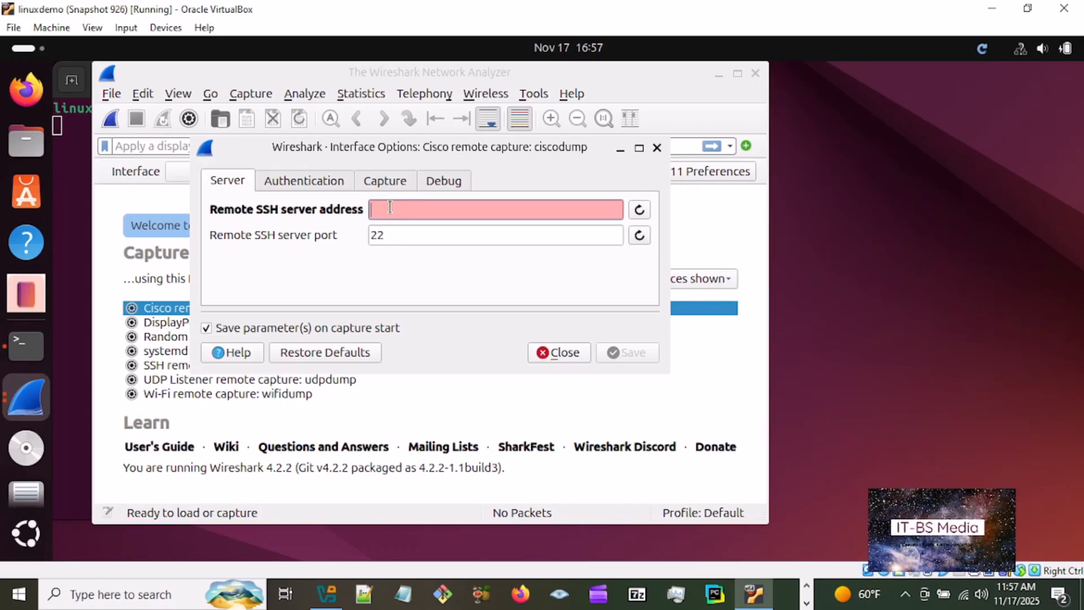
{"action": "left_click", "coordinate": [323, 182]}
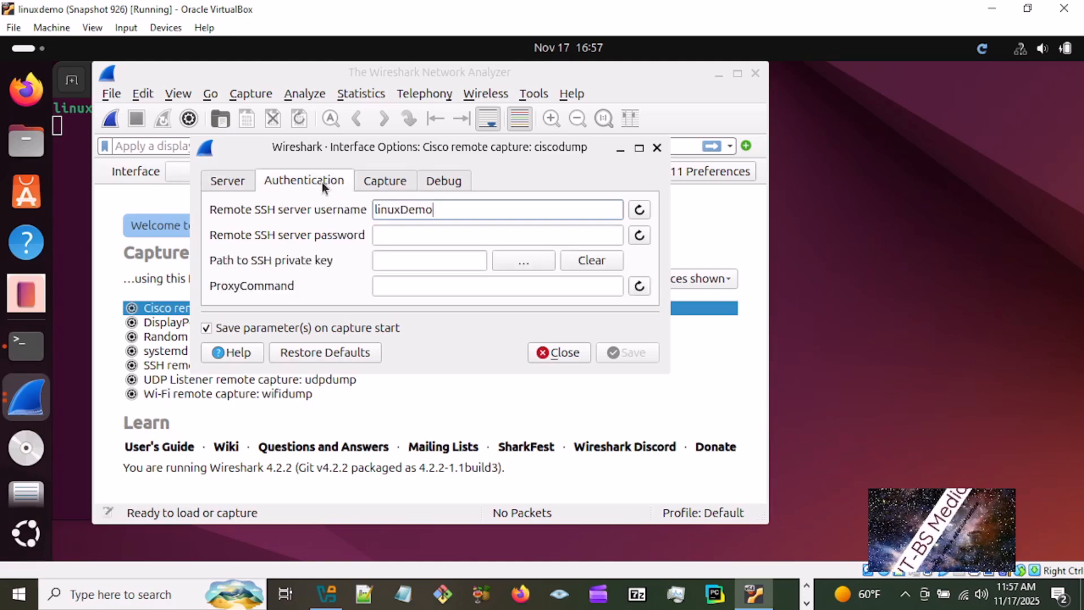
{"action": "left_click", "coordinate": [404, 232]}
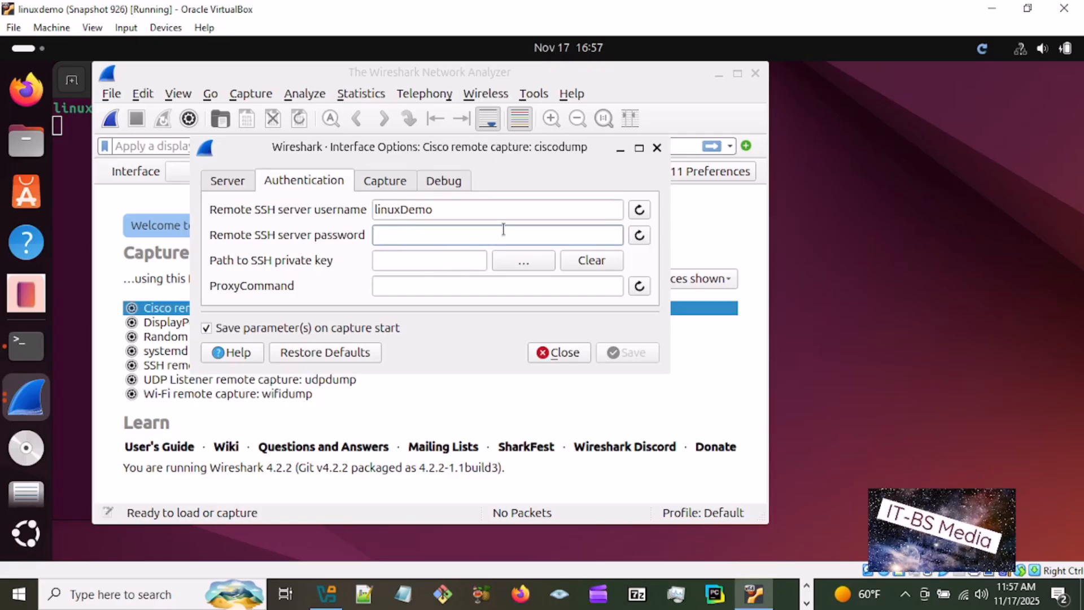
{"action": "left_click", "coordinate": [388, 178]}
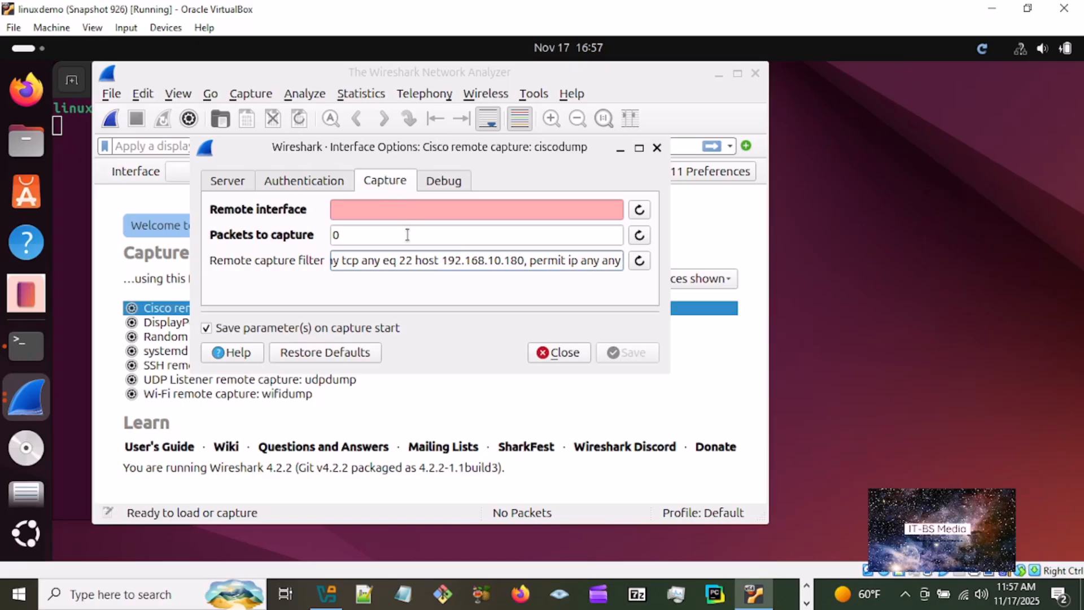
{"action": "left_click", "coordinate": [439, 181]}
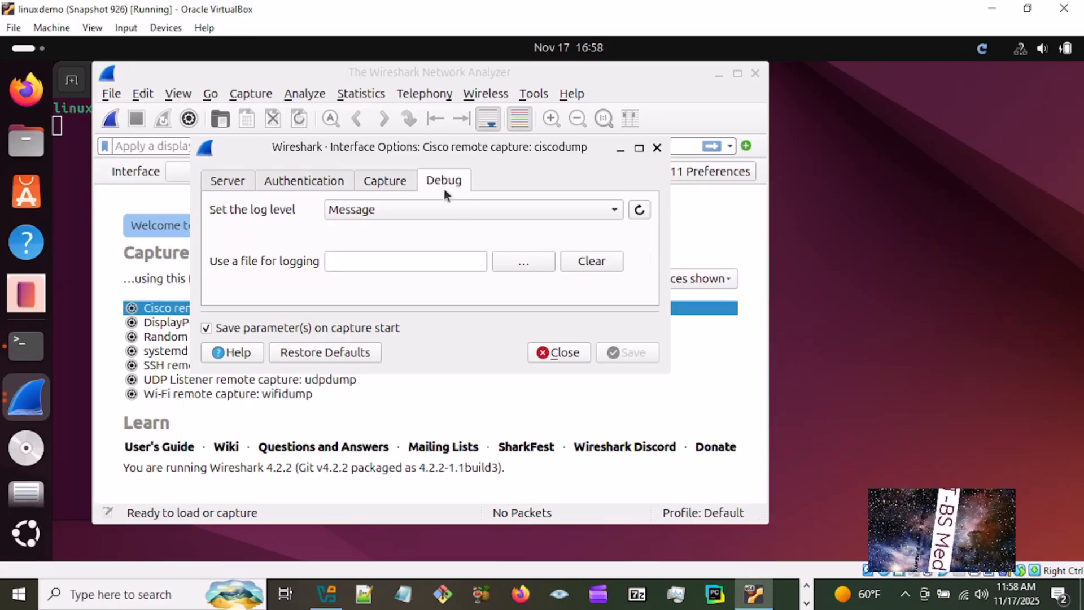
{"action": "left_click", "coordinate": [564, 356]}
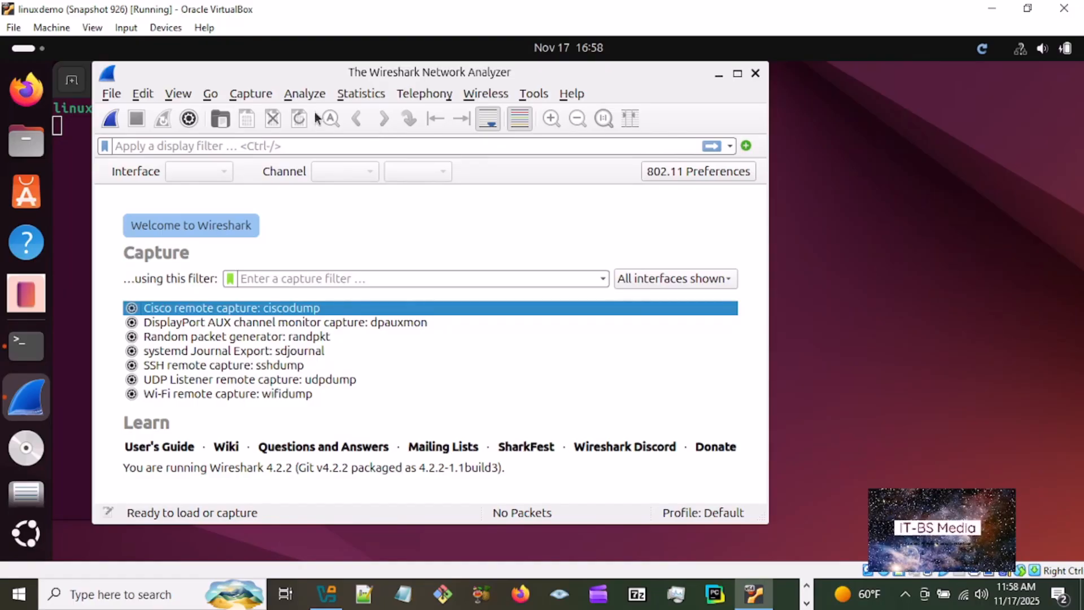
- Open the capture options and examine the interface columns, including the full Promiscuous heading, and the managed local interfaces
{"action": "left_click", "coordinate": [262, 95]}
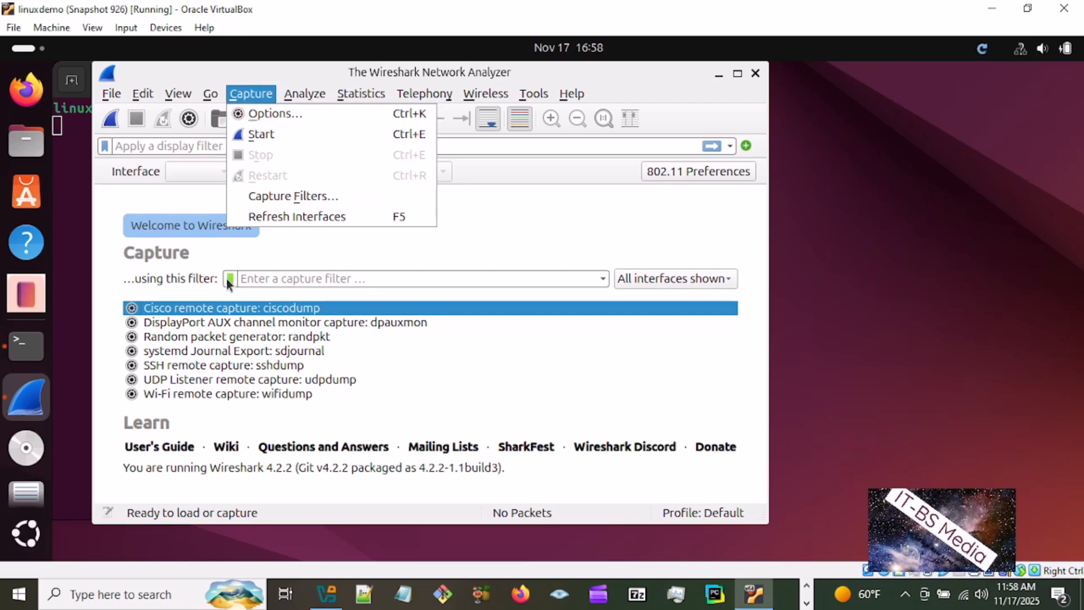
{"action": "left_click", "coordinate": [222, 366]}
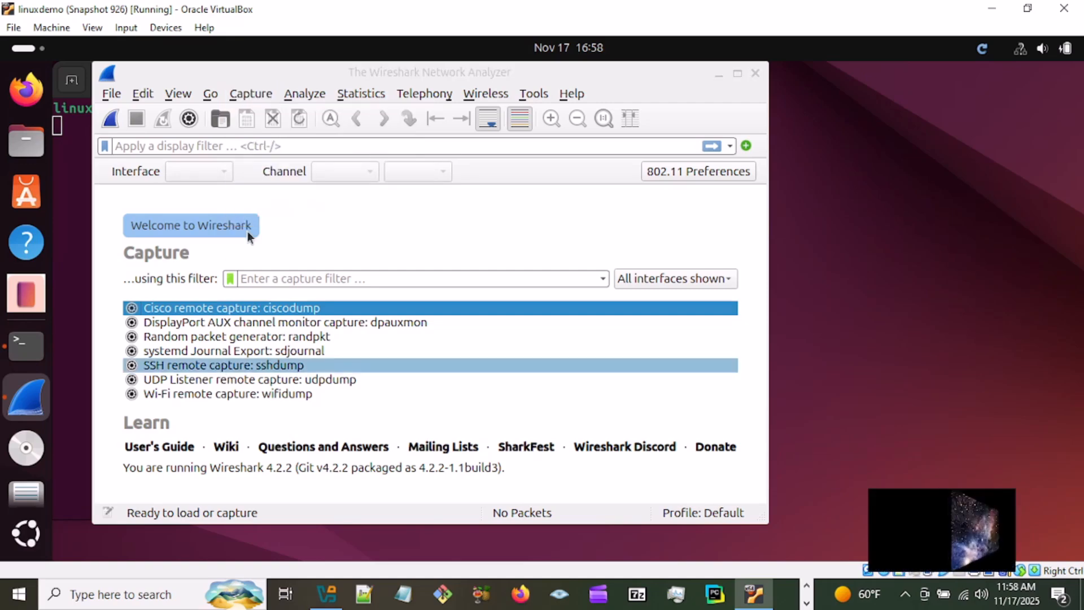
{"action": "left_click", "coordinate": [258, 94]}
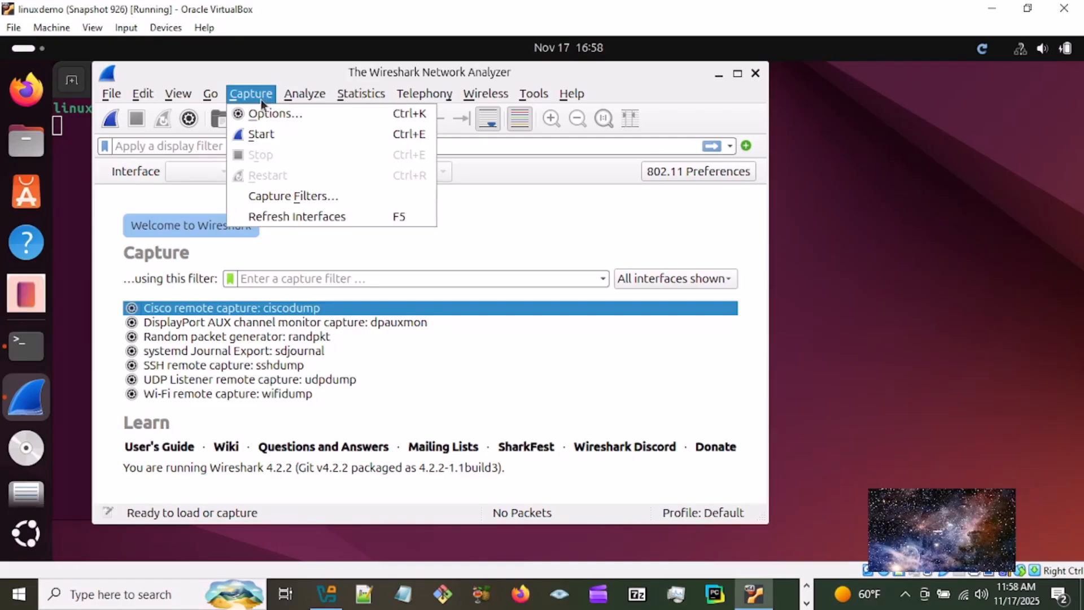
{"action": "left_click", "coordinate": [270, 111]}
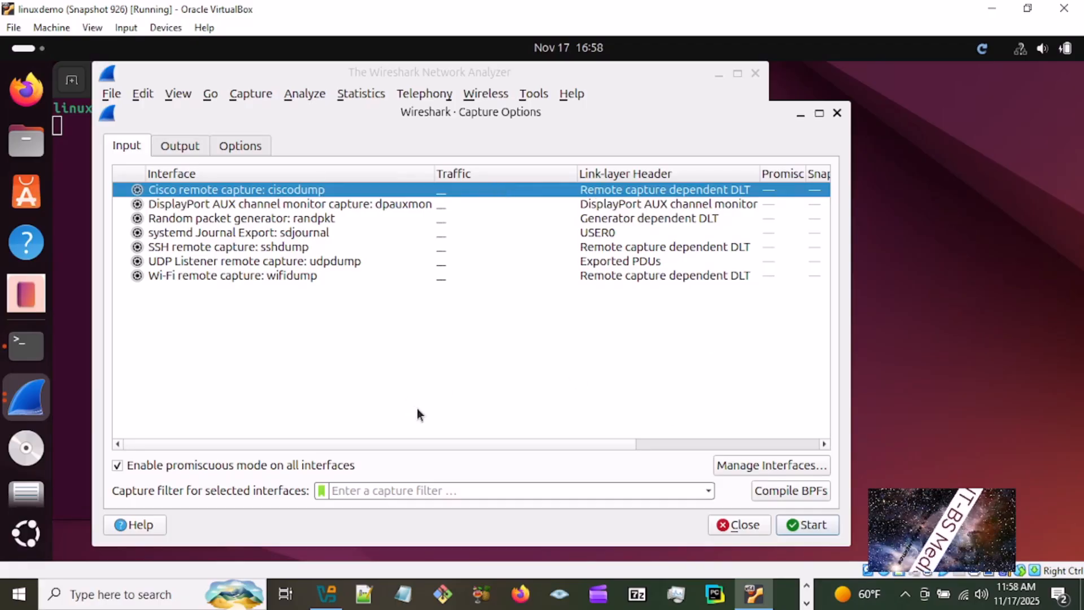
{"action": "left_click_drag", "start_coordinate": [378, 445], "coordinate": [755, 460]}
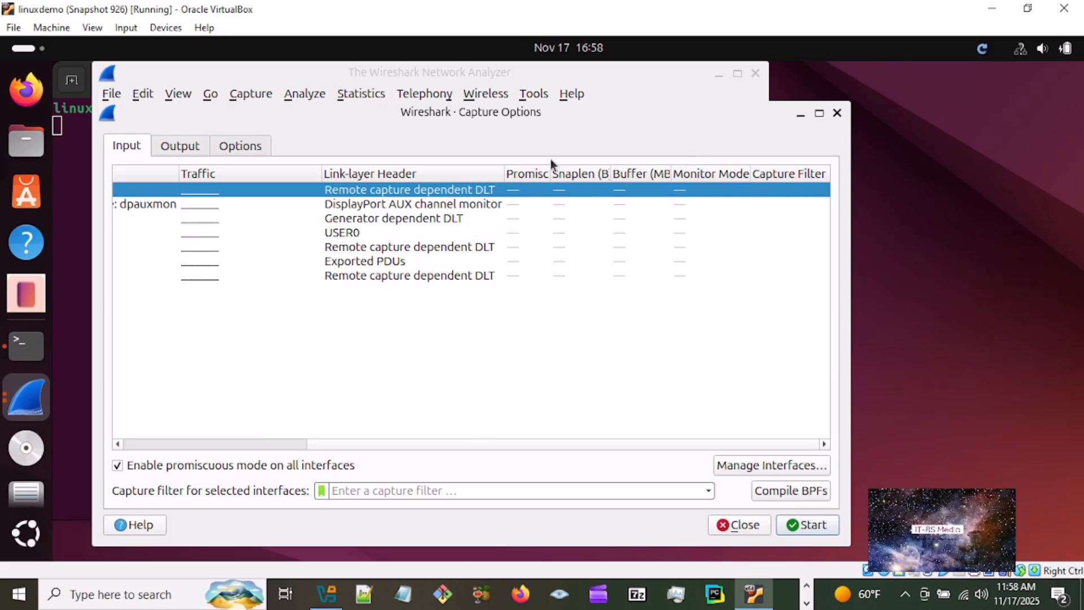
{"action": "left_click_drag", "start_coordinate": [552, 172], "coordinate": [593, 172]}
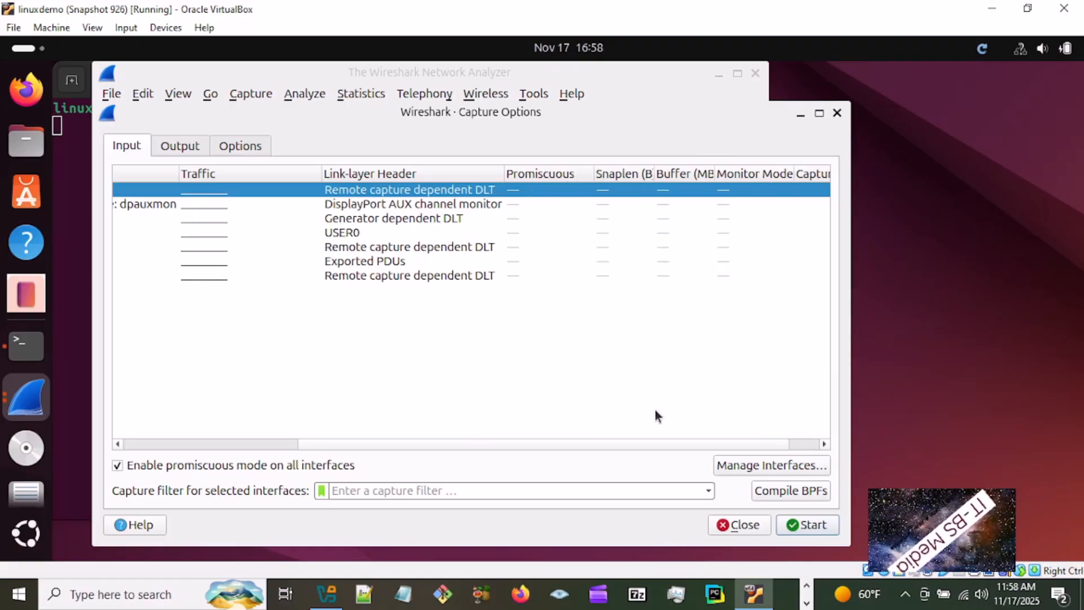
{"action": "left_click", "coordinate": [763, 472]}
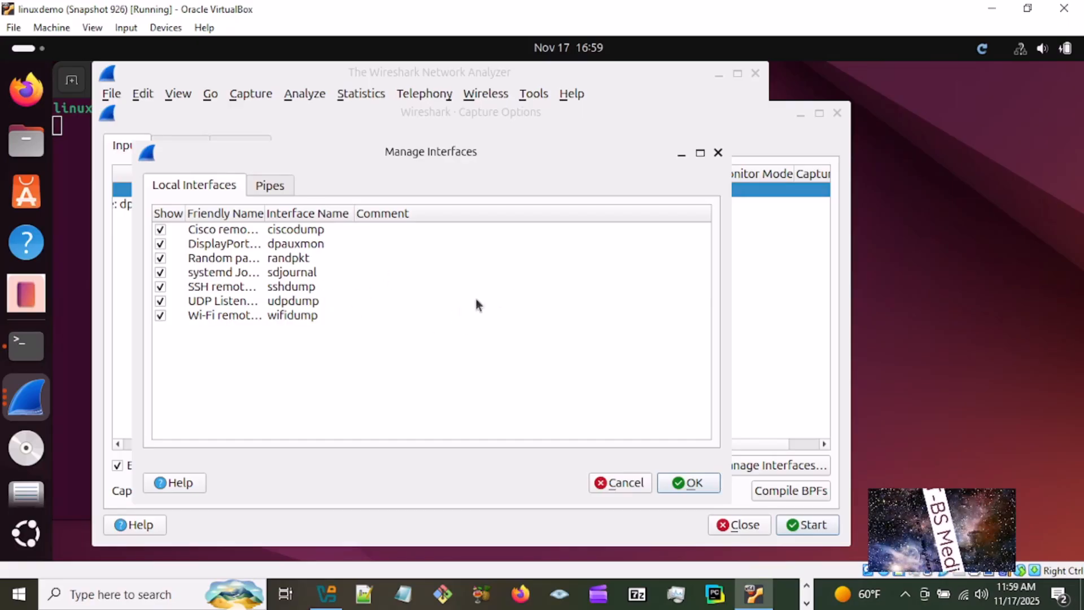
{"action": "left_click", "coordinate": [694, 483]}
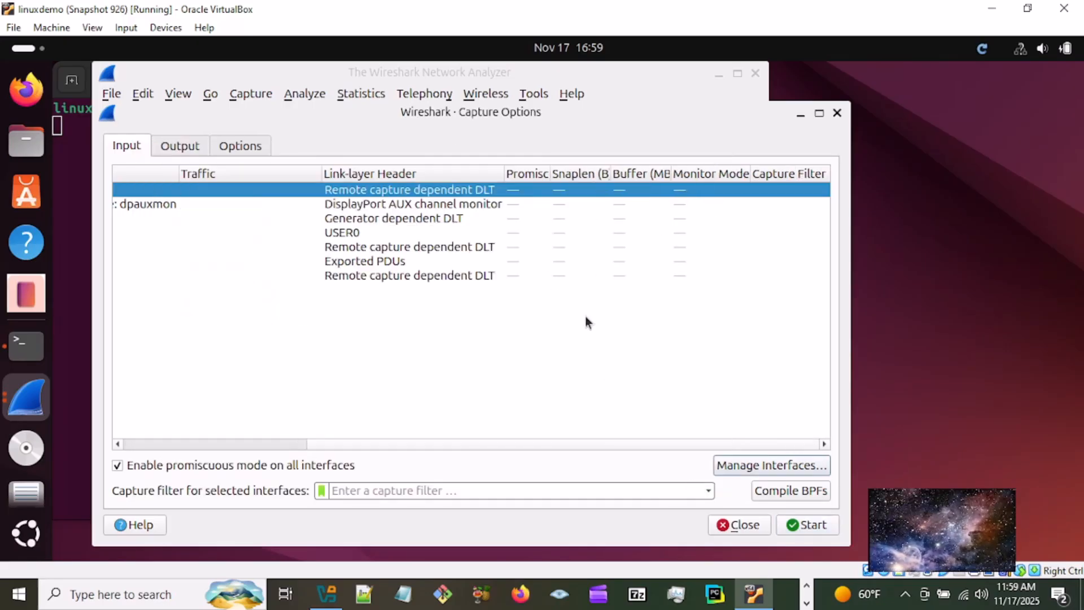
- Review the output file, display, name resolution and automatic stop settings for captures, and close Wireshark
{"action": "left_click", "coordinate": [191, 151]}
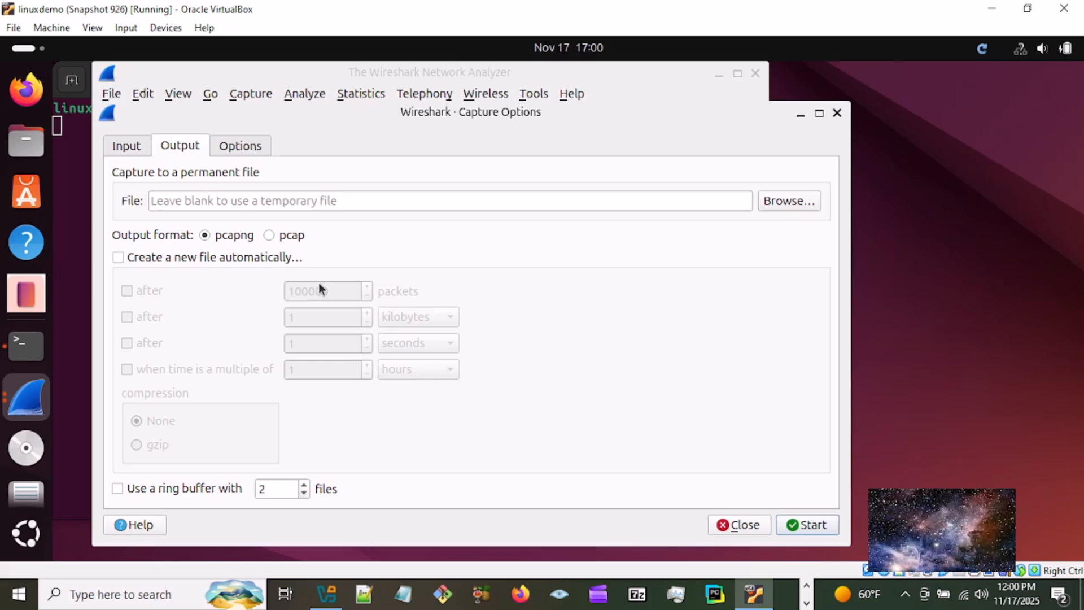
{"action": "left_click", "coordinate": [238, 147]}
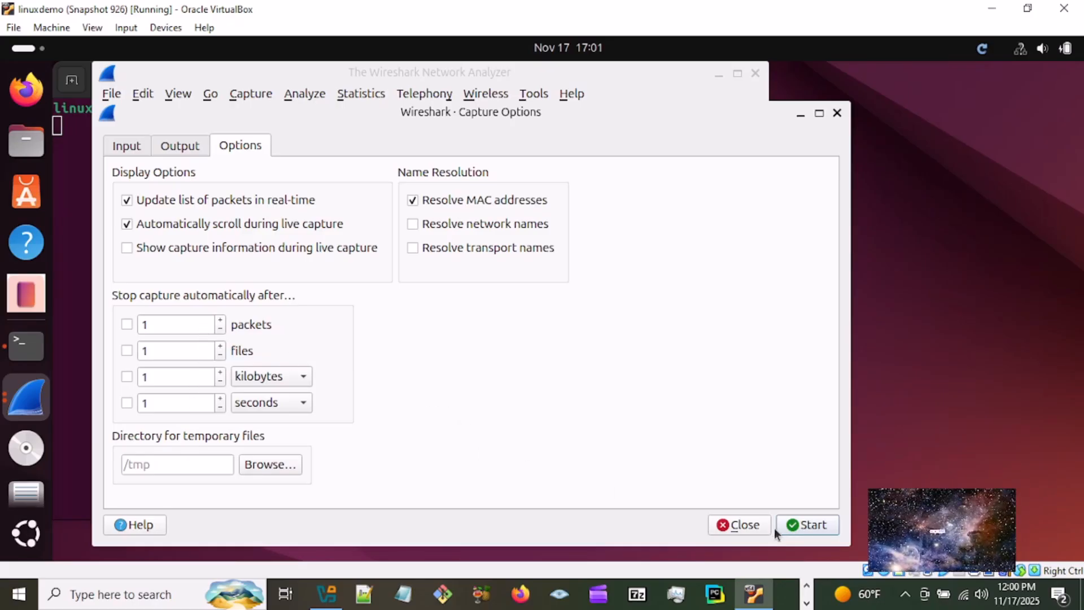
{"action": "left_click", "coordinate": [751, 526]}
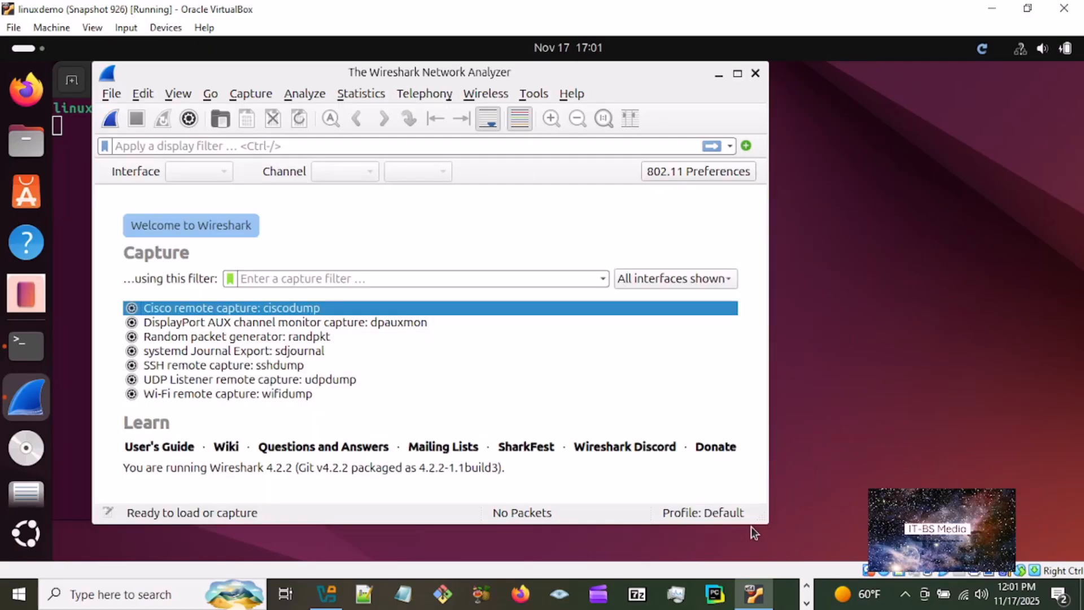
{"action": "left_click", "coordinate": [756, 74]}
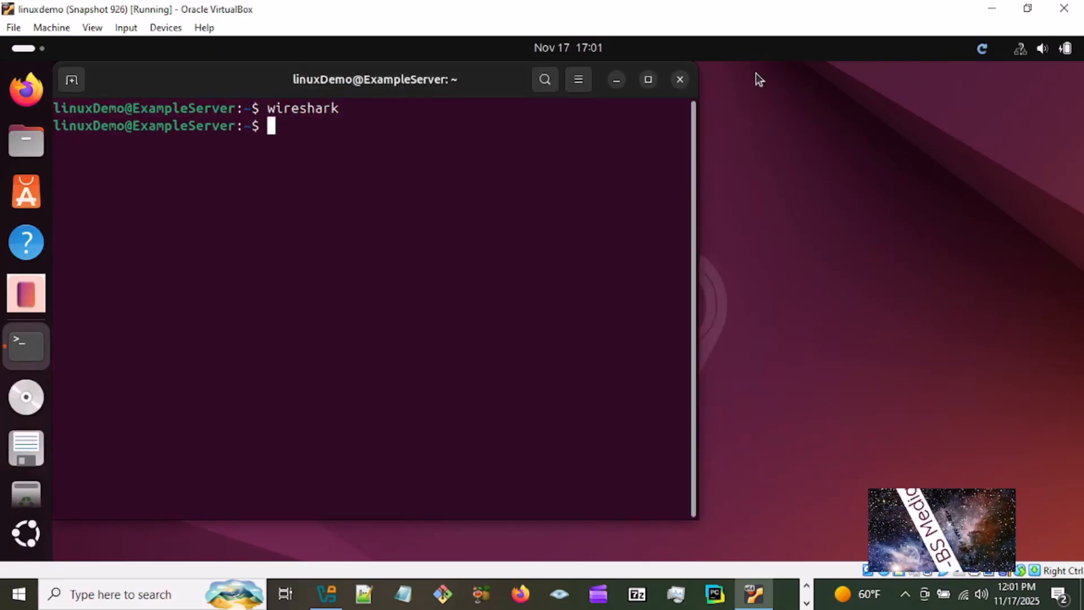
{"action": "left_click", "coordinate": [756, 74]}
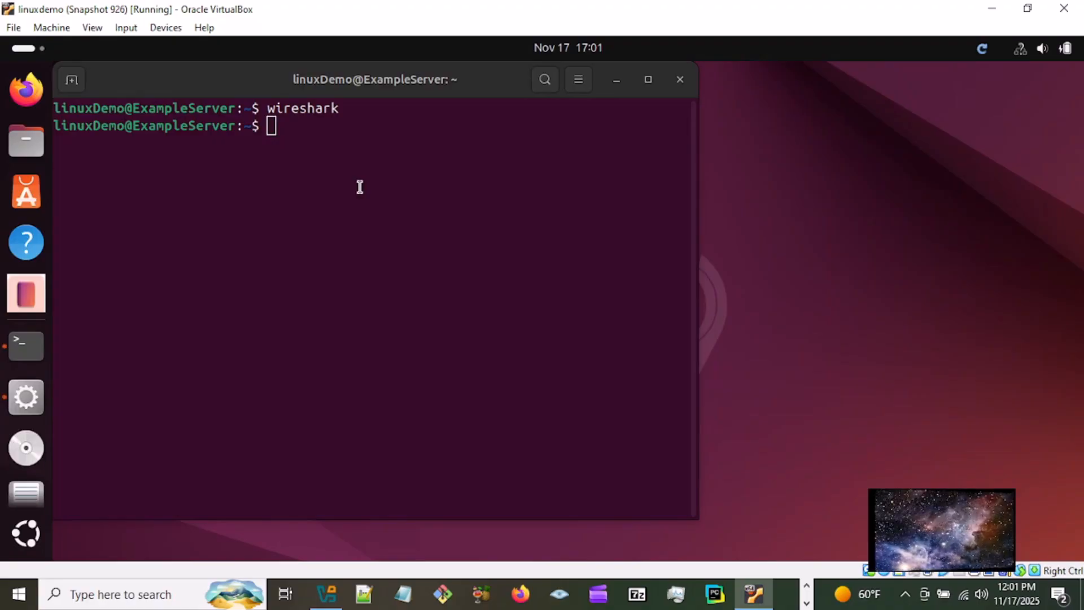
{"action": "type", "text": "sudo"}
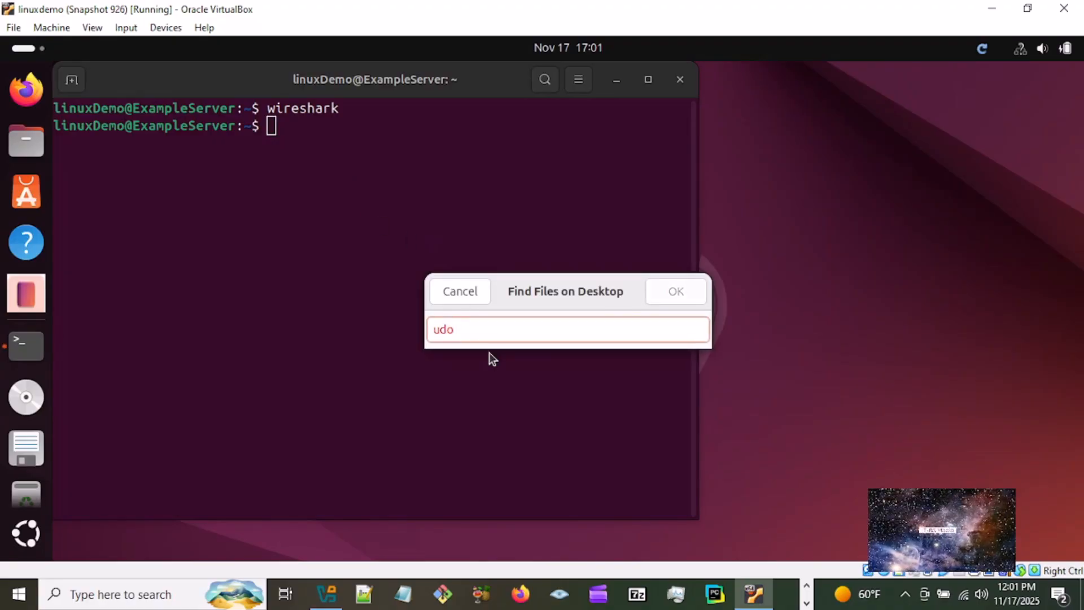
{"action": "key", "text": "BackSpace"}
{"action": "key", "text": "BackSpace"}
{"action": "key", "text": "BackSpace"}
{"action": "key", "text": "BackSpace"}
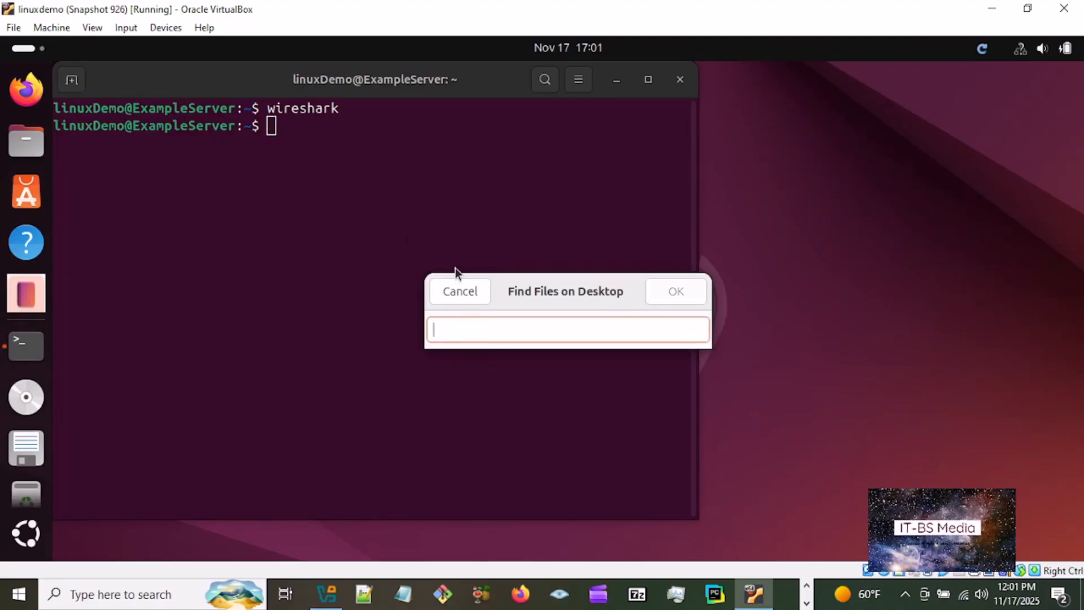
{"action": "left_click", "coordinate": [464, 290]}
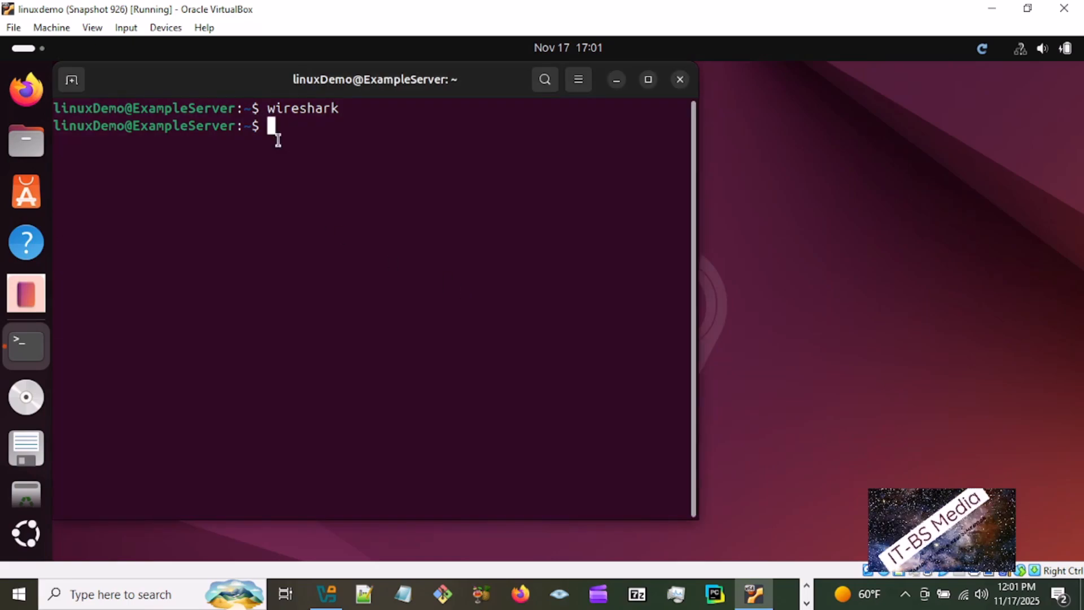
- Run sudo wireshark in the terminal and enter the sudo account password to launch it with root privileges
{"action": "type", "text": "sudo w"}
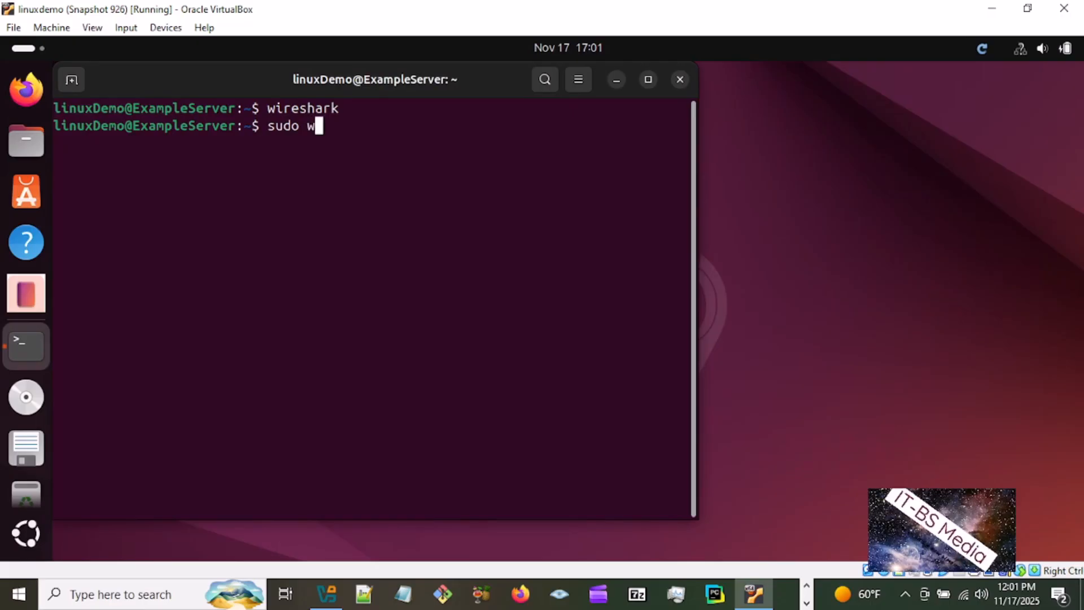
{"action": "type", "text": "ireshar"}
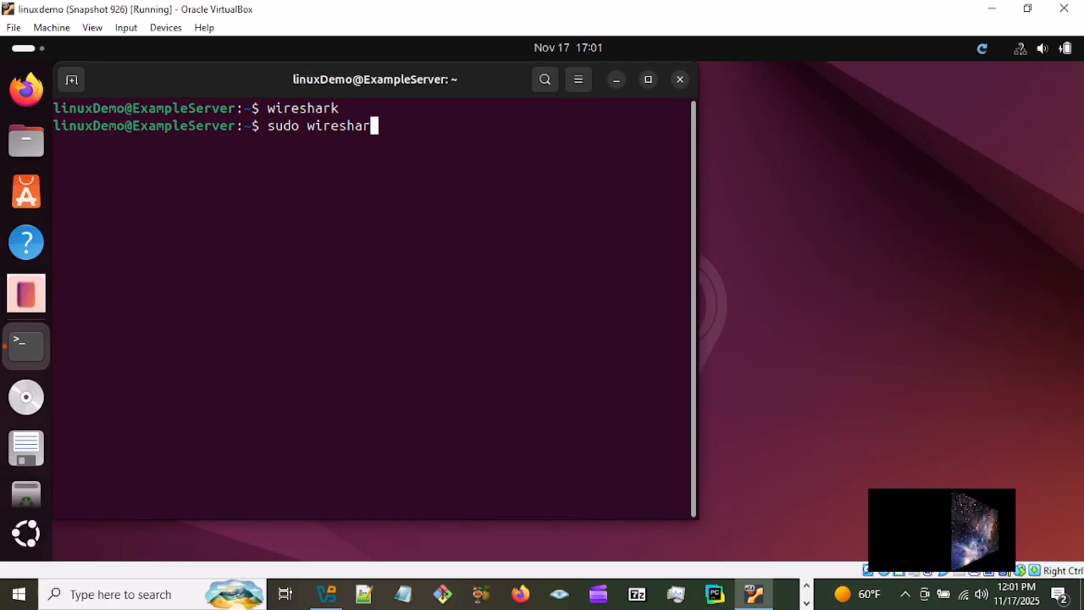
{"action": "type", "text": "k"}
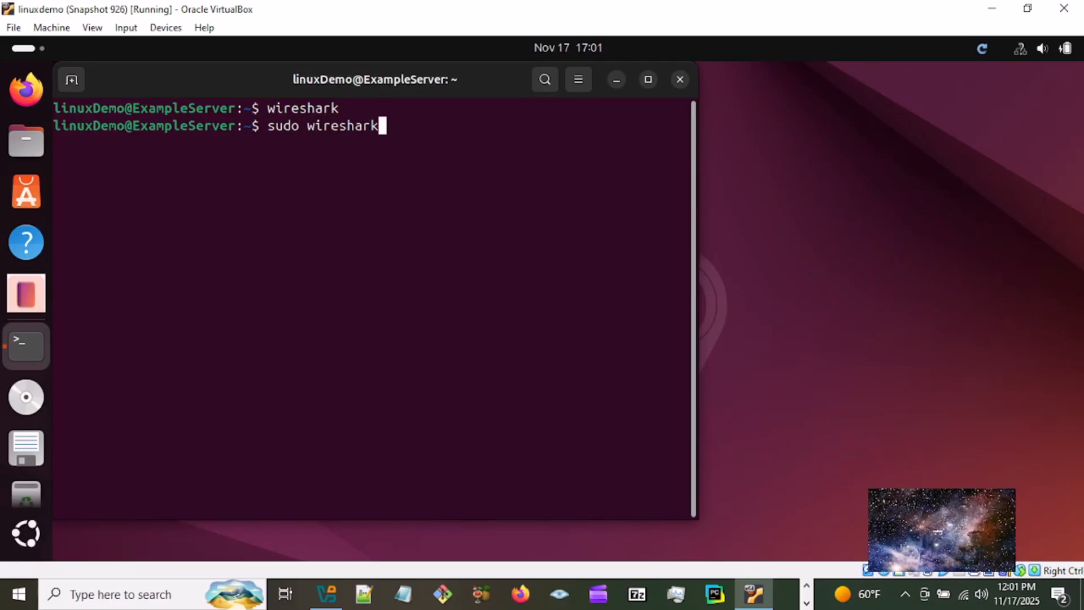
{"action": "key", "text": "Return"}
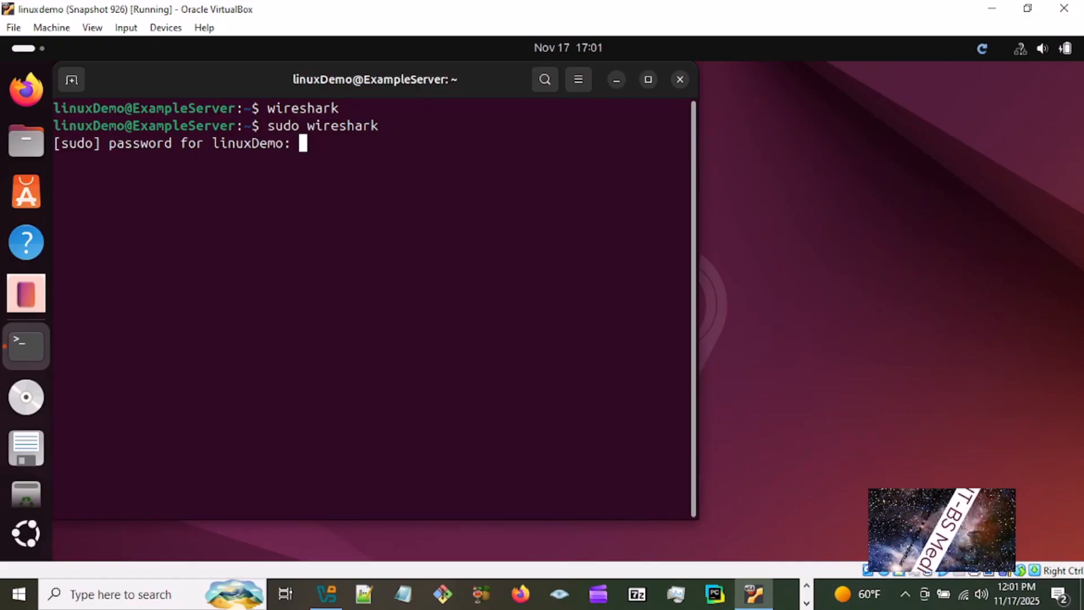
{"action": "key", "text": "Return"}
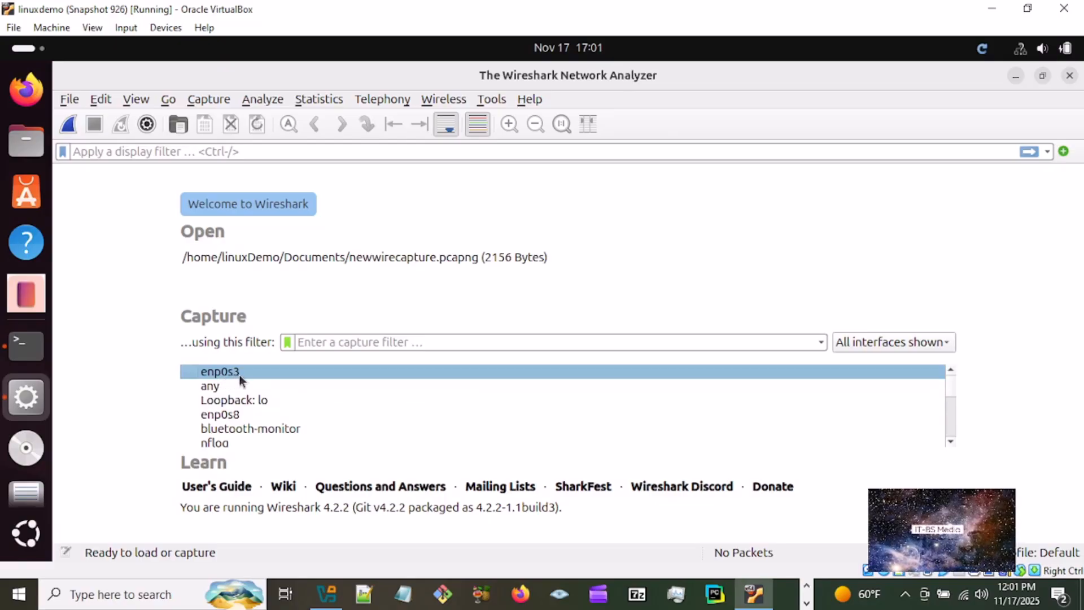
- Select the enp0s3 network interface for capture and look through the remaining entries in the interface list
{"action": "mouse_move", "coordinate": [243, 376]}
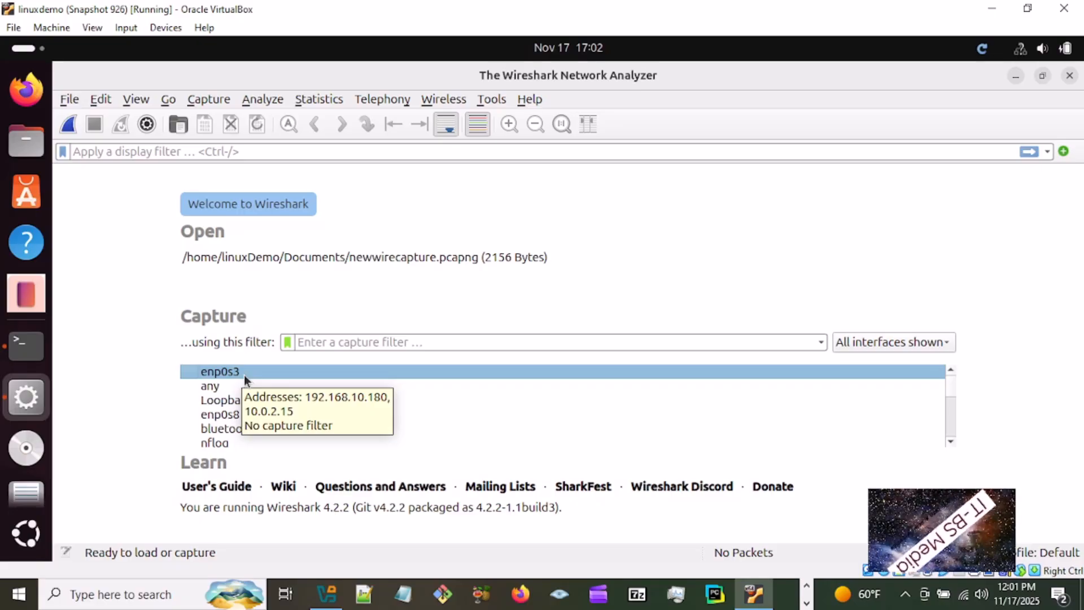
{"action": "left_click", "coordinate": [242, 375]}
{"action": "mouse_move", "coordinate": [231, 384]}
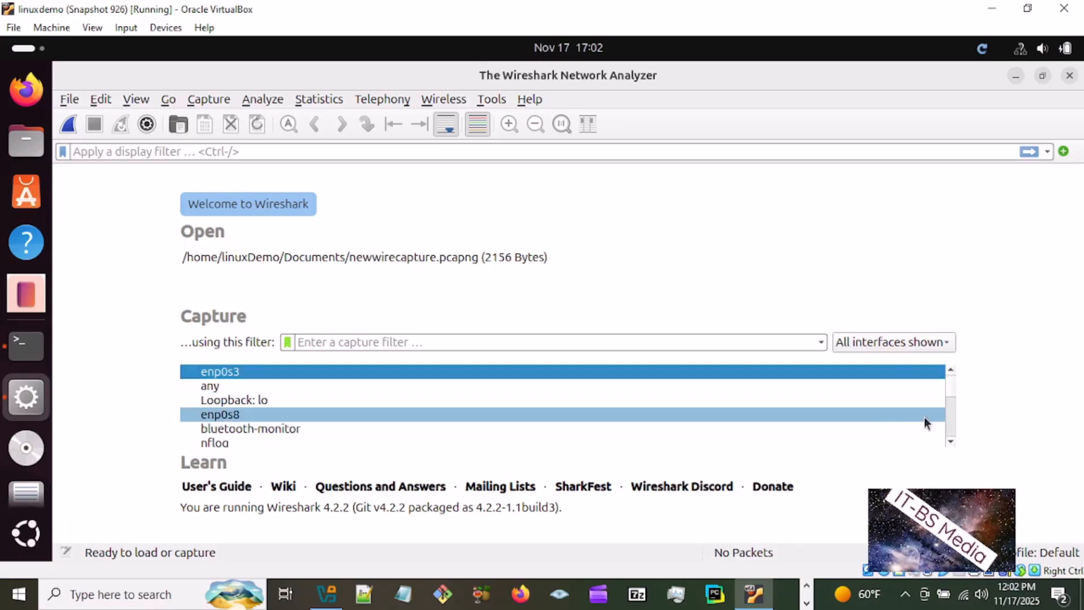
{"action": "left_click", "coordinate": [951, 441]}
{"action": "left_click", "coordinate": [951, 441]}
{"action": "left_click", "coordinate": [951, 440]}
{"action": "left_click", "coordinate": [951, 440]}
- Look through the rest of the capture interface list, including the remote capture entries, and return to its beginning
{"action": "left_click", "coordinate": [952, 441]}
{"action": "left_click", "coordinate": [951, 440]}
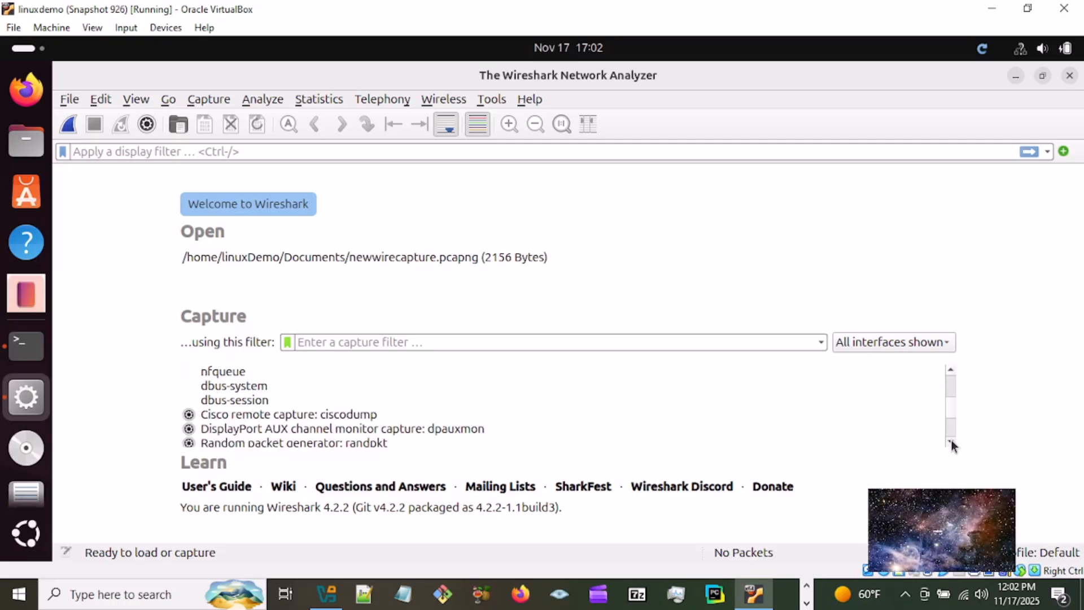
{"action": "left_click", "coordinate": [951, 440]}
{"action": "left_click", "coordinate": [951, 441]}
{"action": "left_click", "coordinate": [951, 441]}
{"action": "left_click", "coordinate": [951, 441]}
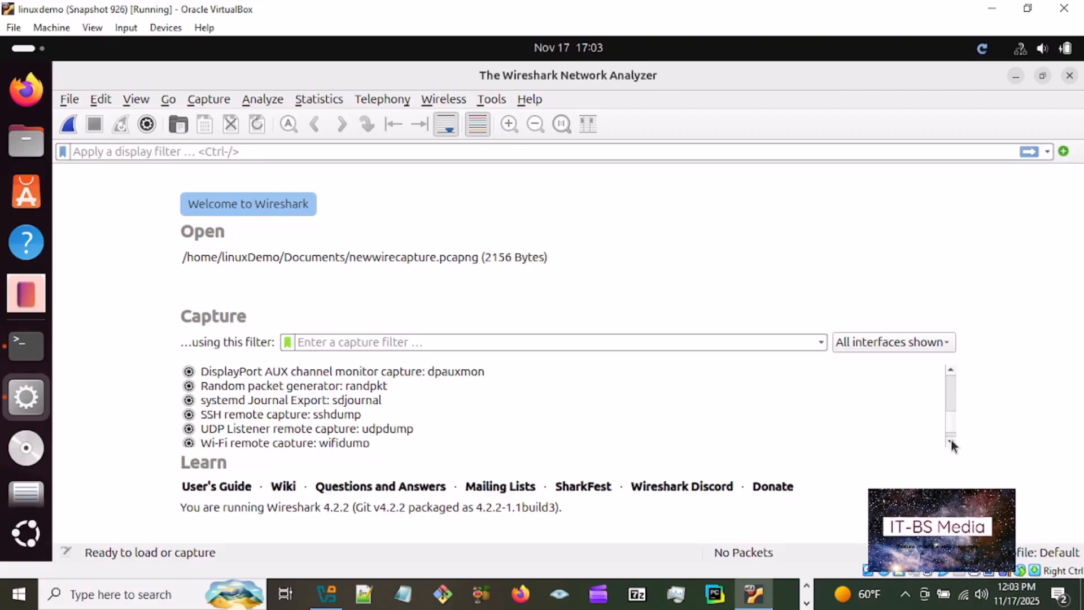
{"action": "left_click", "coordinate": [951, 441]}
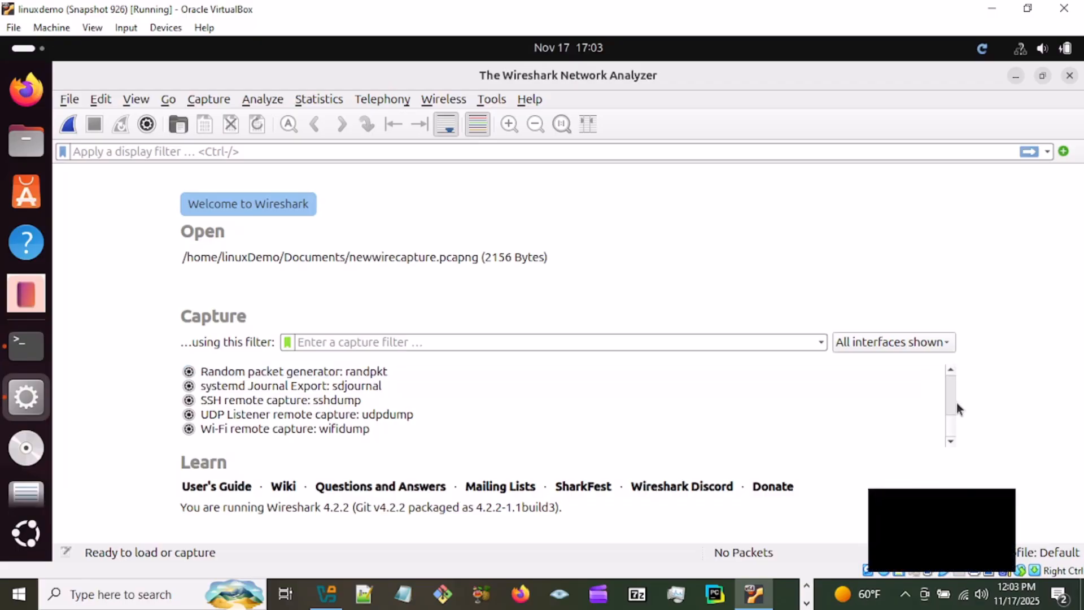
{"action": "left_click", "coordinate": [950, 369]}
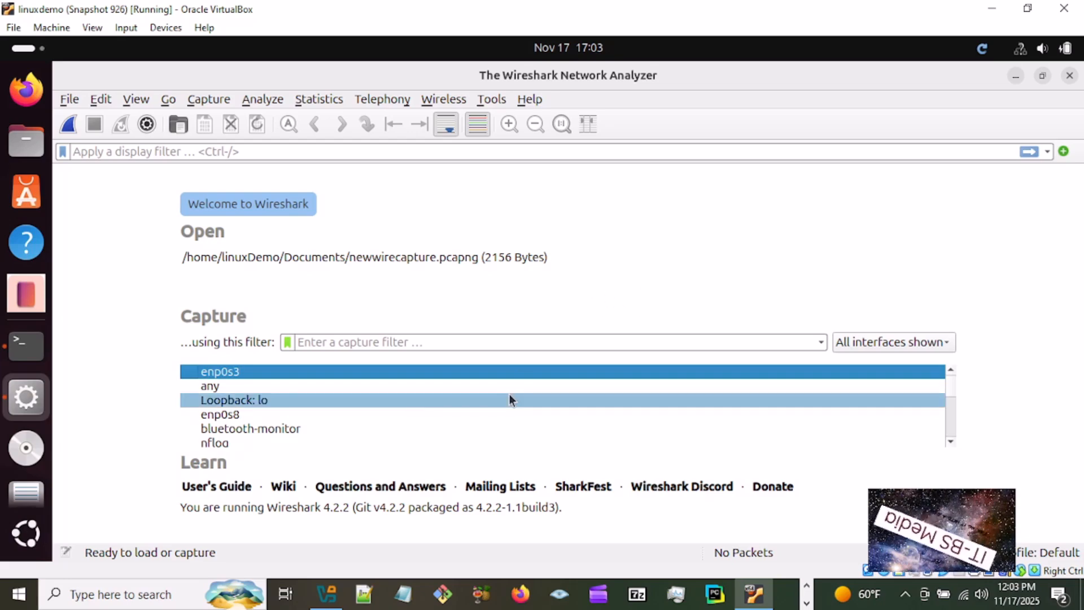
- Switch to Firefox and load scanme.nmap.org to generate network traffic
{"action": "left_click", "coordinate": [26, 93]}
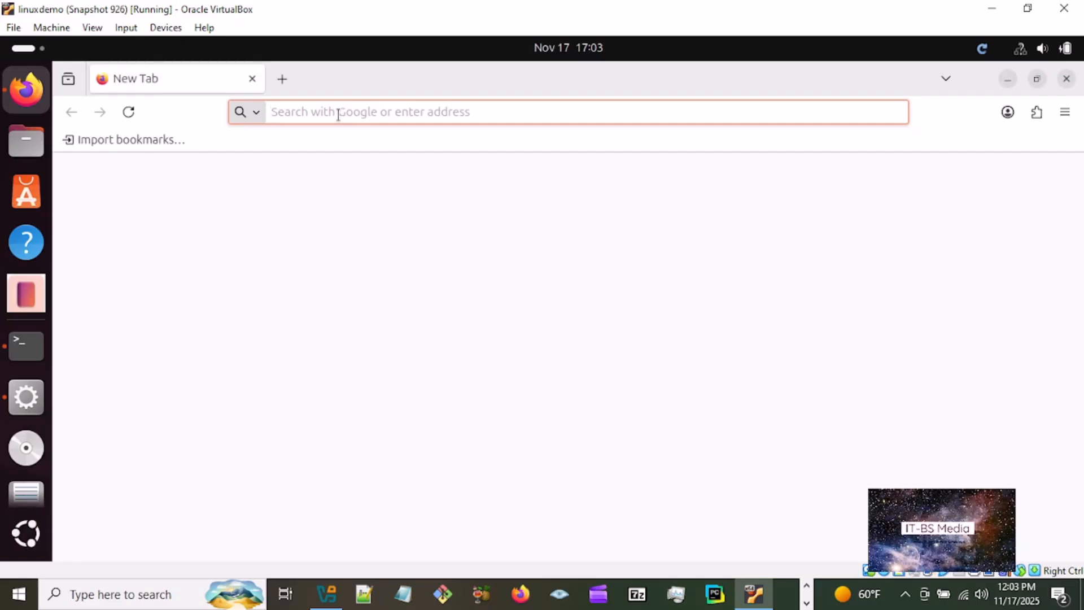
{"action": "type", "text": "scan"}
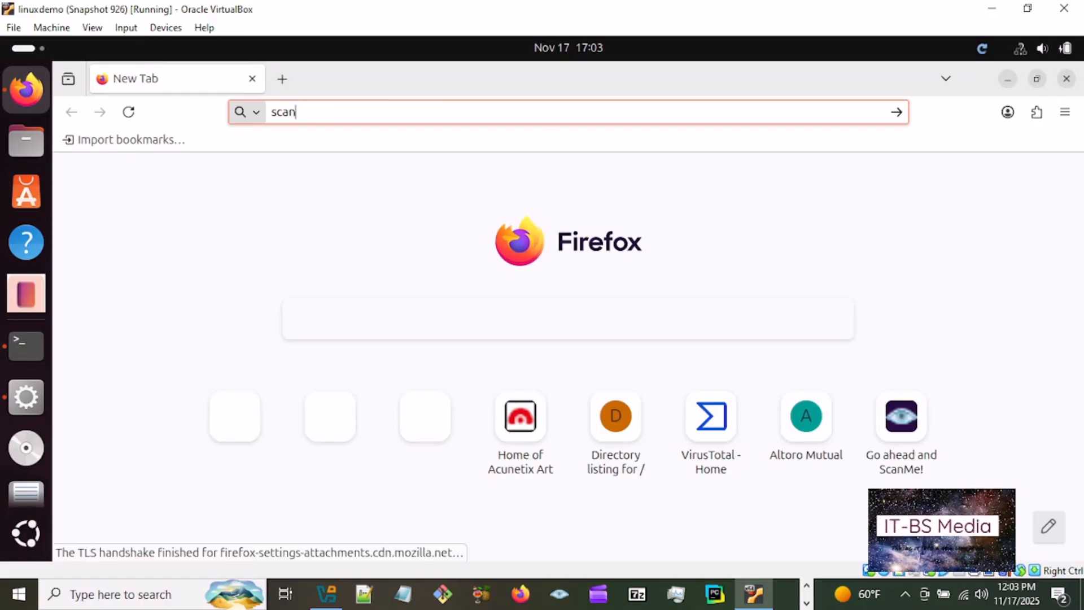
{"action": "type", "text": "me"}
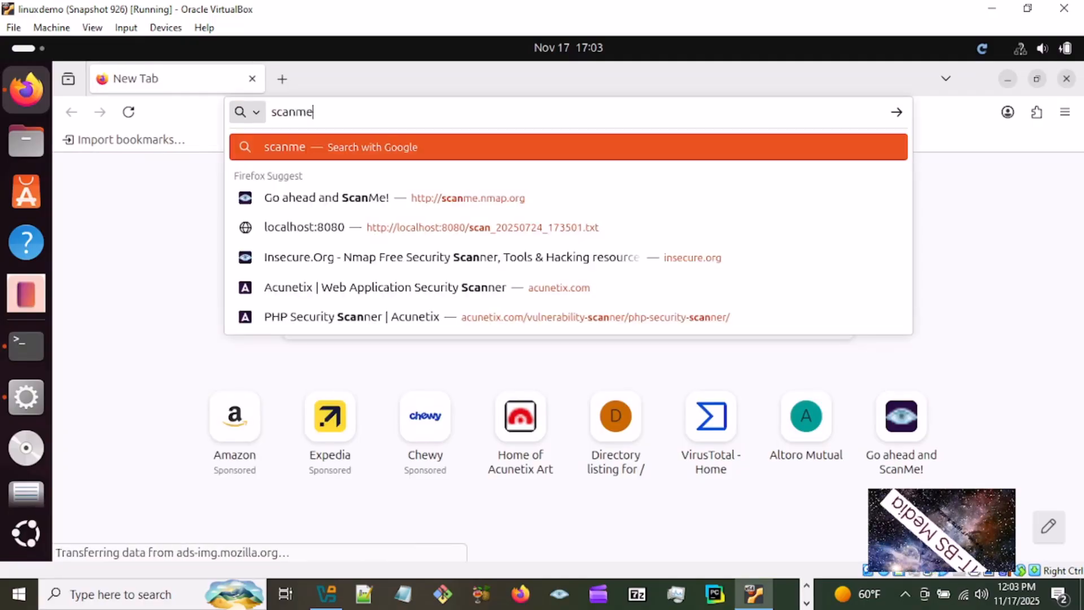
{"action": "type", "text": "."}
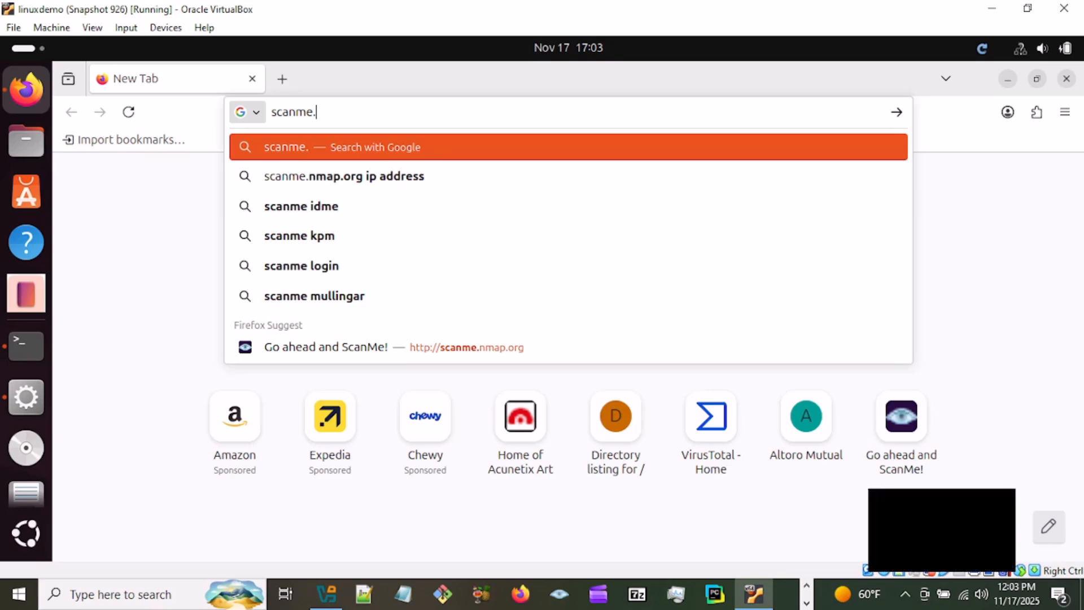
{"action": "type", "text": "nmap.org"}
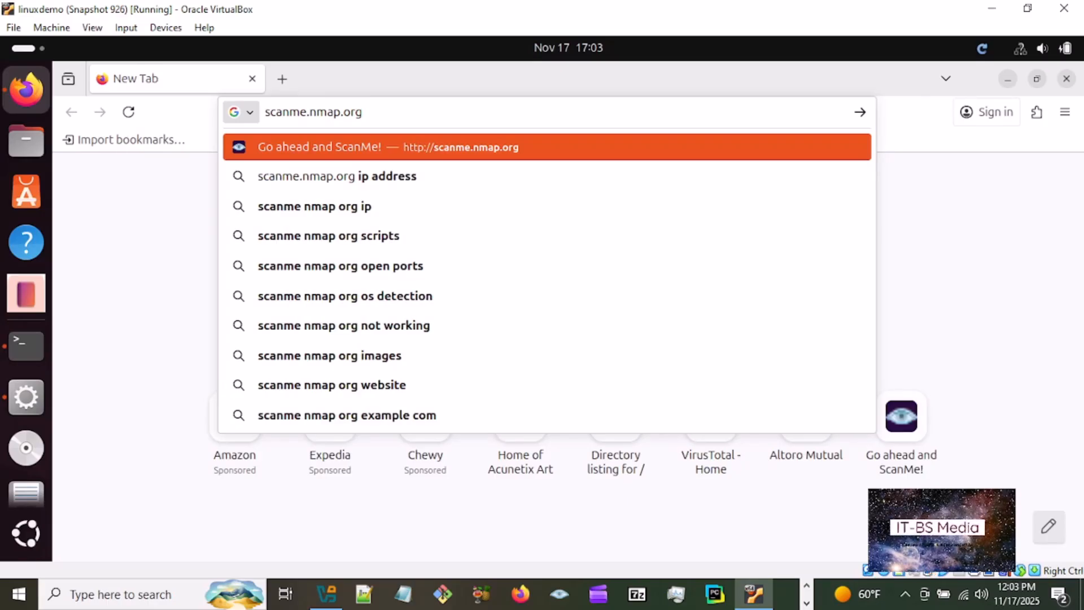
{"action": "key", "text": "Return"}
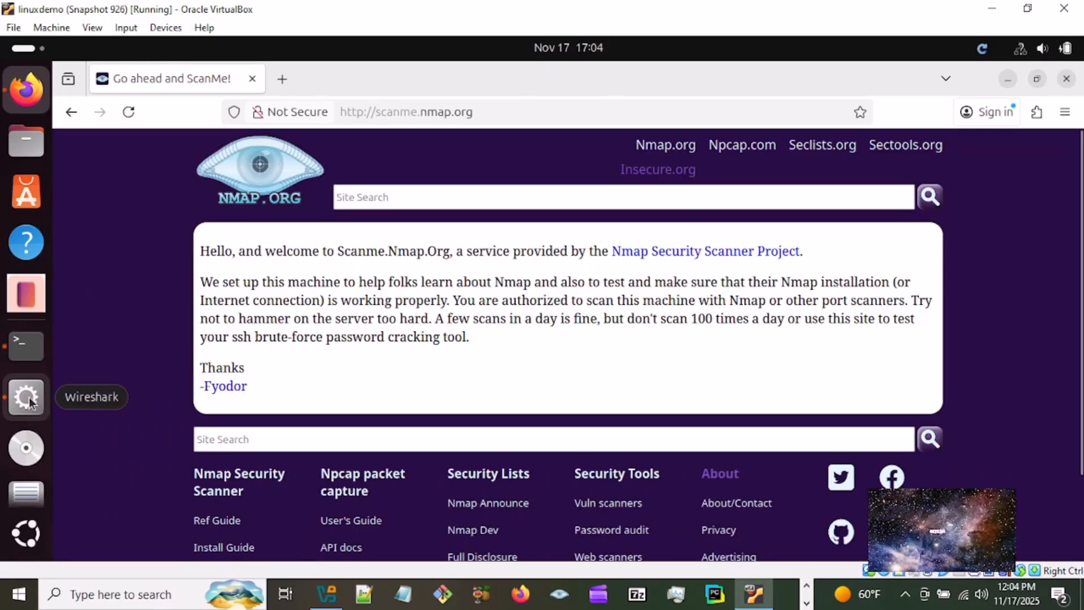
- Switch back to Wireshark, capture live traffic on the any interface, and stop the capture
{"action": "left_click", "coordinate": [26, 399]}
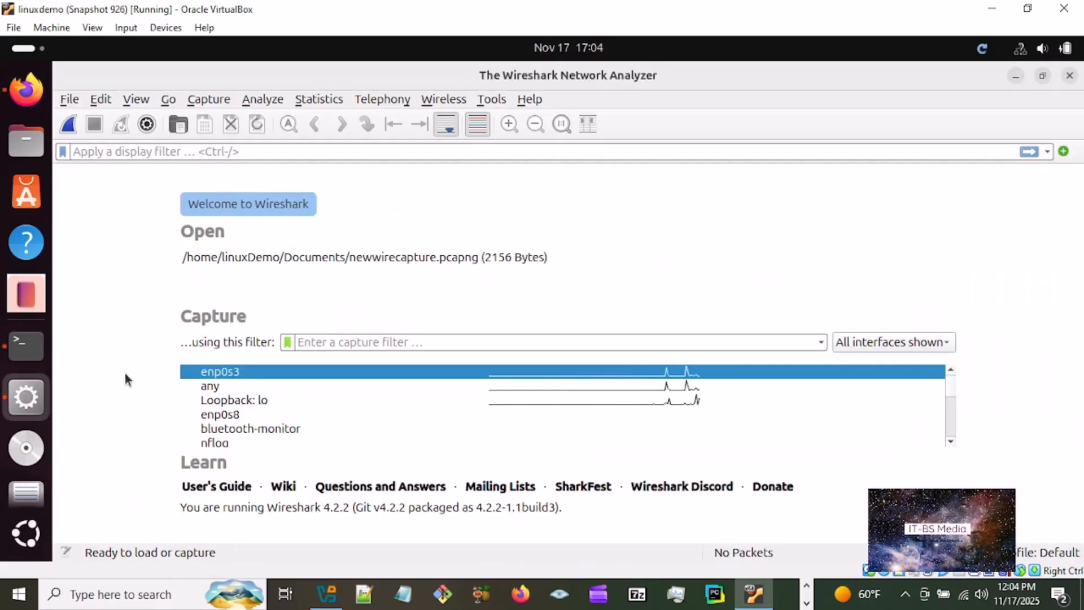
{"action": "double_click", "coordinate": [318, 385]}
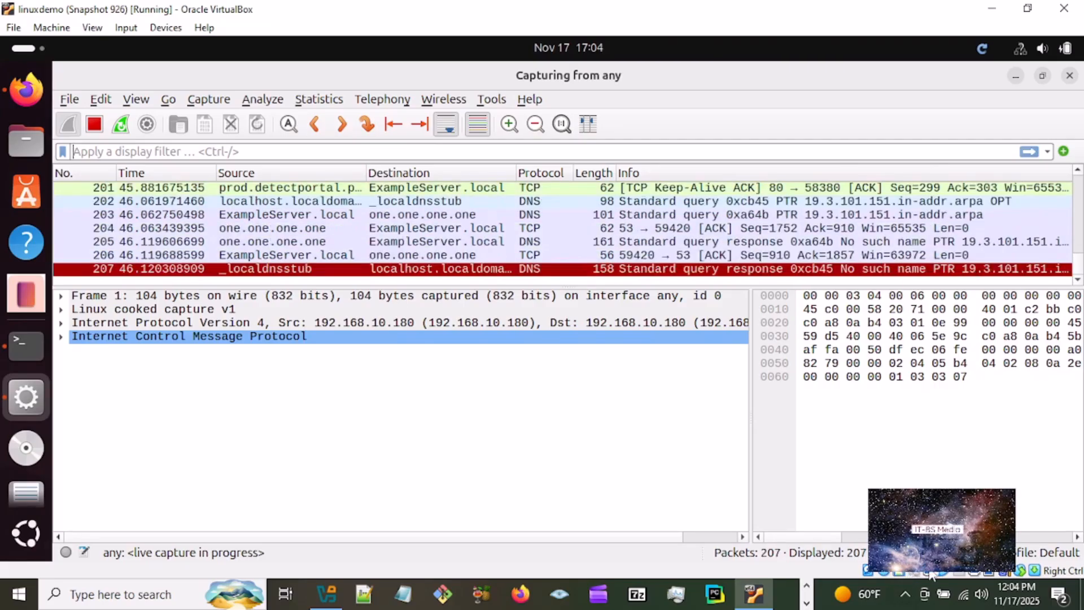
{"action": "mouse_move", "coordinate": [947, 574]}
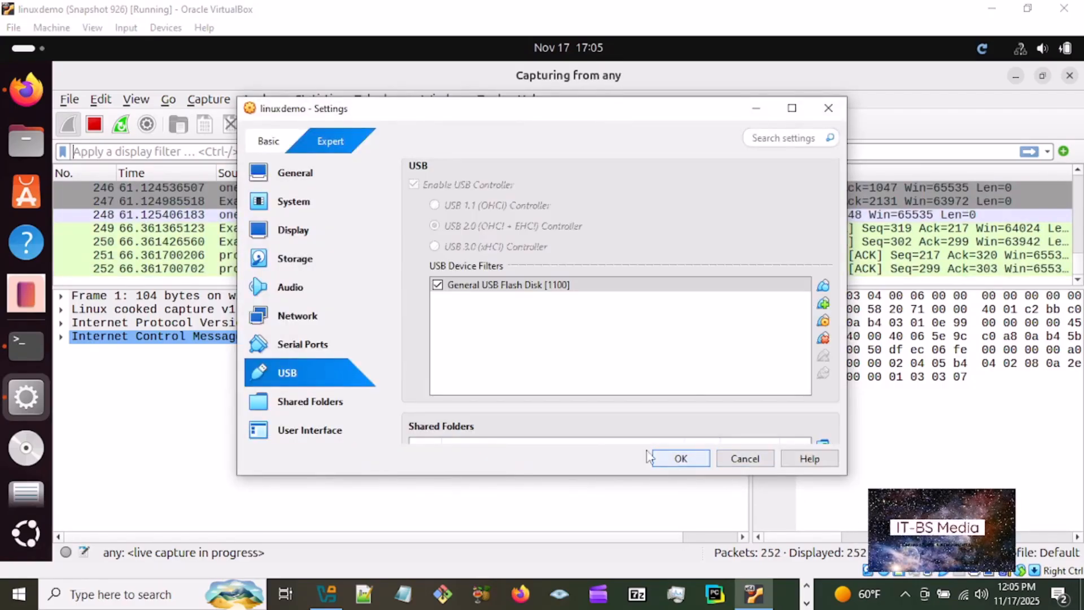
{"action": "left_click", "coordinate": [691, 467]}
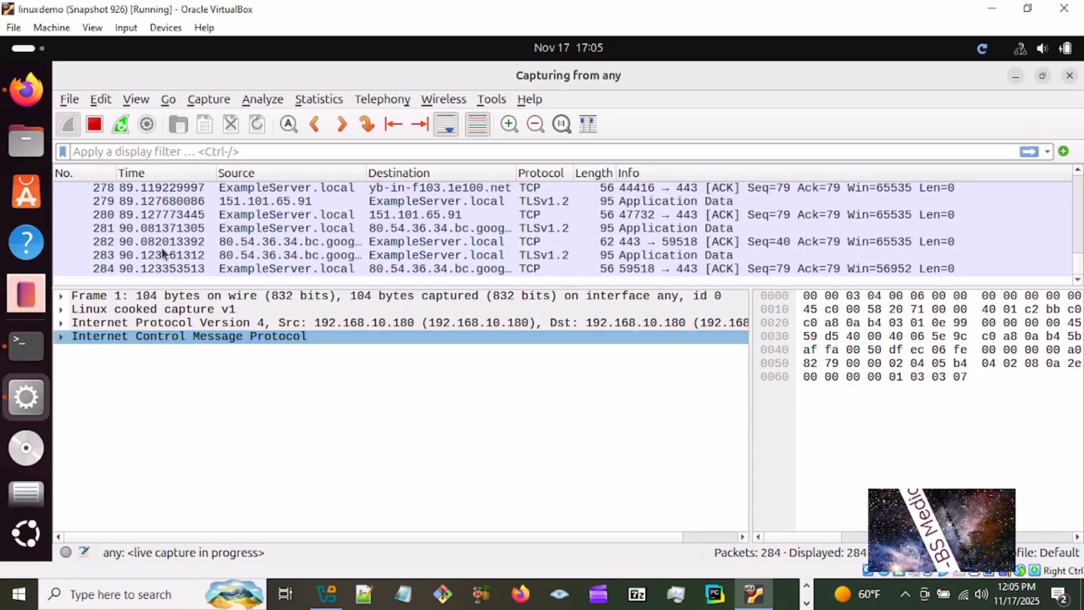
{"action": "left_click", "coordinate": [95, 127]}
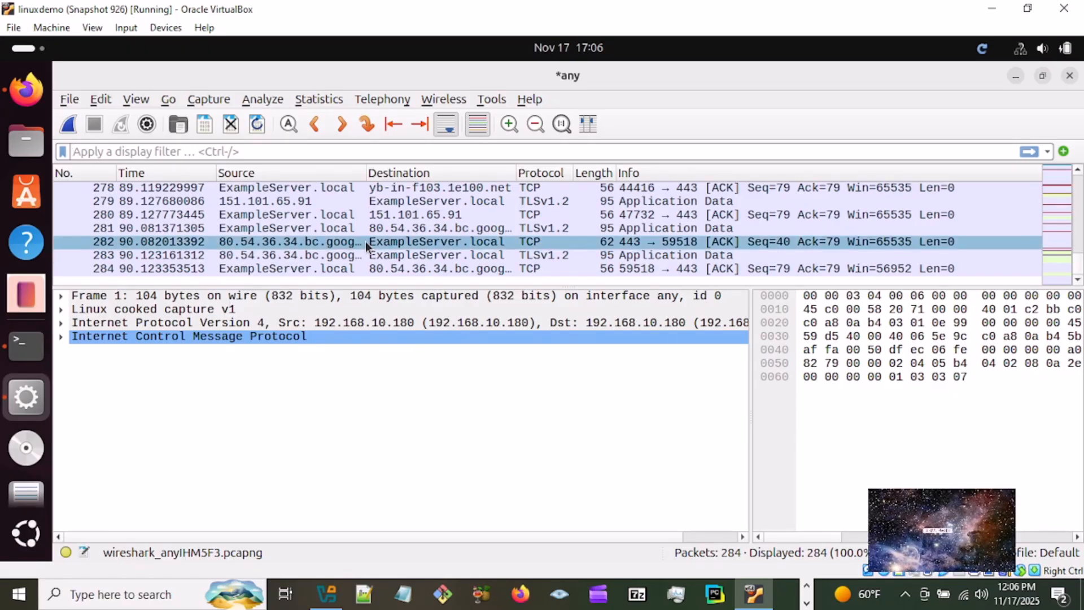
- Enlarge the packet list pane and examine the captured packets from the last ones back toward the earlier ones
{"action": "left_click_drag", "start_coordinate": [368, 285], "coordinate": [377, 380]}
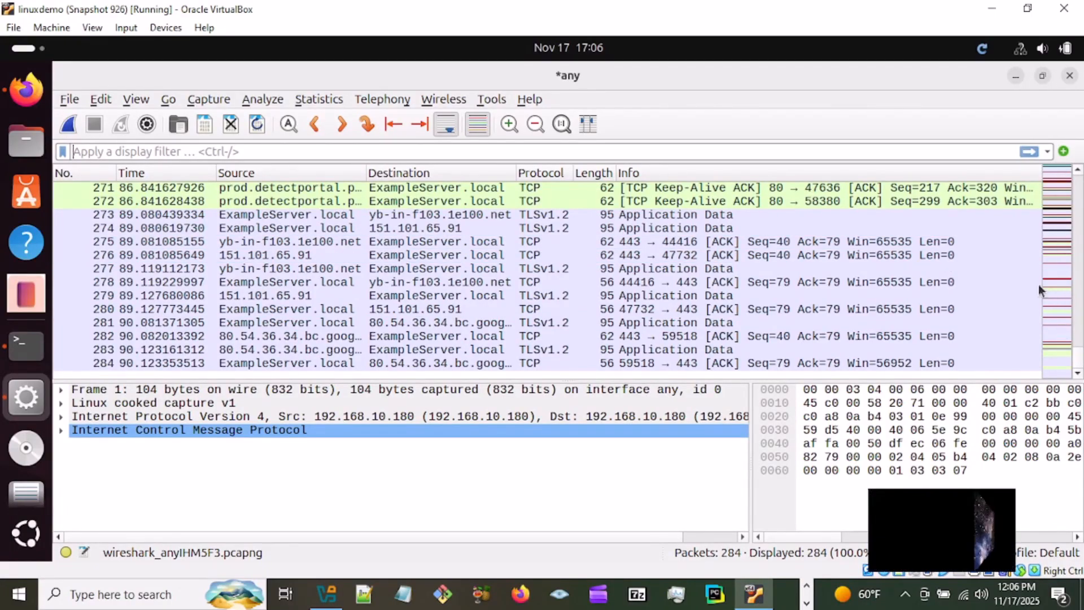
{"action": "left_click", "coordinate": [1080, 171]}
{"action": "left_click", "coordinate": [1079, 171]}
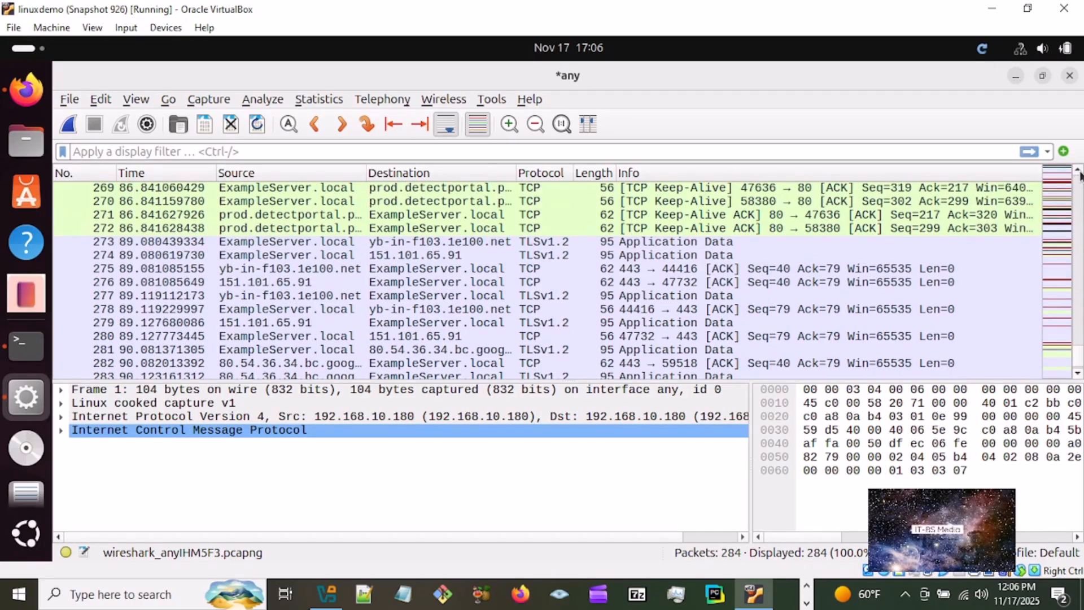
{"action": "left_click", "coordinate": [1080, 171]}
{"action": "left_click", "coordinate": [1079, 172]}
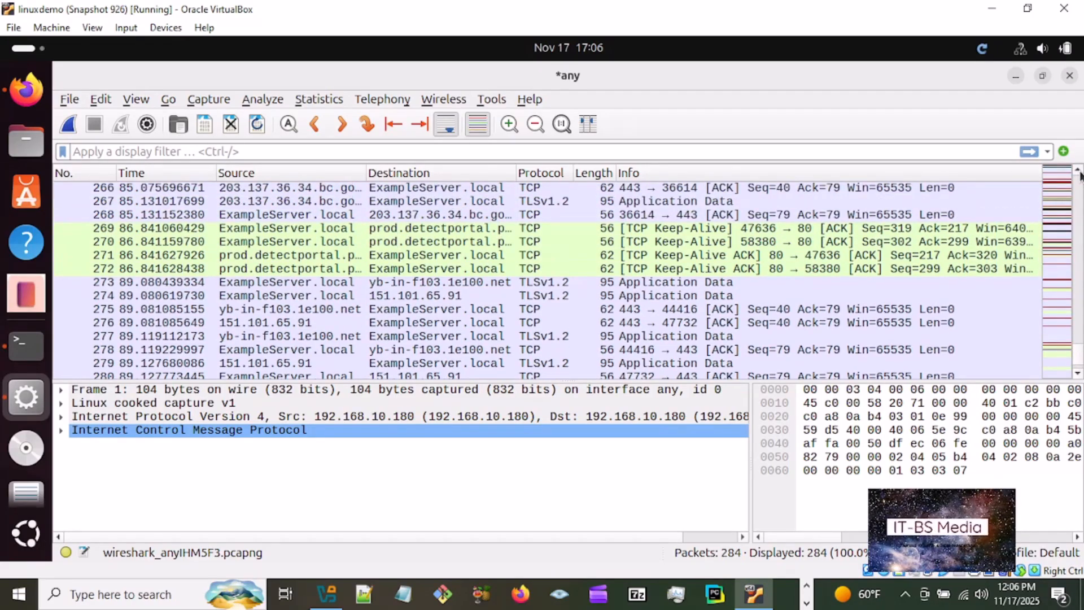
{"action": "scroll", "coordinate": [1080, 175], "scroll_direction": "up", "scroll_amount": 5}
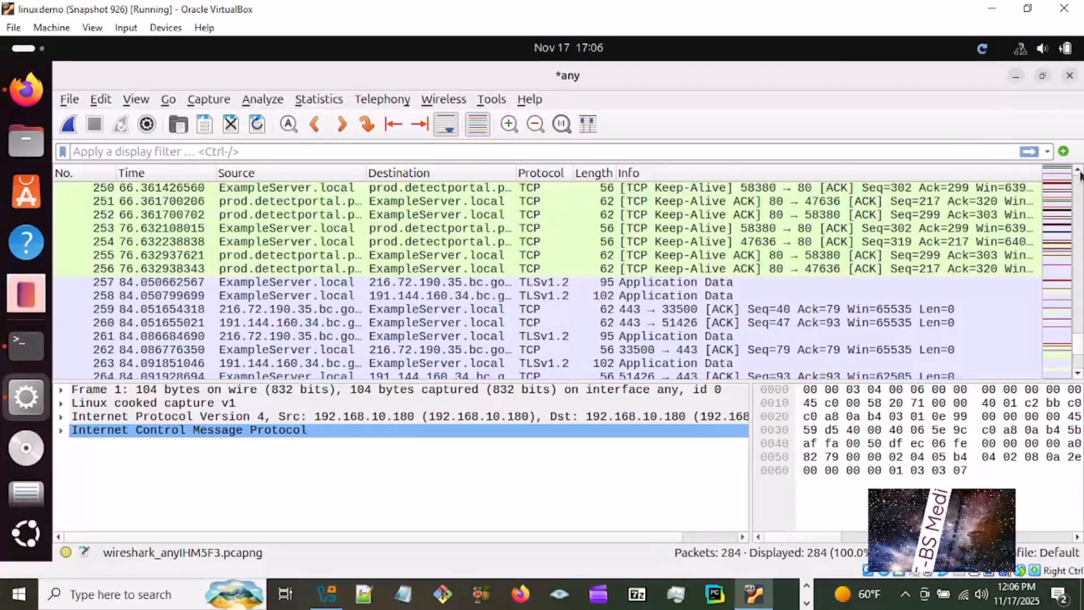
{"action": "scroll", "coordinate": [1080, 175], "scroll_direction": "up", "scroll_amount": 2}
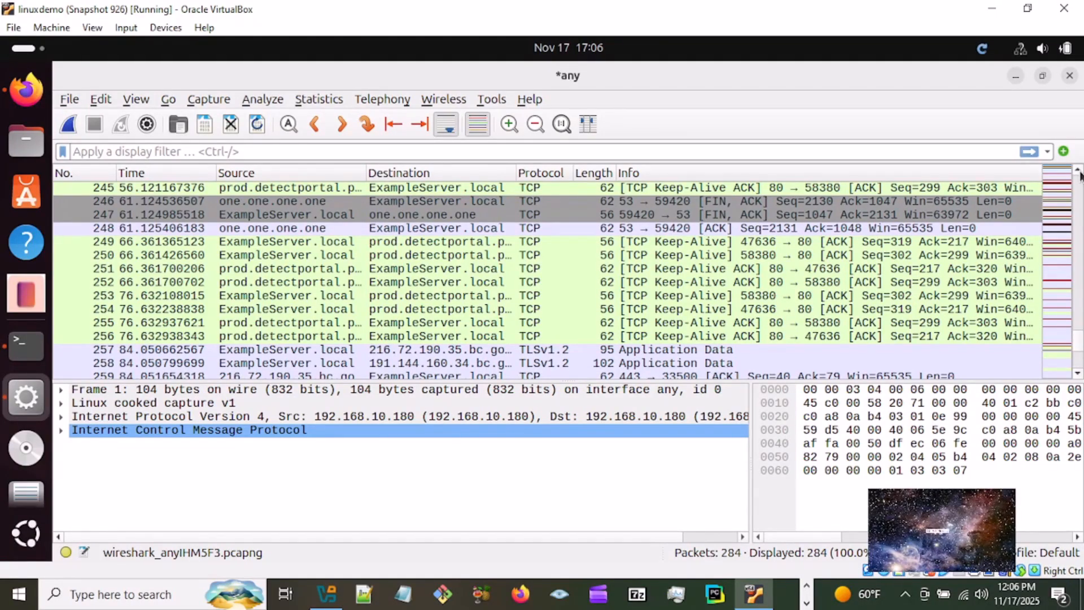
{"action": "scroll", "coordinate": [1081, 175], "scroll_direction": "up", "scroll_amount": 2}
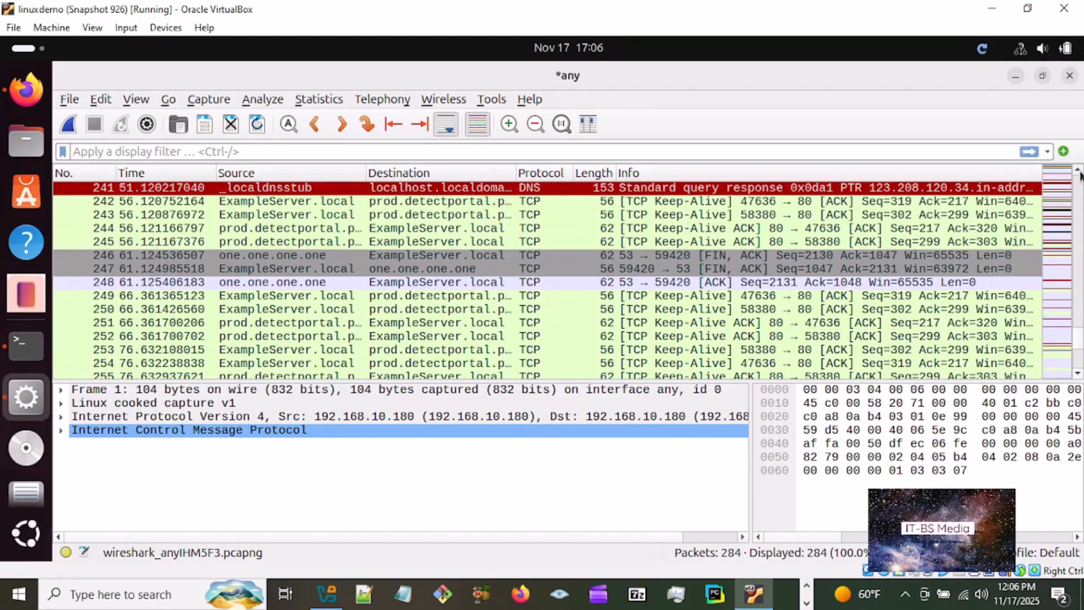
{"action": "scroll", "coordinate": [1081, 175], "scroll_direction": "up", "scroll_amount": 2}
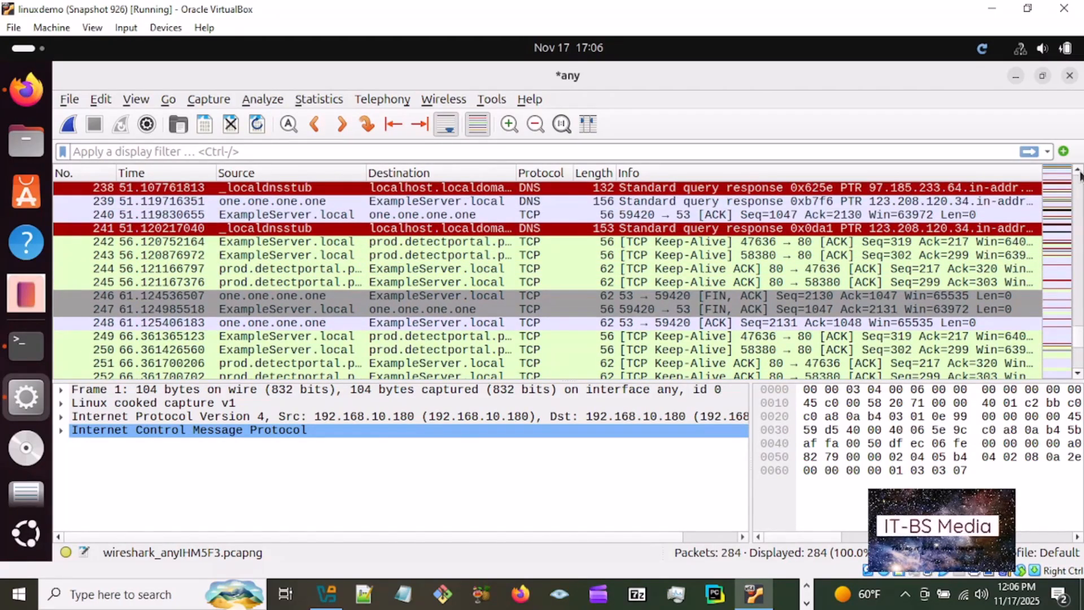
{"action": "scroll", "coordinate": [1080, 175], "scroll_direction": "up", "scroll_amount": 1}
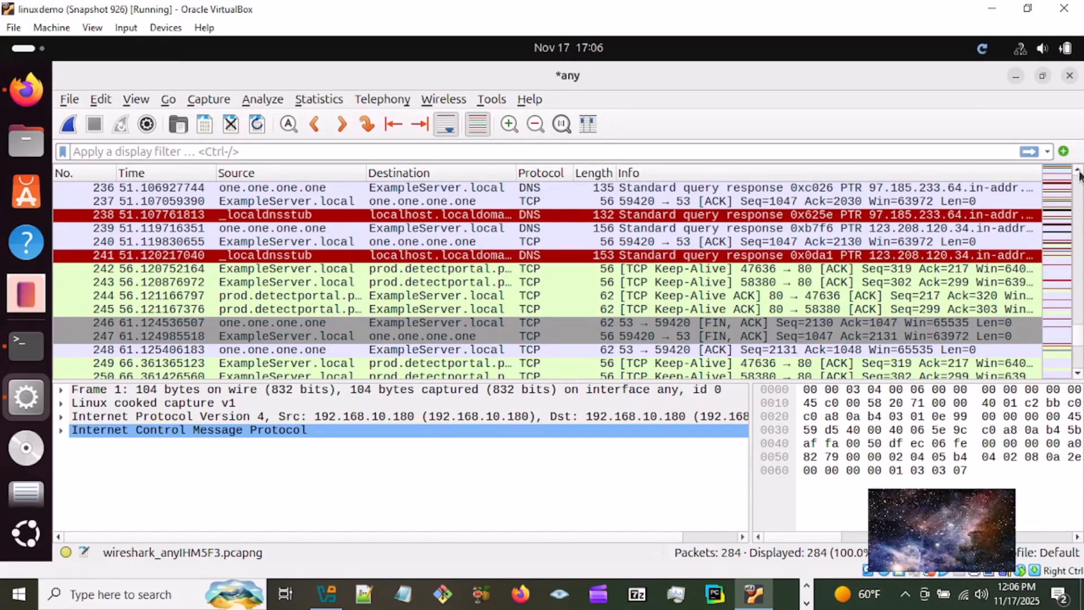
{"action": "left_click", "coordinate": [913, 255]}
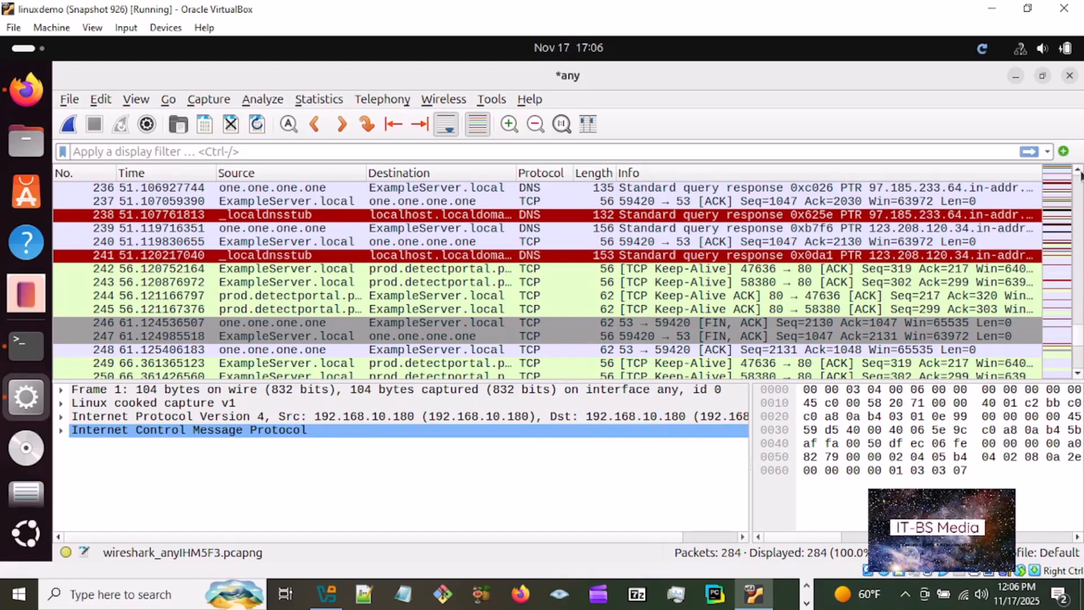
{"action": "scroll", "coordinate": [1080, 174], "scroll_direction": "up", "scroll_amount": 2}
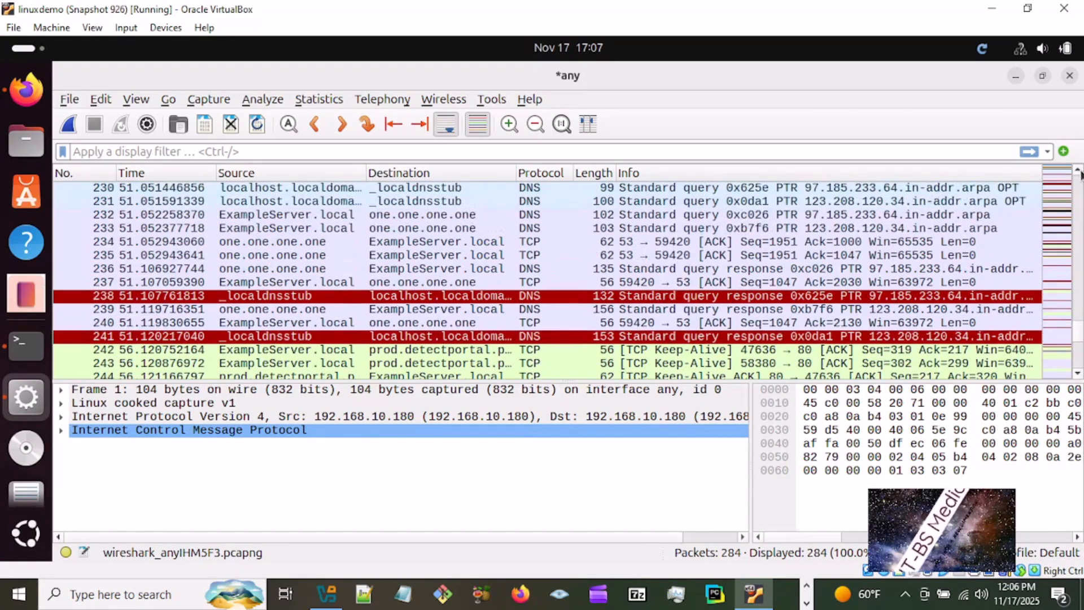
{"action": "scroll", "coordinate": [1080, 174], "scroll_direction": "up", "scroll_amount": 2}
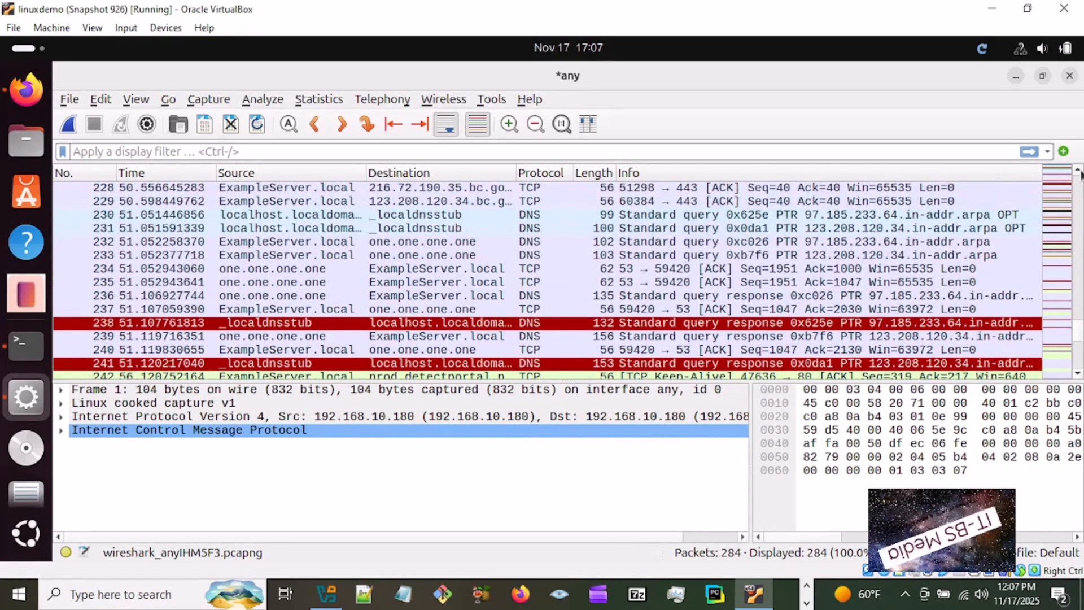
{"action": "scroll", "coordinate": [1081, 175], "scroll_direction": "up", "scroll_amount": 3}
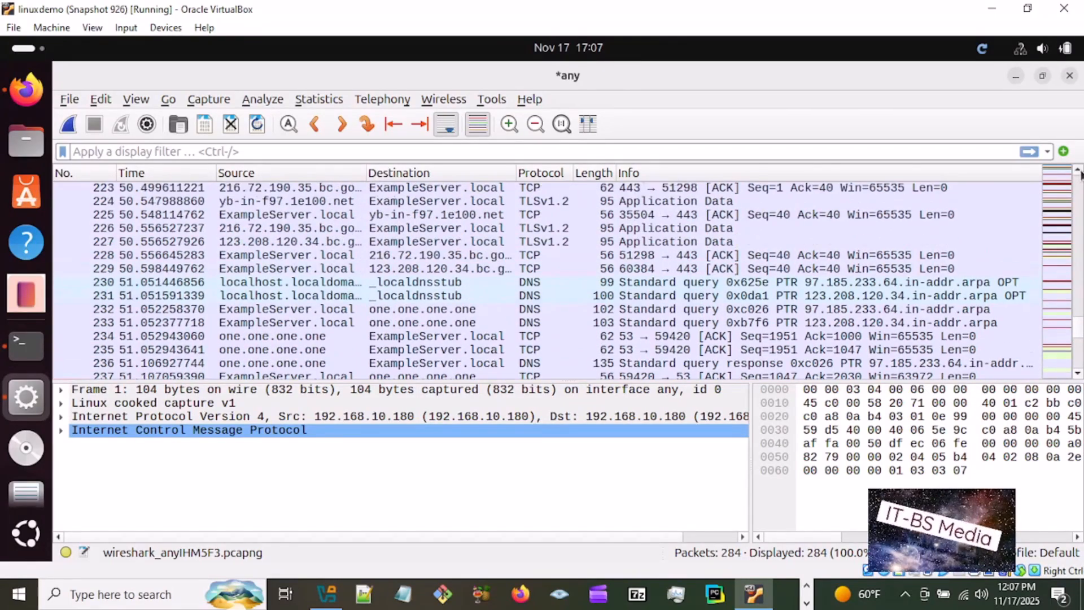
{"action": "scroll", "coordinate": [1080, 175], "scroll_direction": "up", "scroll_amount": 5}
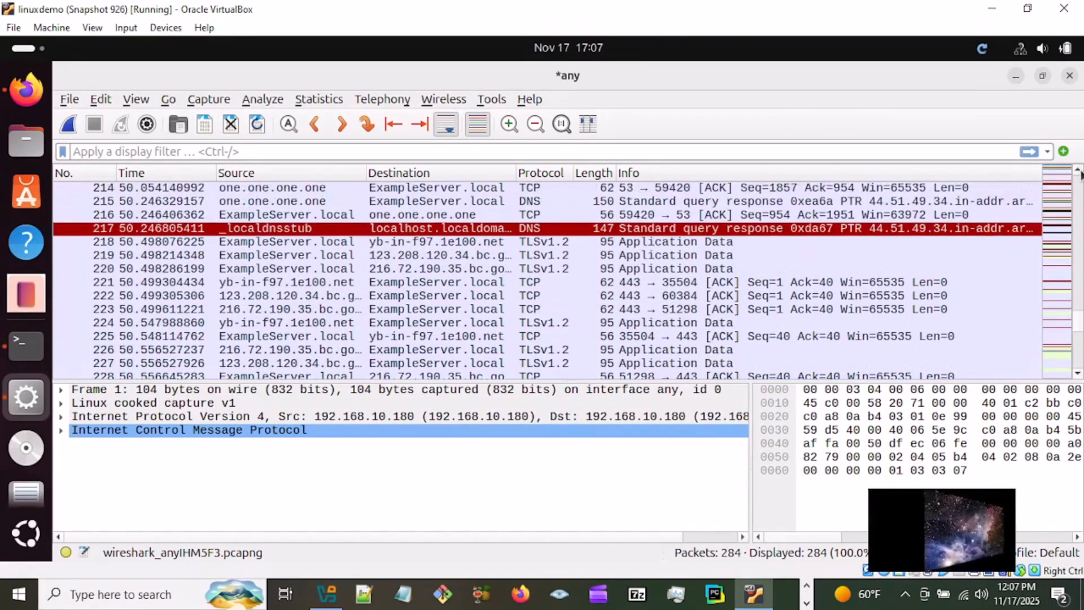
{"action": "scroll", "coordinate": [1081, 175], "scroll_direction": "up", "scroll_amount": 10}
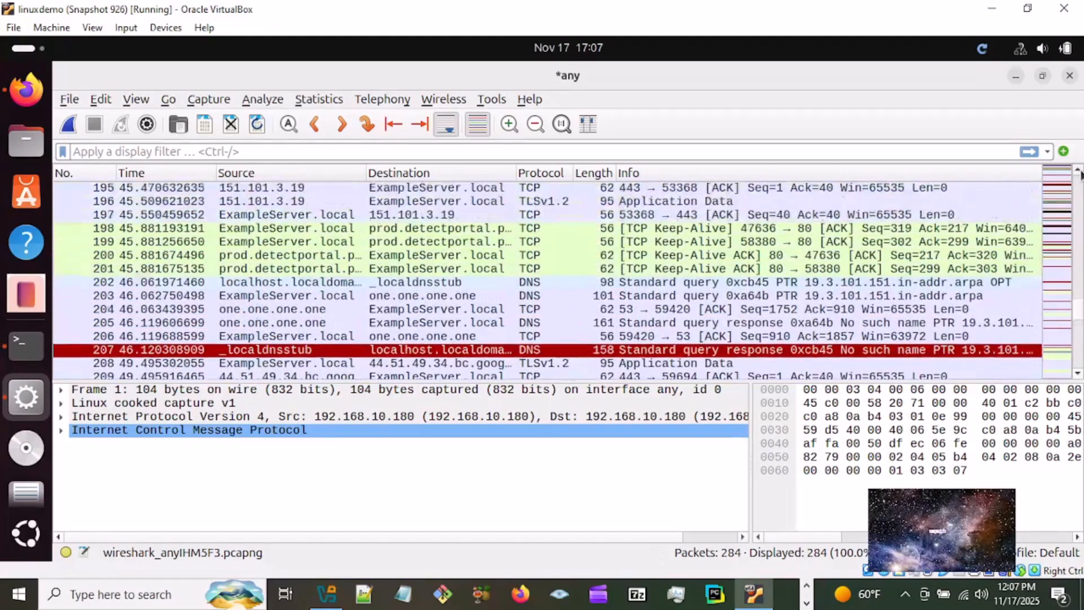
{"action": "scroll", "coordinate": [1081, 175], "scroll_direction": "up", "scroll_amount": 1}
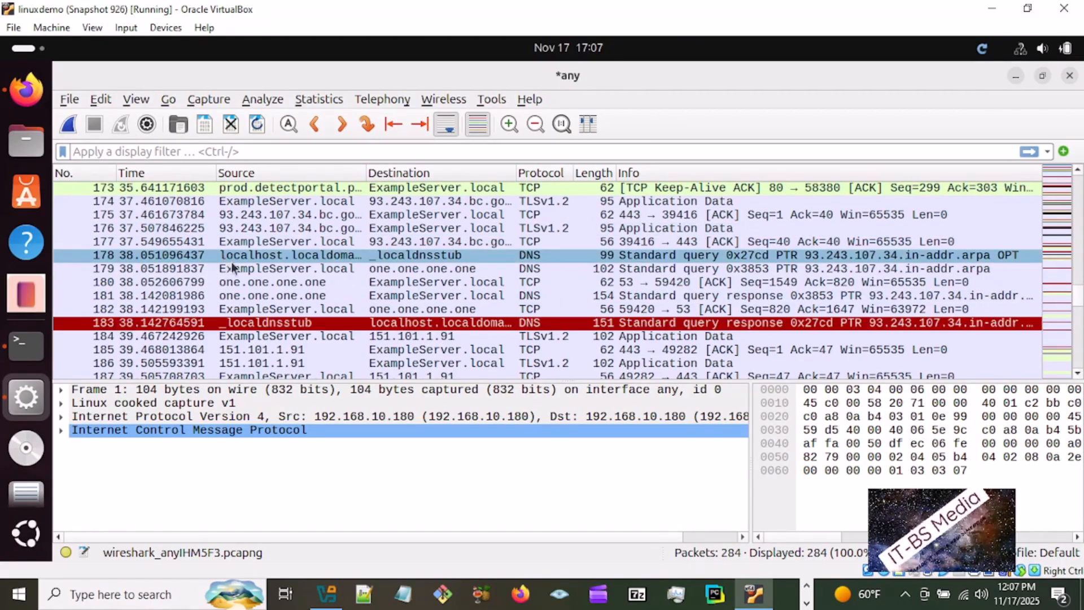
- Go to the first packet of the capture and examine the ARP, DNS and TCP packets following it
{"action": "left_click", "coordinate": [167, 100]}
{"action": "left_click", "coordinate": [226, 203]}
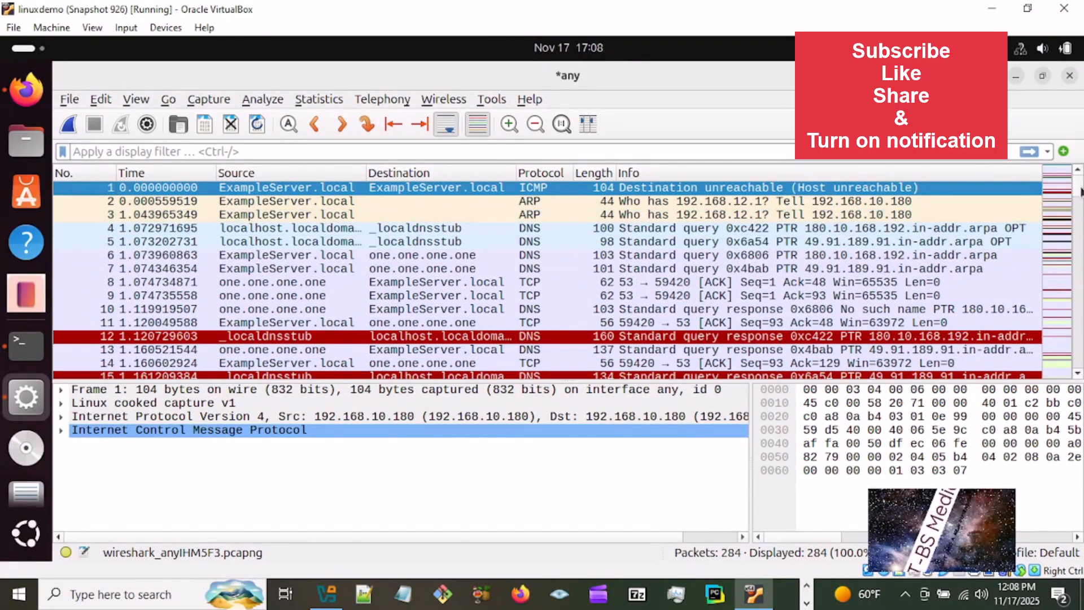
{"action": "scroll", "coordinate": [1081, 194], "scroll_direction": "down", "scroll_amount": 2}
{"action": "scroll", "coordinate": [1081, 194], "scroll_direction": "down", "scroll_amount": 2}
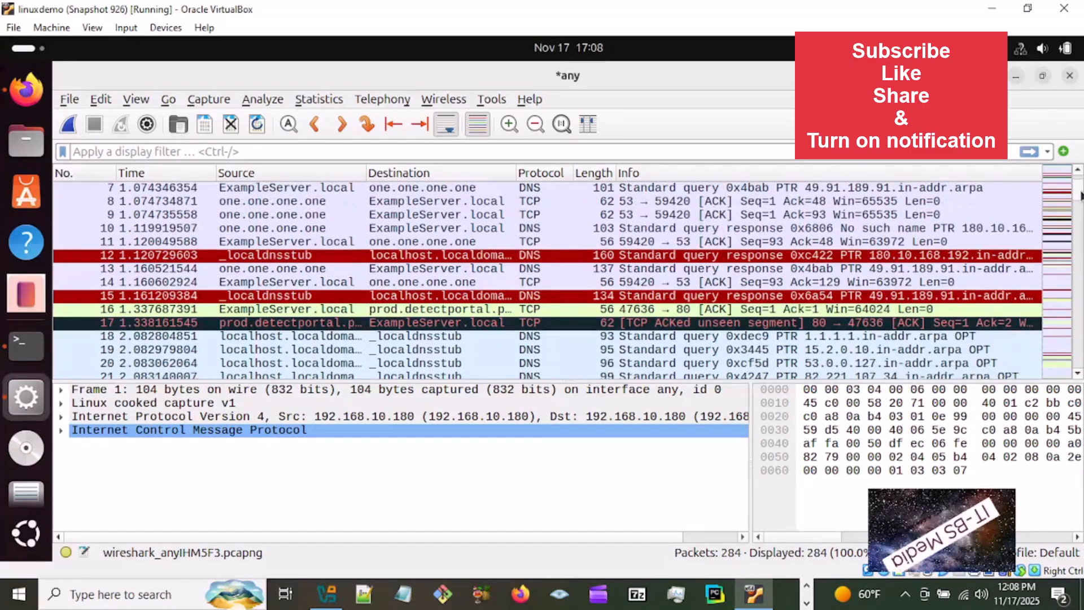
{"action": "scroll", "coordinate": [1081, 197], "scroll_direction": "down", "scroll_amount": 1}
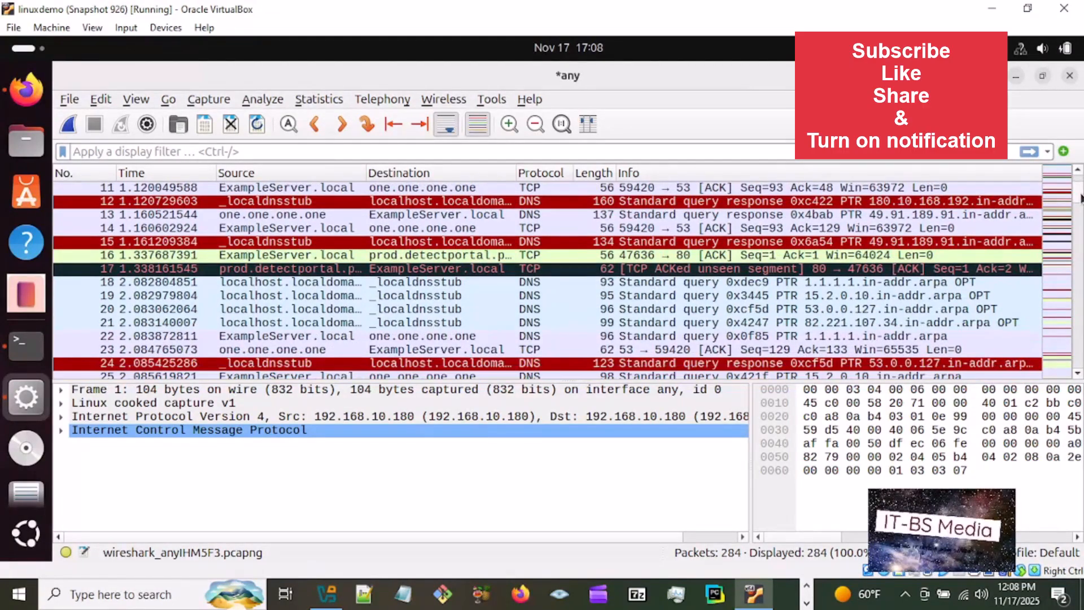
{"action": "scroll", "coordinate": [1081, 197], "scroll_direction": "down", "scroll_amount": 1}
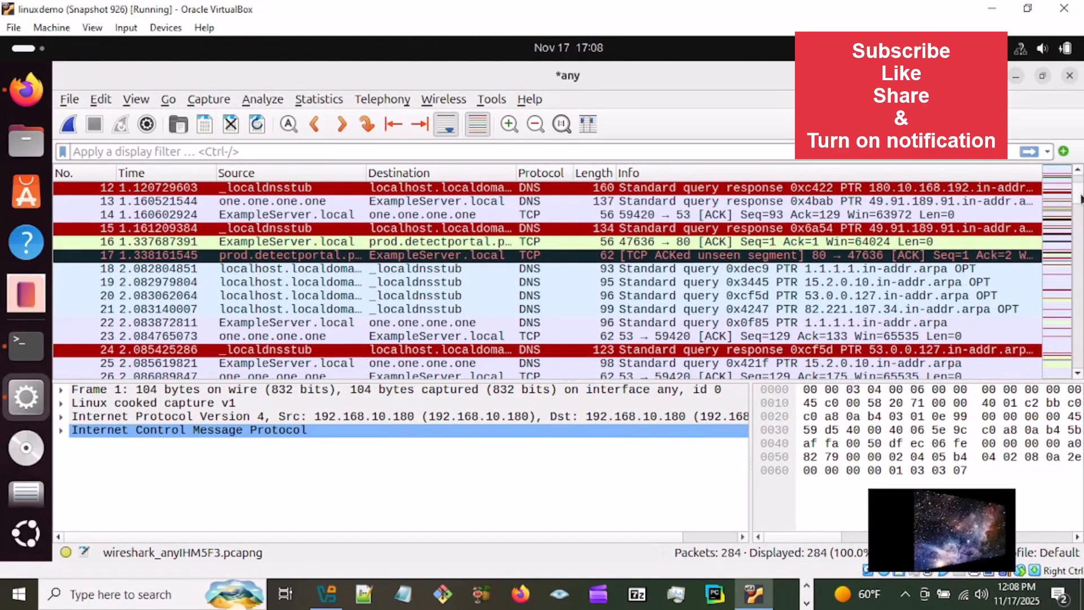
{"action": "scroll", "coordinate": [1081, 197], "scroll_direction": "down", "scroll_amount": 1}
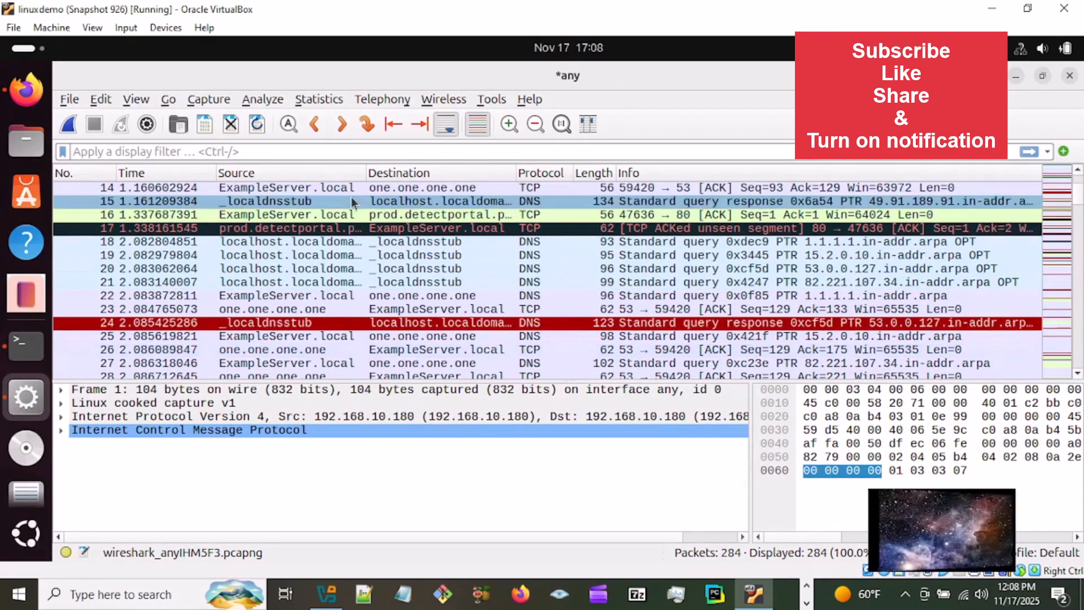
- Open the capture's conversation statistics and examine the IPv4, TCP and USB conversations
{"action": "left_click", "coordinate": [322, 99]}
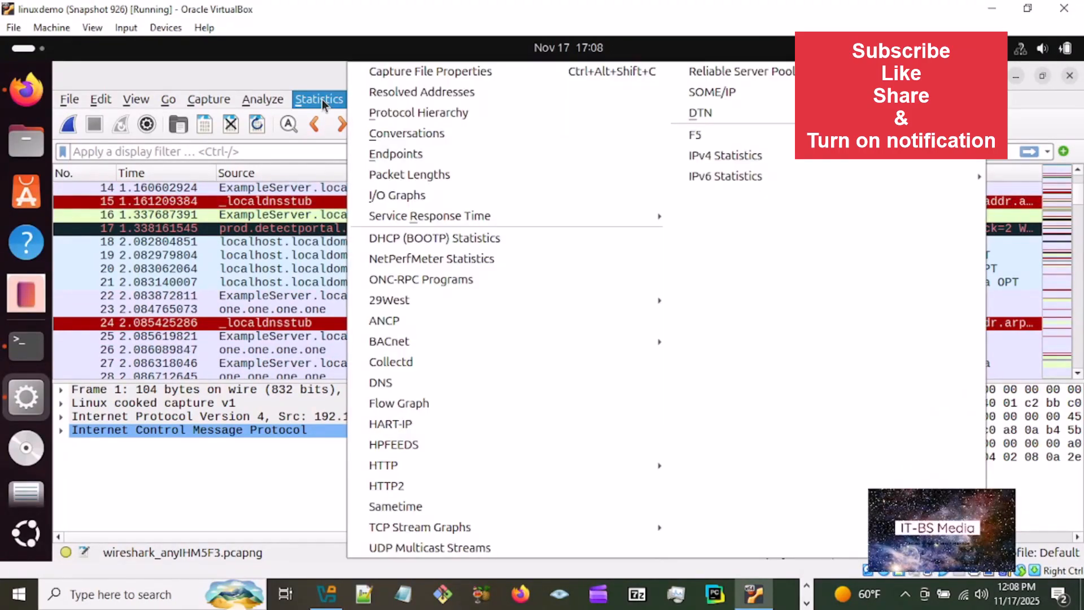
{"action": "left_click", "coordinate": [399, 134]}
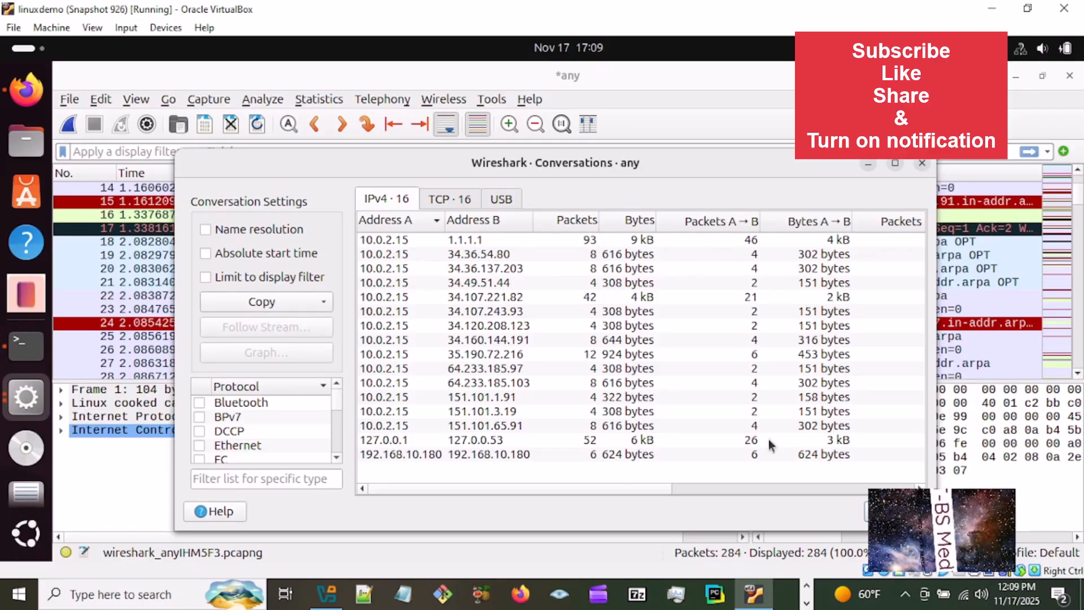
{"action": "mouse_move", "coordinate": [593, 490]}
{"action": "left_mouse_down"}
{"action": "mouse_move", "coordinate": [856, 484]}
{"action": "mouse_move", "coordinate": [583, 496]}
{"action": "left_mouse_up"}
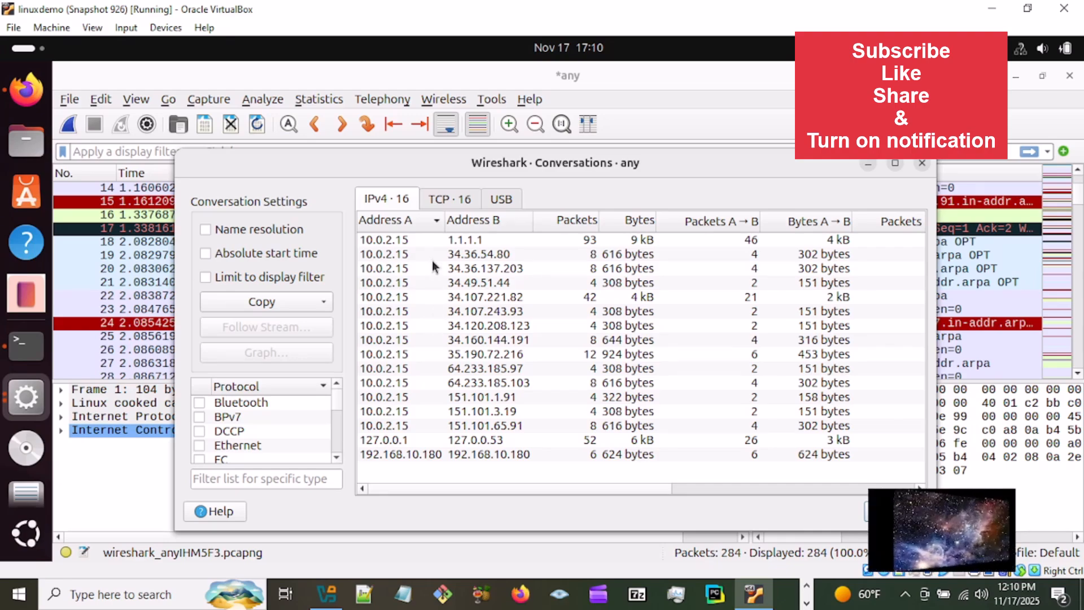
{"action": "left_click", "coordinate": [452, 197]}
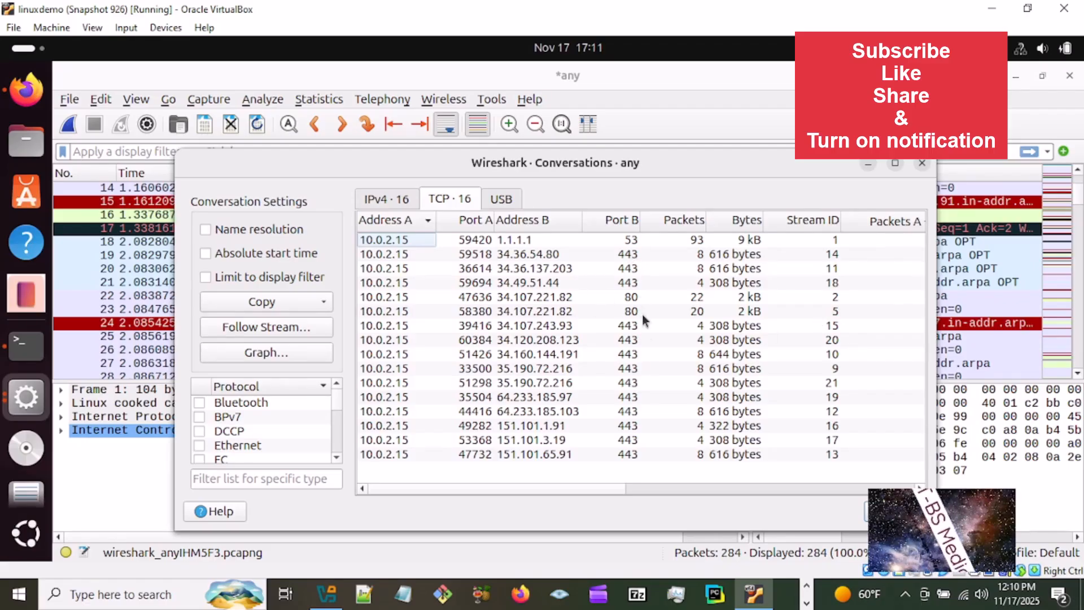
{"action": "left_click", "coordinate": [506, 201]}
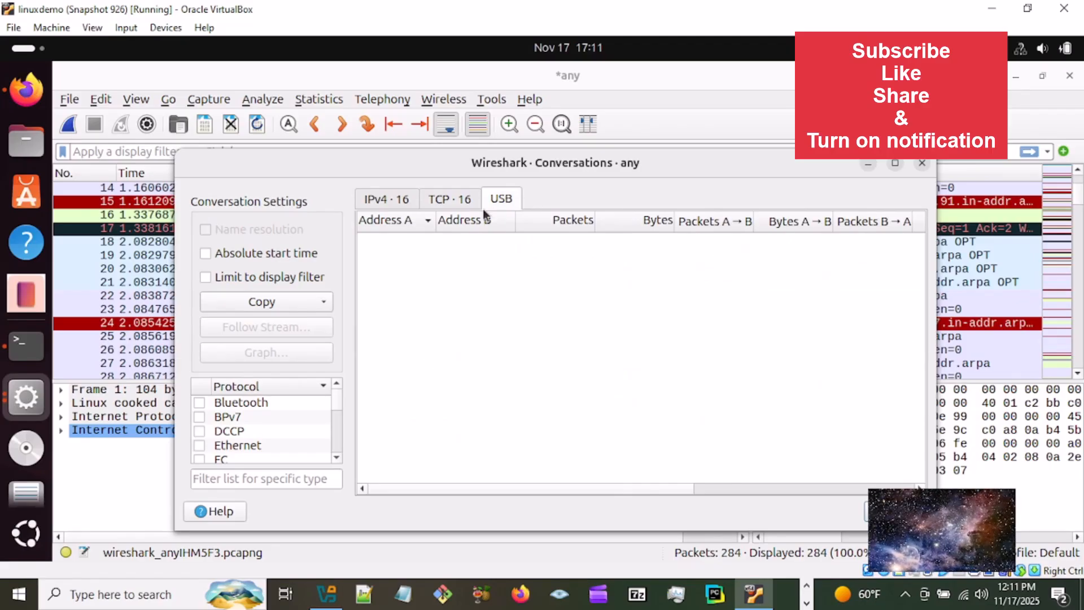
- Turn on absolute start times, examine the start and duration columns of the IPv4 conversations, and turn the option back off
{"action": "left_click", "coordinate": [206, 257]}
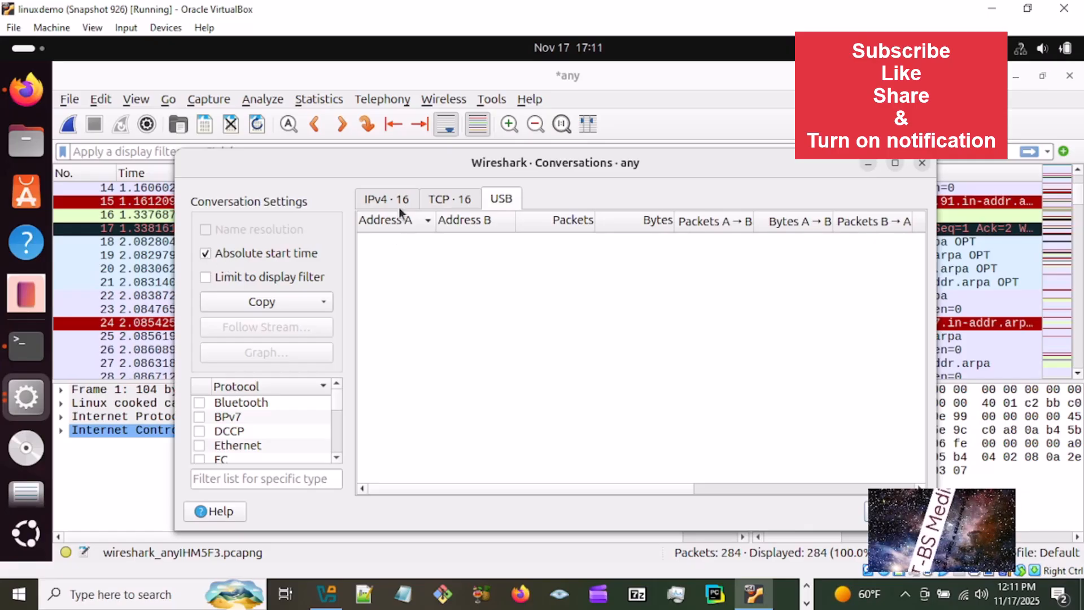
{"action": "left_click", "coordinate": [388, 198]}
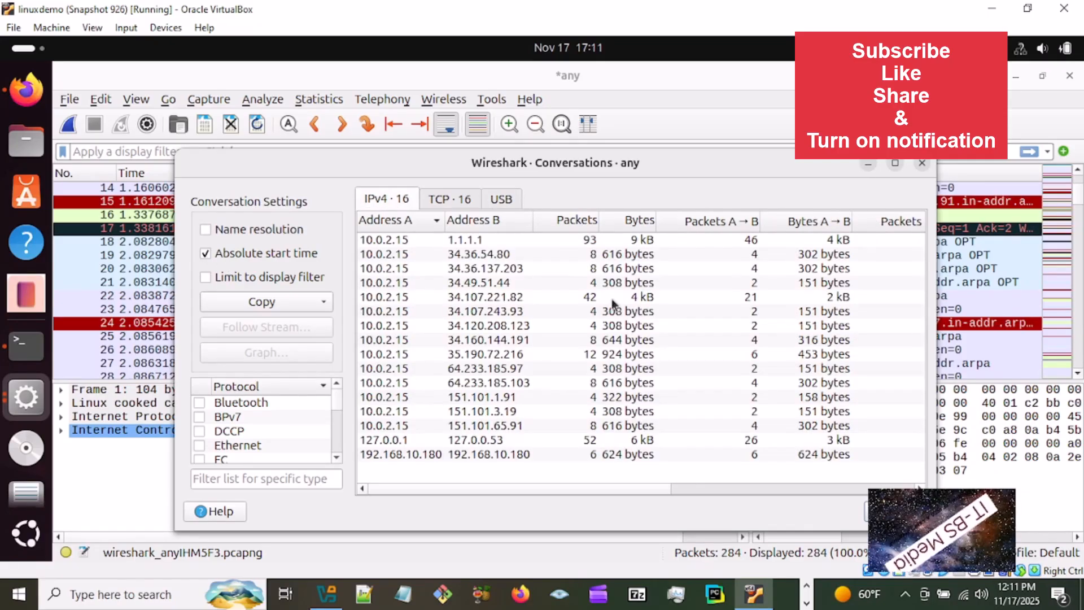
{"action": "left_click_drag", "start_coordinate": [622, 486], "coordinate": [809, 479]}
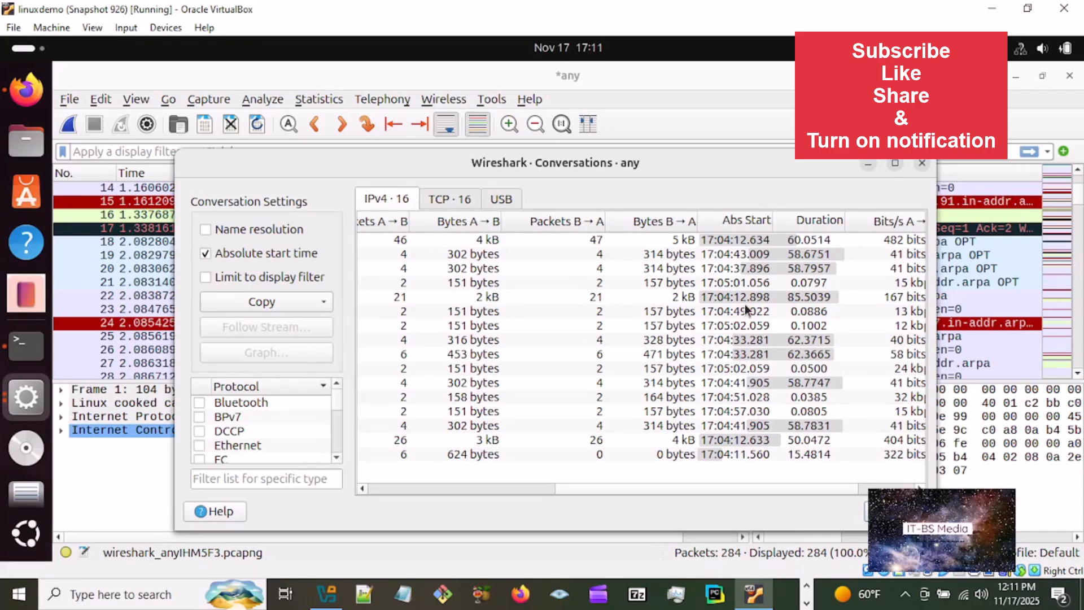
{"action": "left_click", "coordinate": [205, 255]}
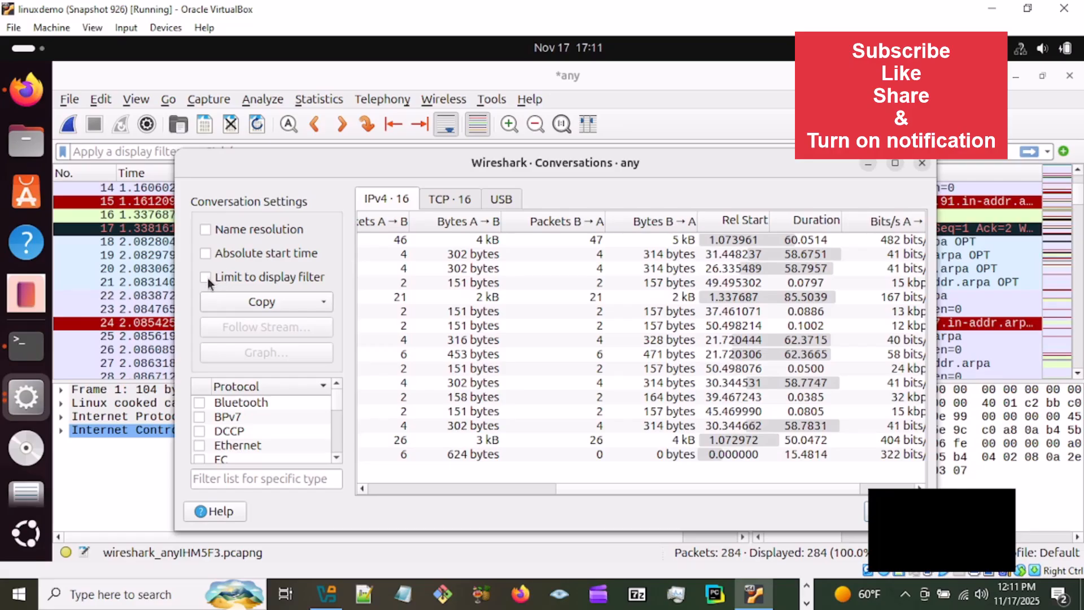
- Try limiting the conversations to the display filter, and leave the option off
{"action": "left_click", "coordinate": [205, 277]}
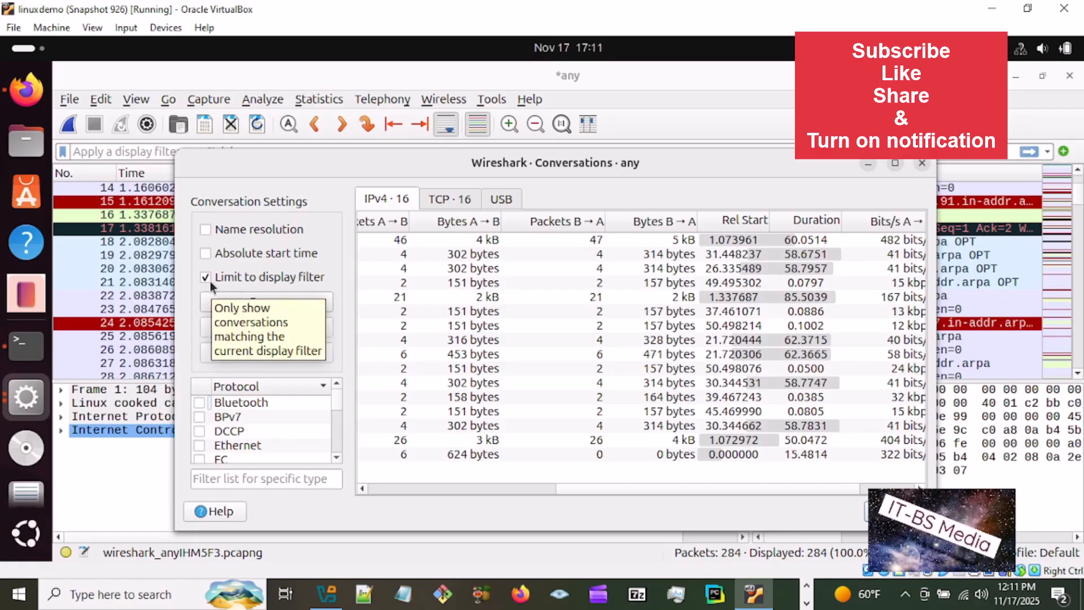
{"action": "left_click", "coordinate": [205, 277]}
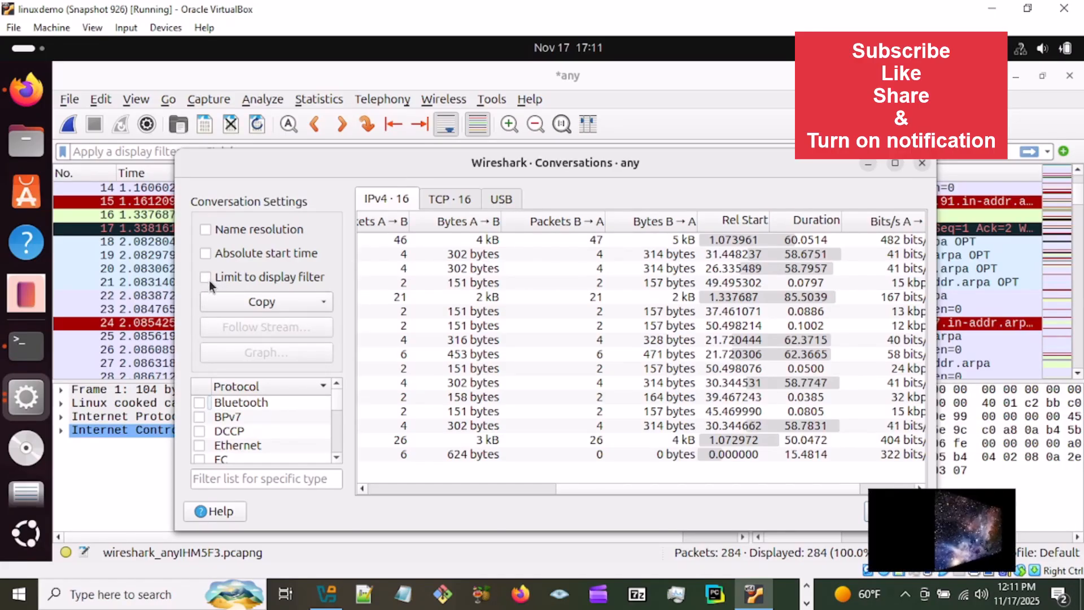
{"action": "left_click", "coordinate": [206, 275]}
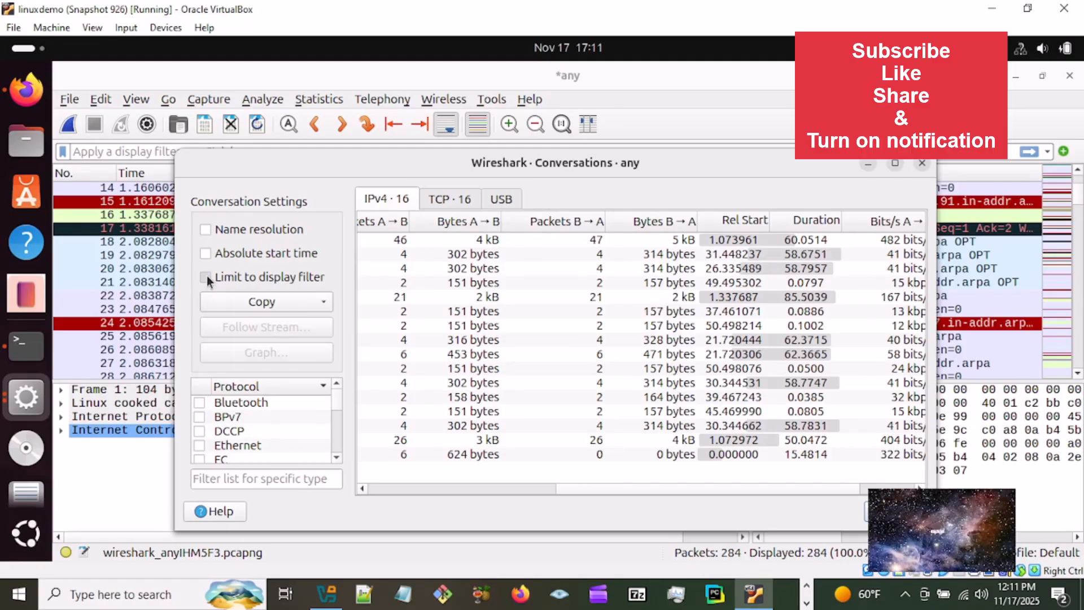
{"action": "left_click", "coordinate": [207, 275]}
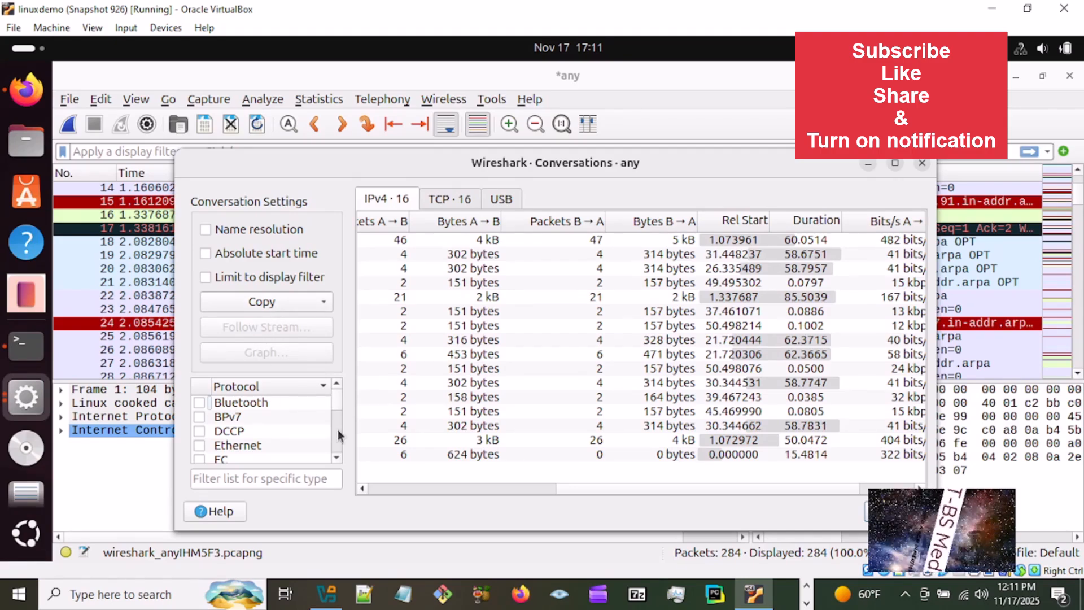
- Add BPv7, DCCP and Ethernet to the protocols shown in the conversation statistics
{"action": "left_click_drag", "start_coordinate": [334, 398], "coordinate": [336, 401]}
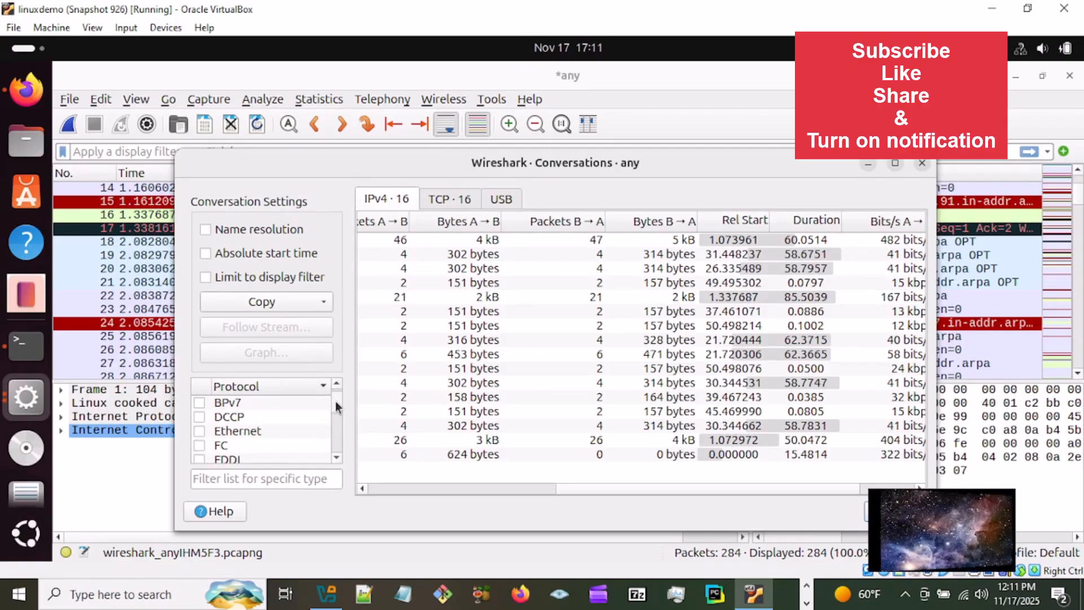
{"action": "left_click", "coordinate": [198, 403]}
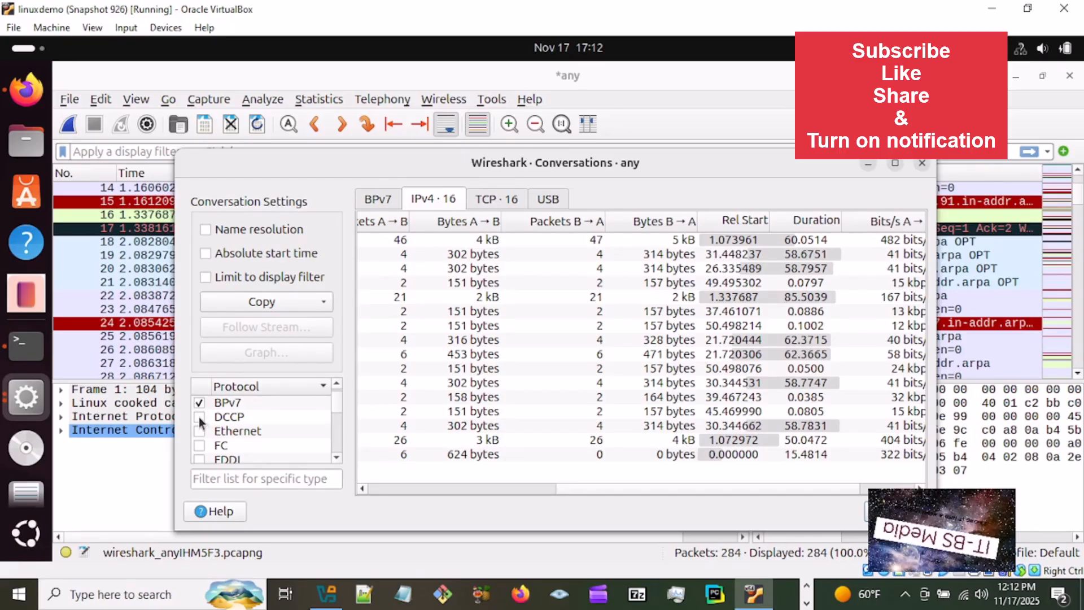
{"action": "left_click", "coordinate": [199, 417]}
{"action": "left_click", "coordinate": [200, 432]}
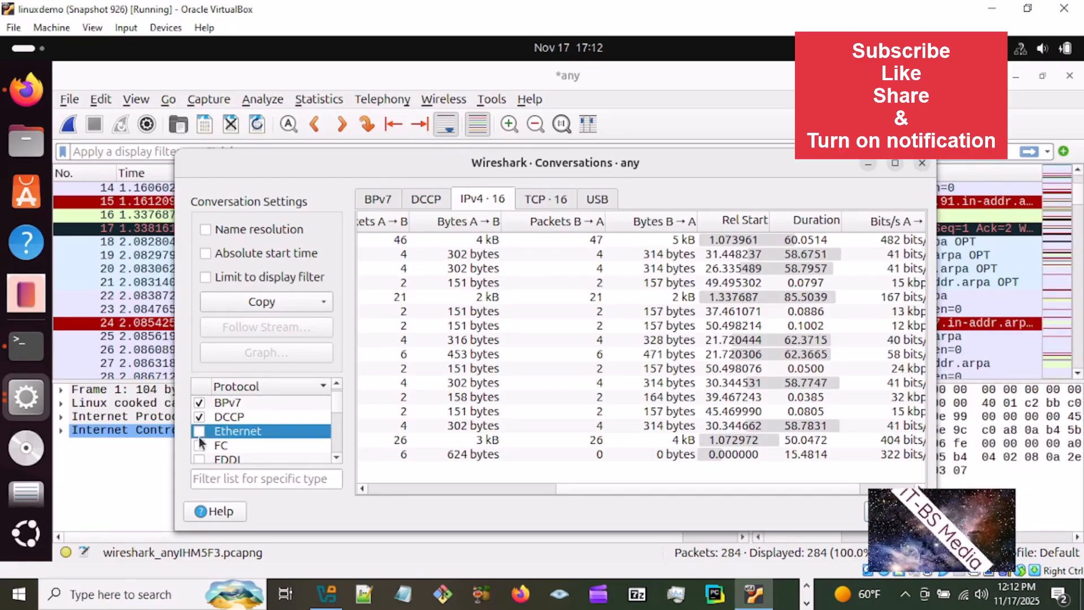
{"action": "left_click", "coordinate": [198, 432]}
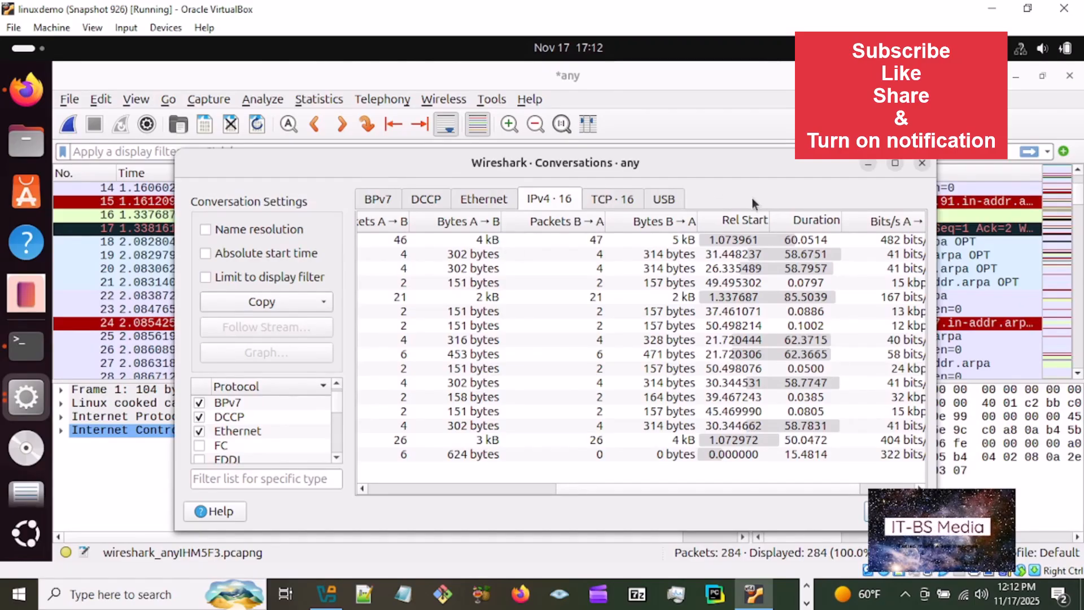
- Add RSVP and UDP to the protocols shown in the conversation statistics
{"action": "left_click_drag", "start_coordinate": [335, 399], "coordinate": [340, 425]}
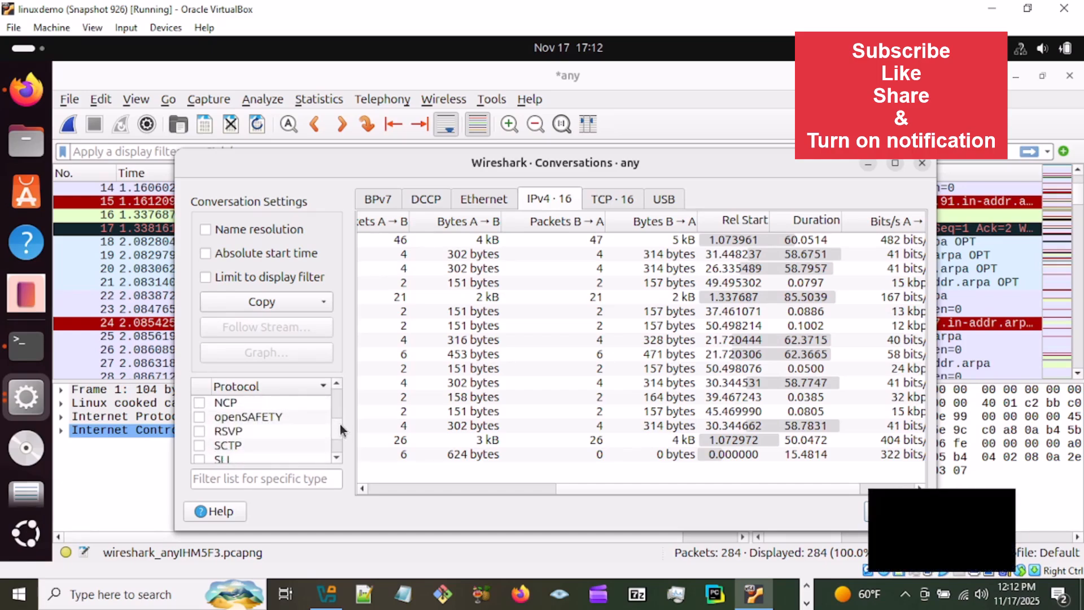
{"action": "left_click", "coordinate": [200, 432]}
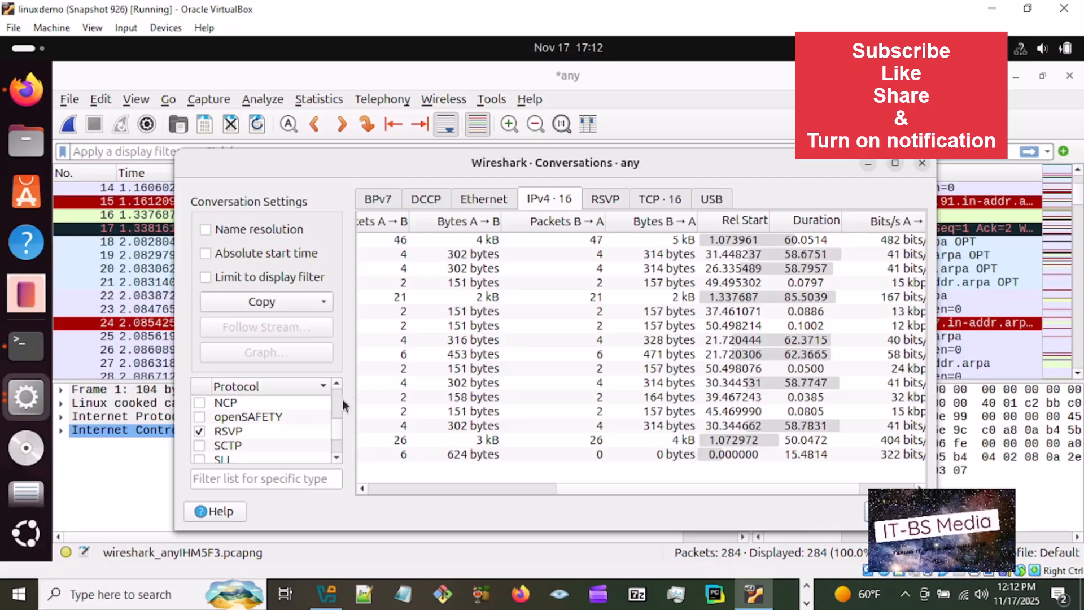
{"action": "scroll", "coordinate": [338, 399], "scroll_direction": "up", "scroll_amount": 5}
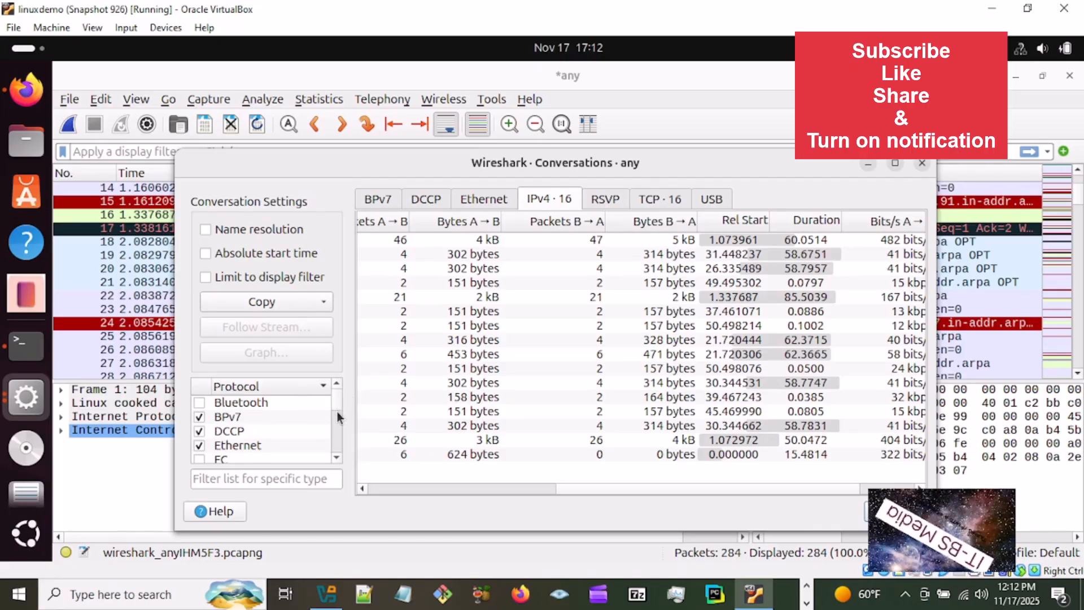
{"action": "scroll", "coordinate": [338, 424], "scroll_direction": "down", "scroll_amount": 3}
{"action": "scroll", "coordinate": [338, 419], "scroll_direction": "down", "scroll_amount": 4}
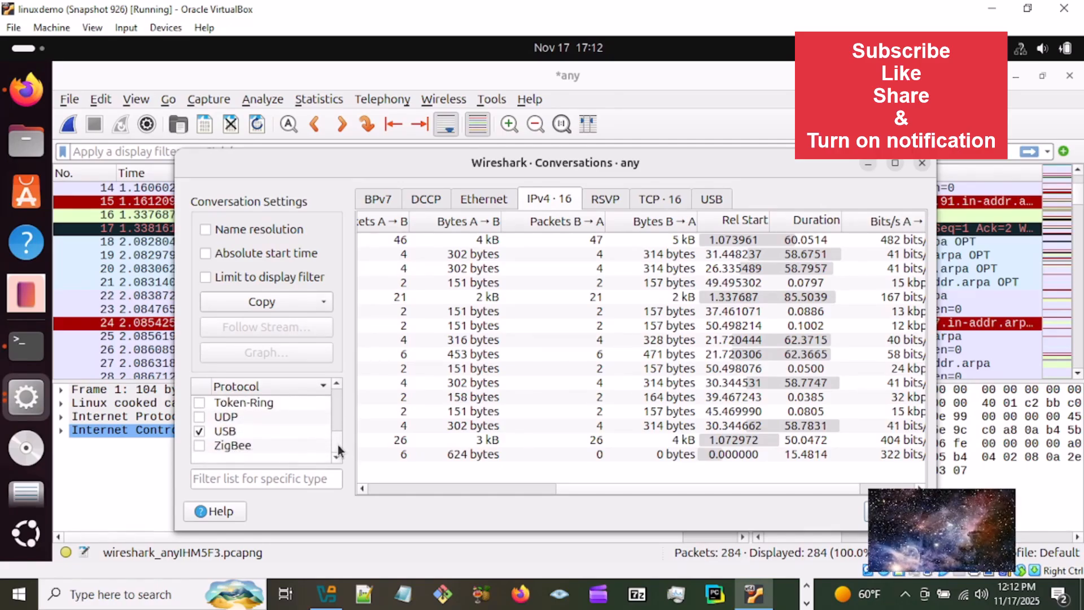
{"action": "left_click", "coordinate": [199, 418]}
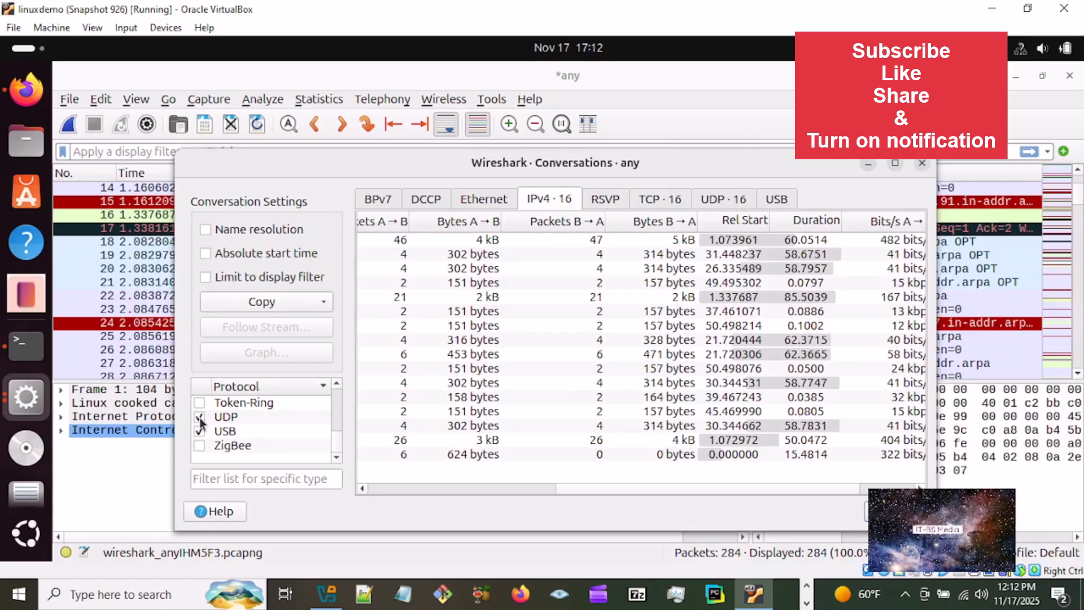
- Examine the UDP, RSVP and TCP conversations and look through the list of selectable protocols
{"action": "left_click", "coordinate": [719, 199]}
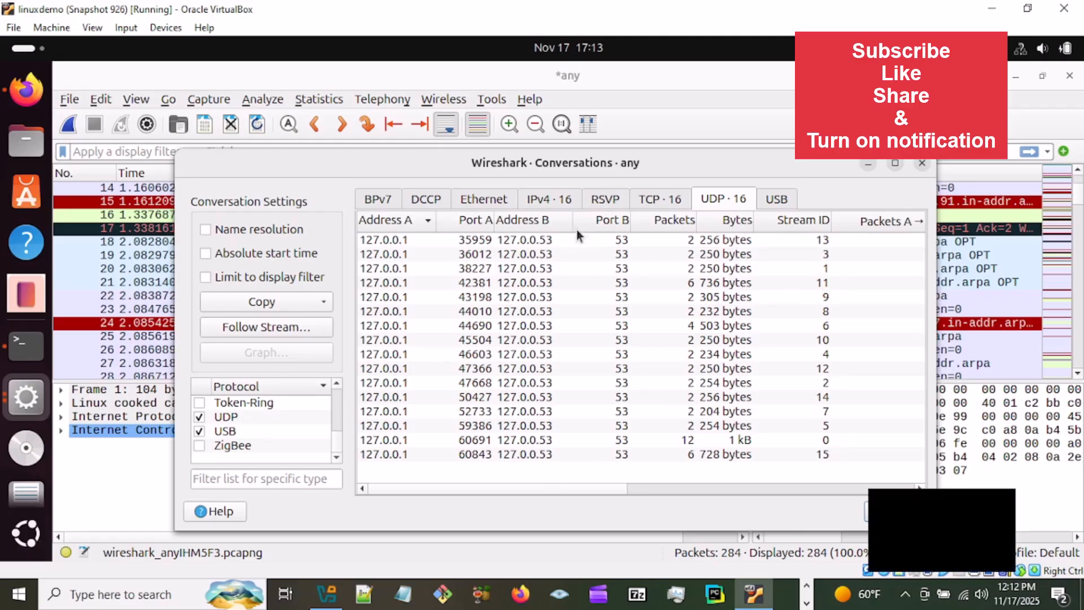
{"action": "left_click", "coordinate": [602, 201]}
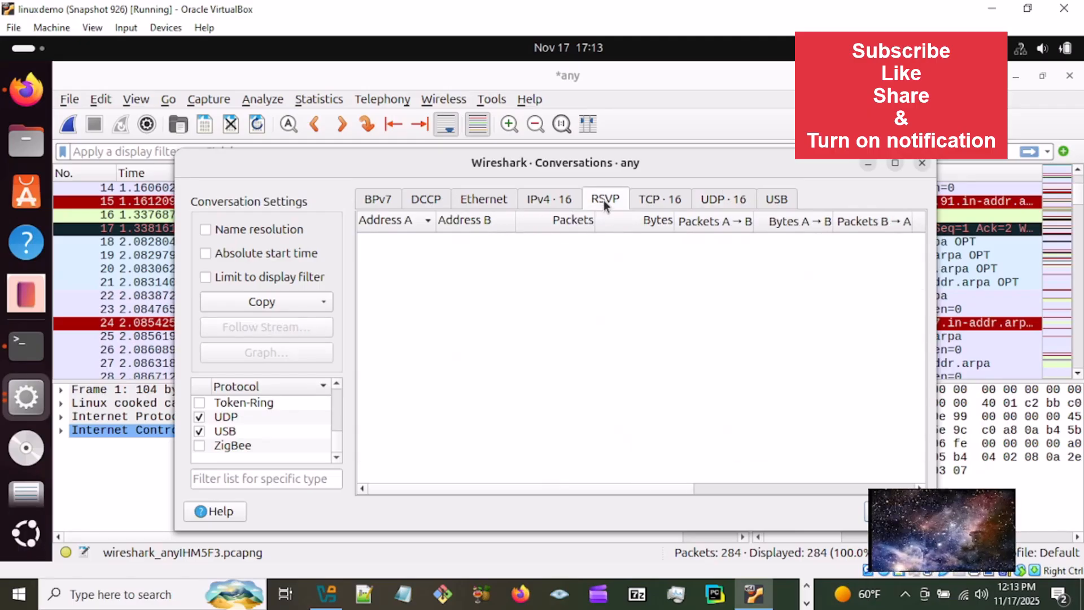
{"action": "left_click", "coordinate": [660, 202]}
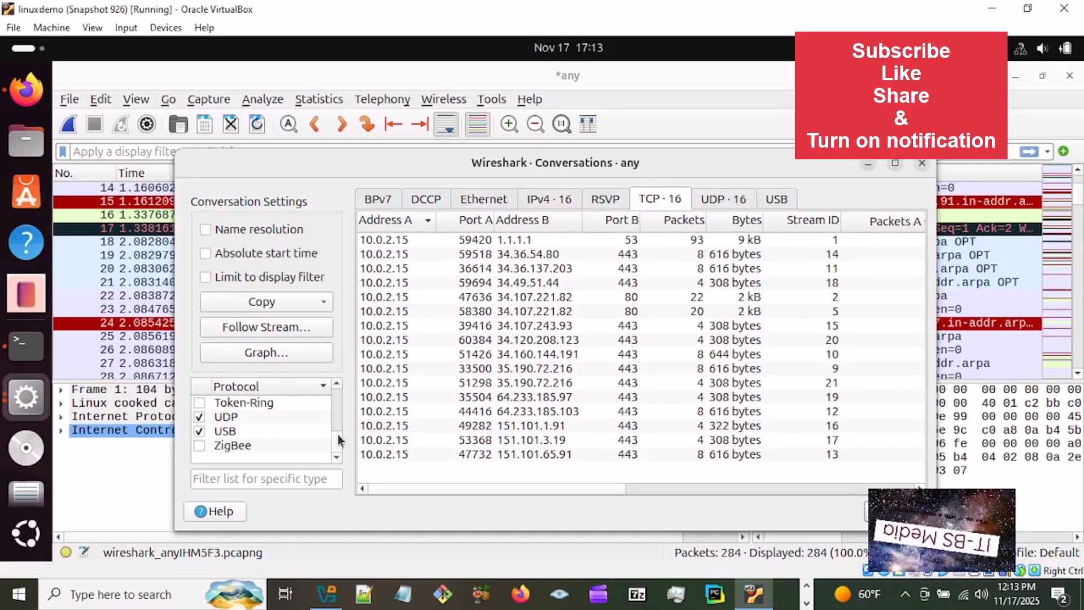
{"action": "scroll", "coordinate": [338, 435], "scroll_direction": "up", "scroll_amount": 4}
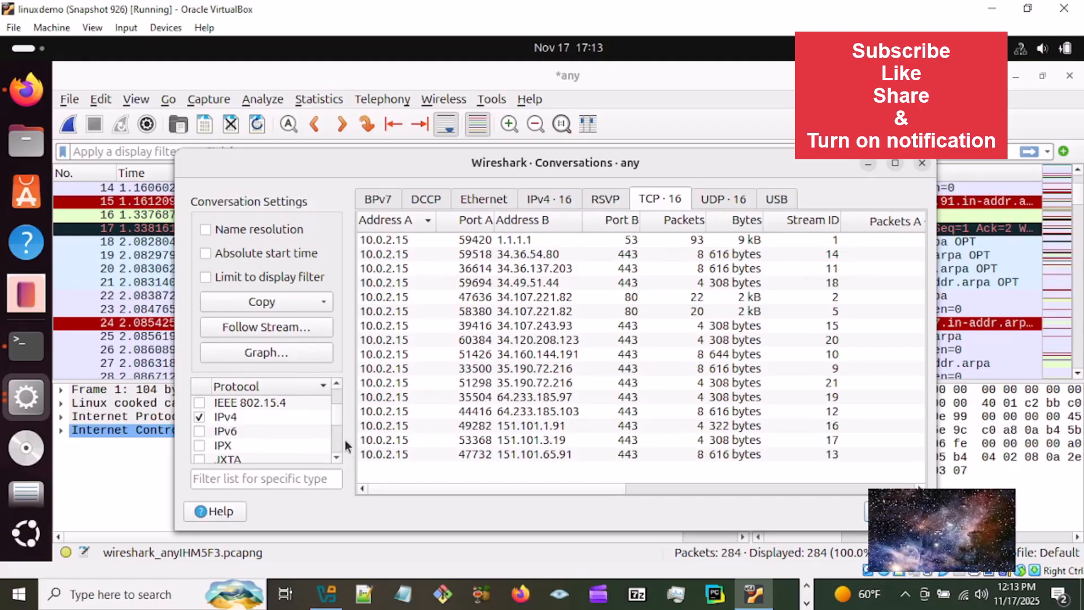
{"action": "scroll", "coordinate": [335, 392], "scroll_direction": "up", "scroll_amount": 1}
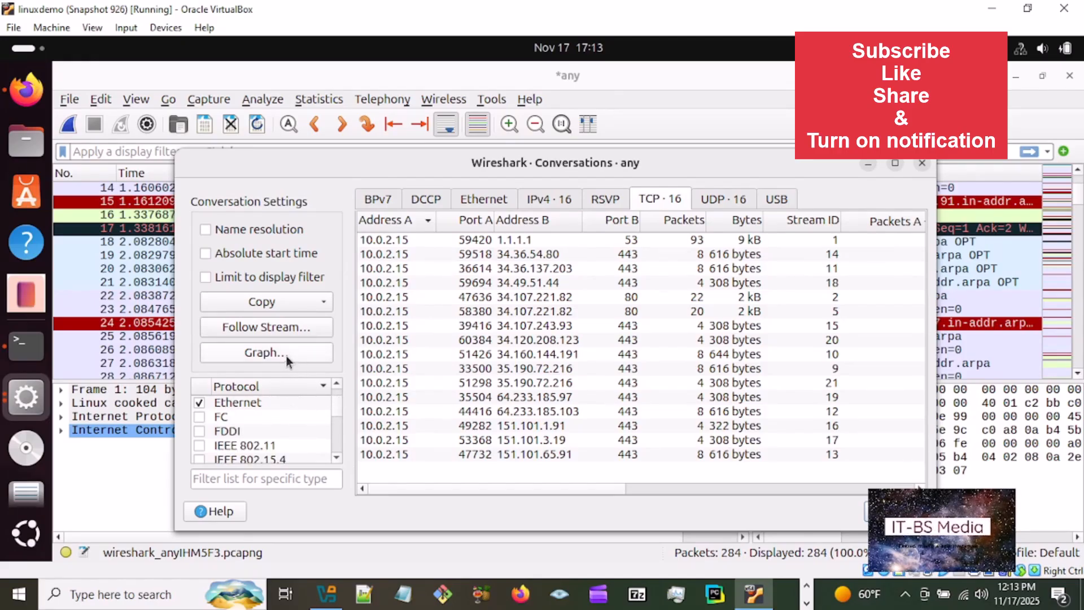
- Follow the TCP stream between 10.0.2.15 and 1.1.1.1 on port 53 and highlight the binary data of packet 6
{"action": "left_click", "coordinate": [273, 330]}
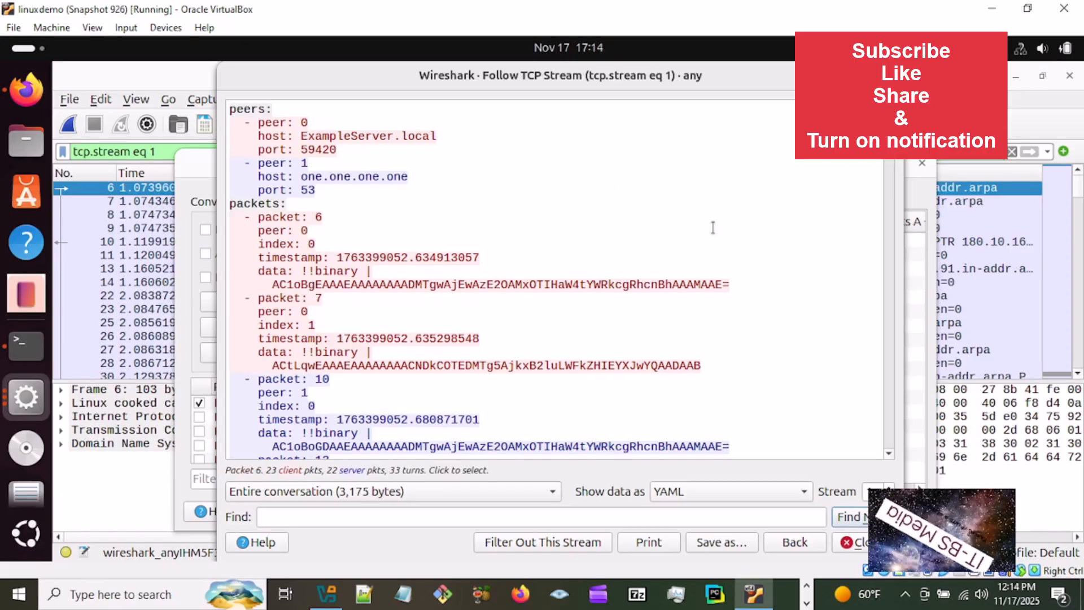
{"action": "left_click", "coordinate": [887, 453]}
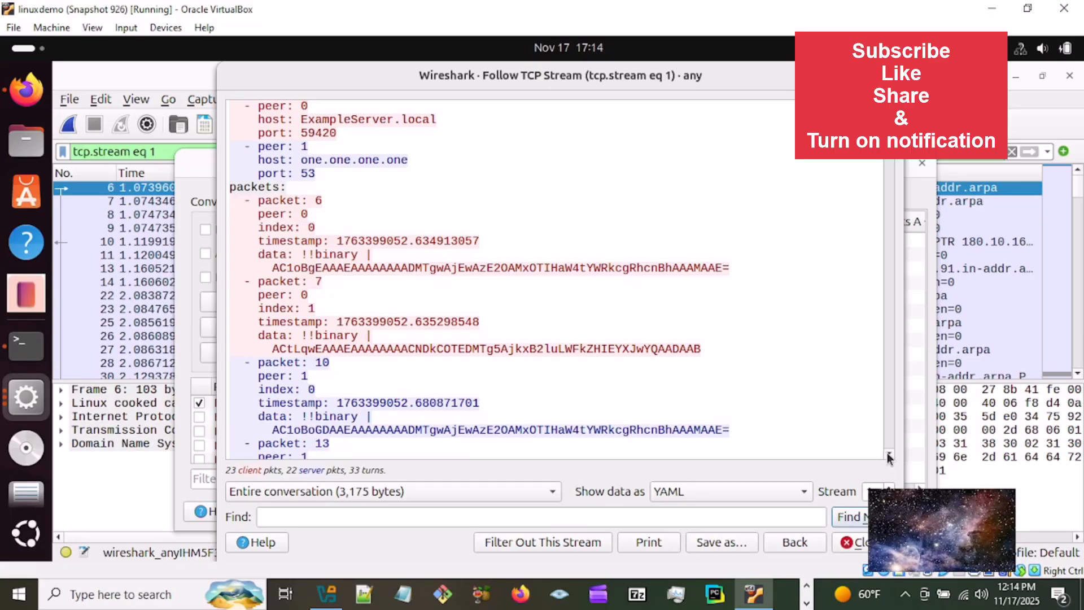
{"action": "left_click", "coordinate": [887, 453]}
{"action": "left_click", "coordinate": [887, 453]}
{"action": "left_click", "coordinate": [887, 453]}
{"action": "left_click", "coordinate": [887, 452]}
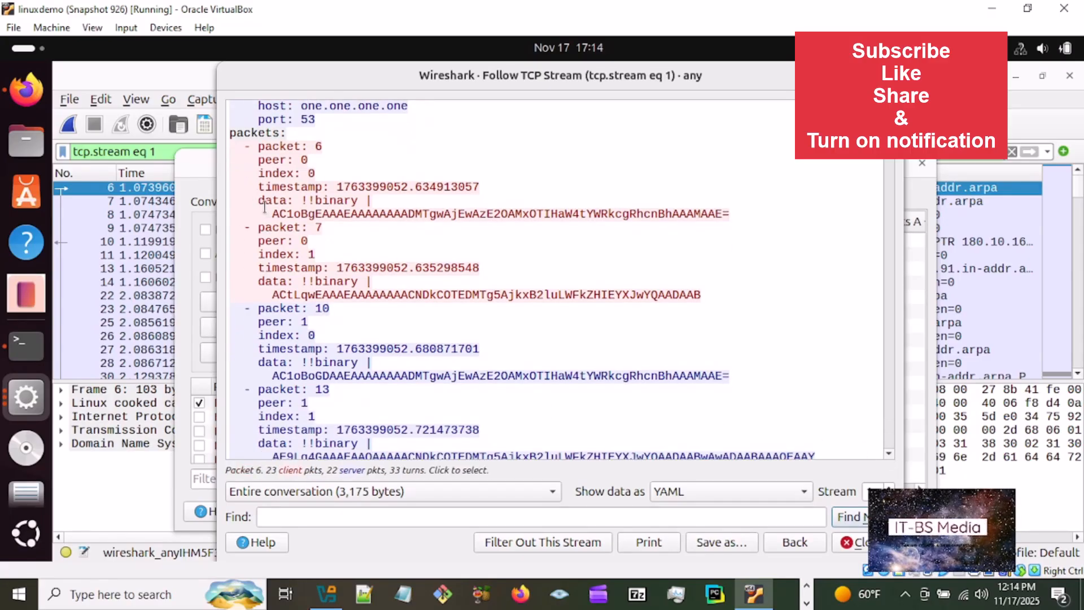
{"action": "left_click_drag", "start_coordinate": [271, 213], "coordinate": [730, 210]}
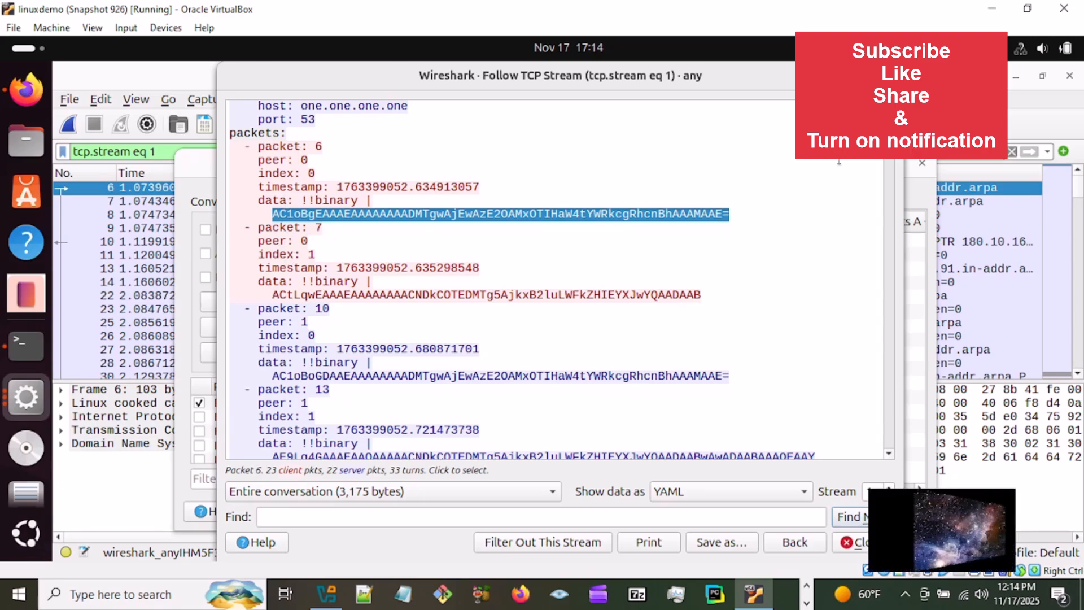
- Review the peer details at the start of the followed stream and examine the data of packets 6, 7, 10 and 13
{"action": "left_click", "coordinate": [889, 107]}
{"action": "left_click", "coordinate": [888, 108]}
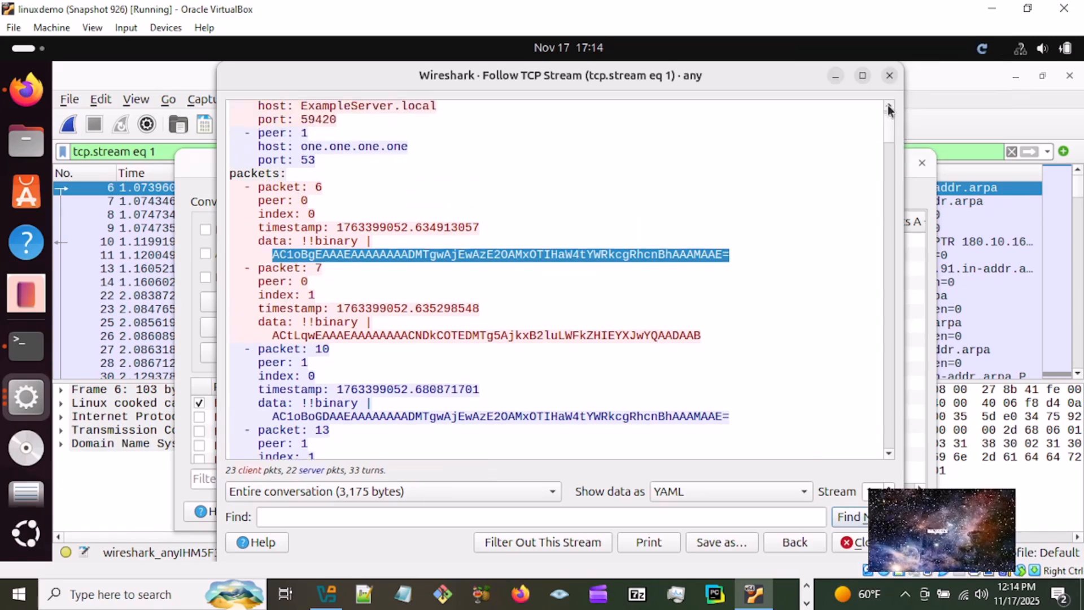
{"action": "left_click", "coordinate": [888, 107]}
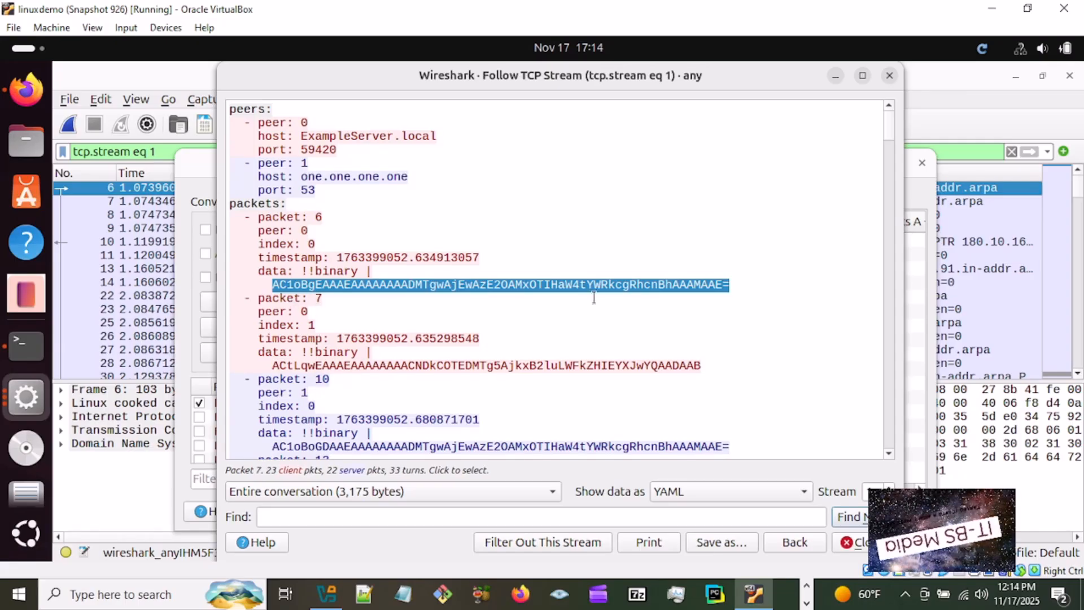
{"action": "left_click", "coordinate": [889, 453]}
{"action": "left_click", "coordinate": [889, 454]}
{"action": "left_click", "coordinate": [889, 453]}
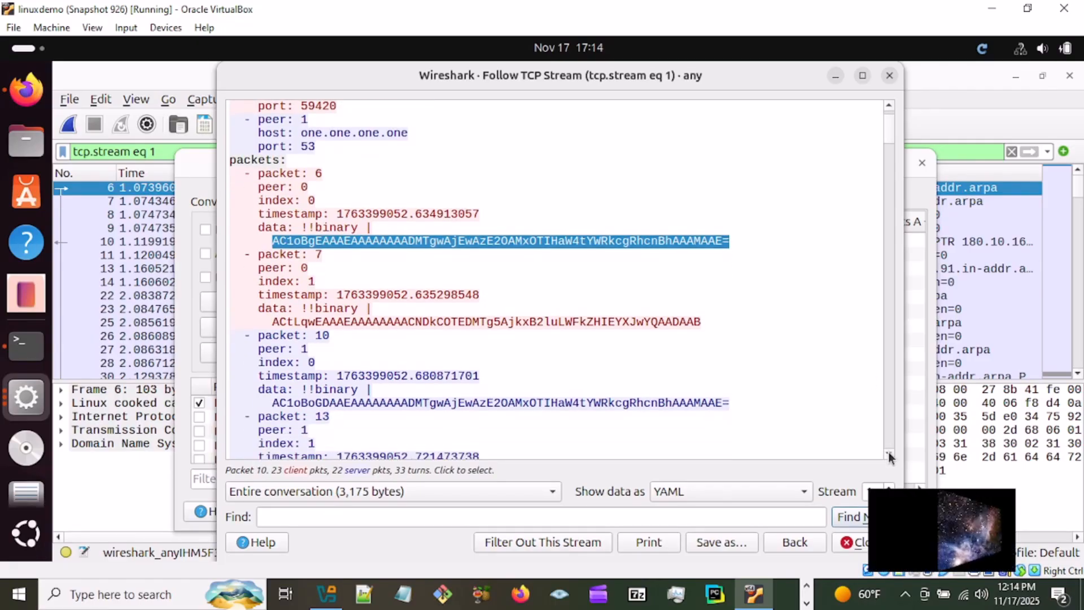
{"action": "left_click", "coordinate": [889, 454]}
{"action": "left_click", "coordinate": [889, 453]}
{"action": "left_click", "coordinate": [889, 454]}
- Examine the peer, timestamp and binary data entries of the followed stream from packet 22 through packet 239
{"action": "left_click", "coordinate": [889, 453]}
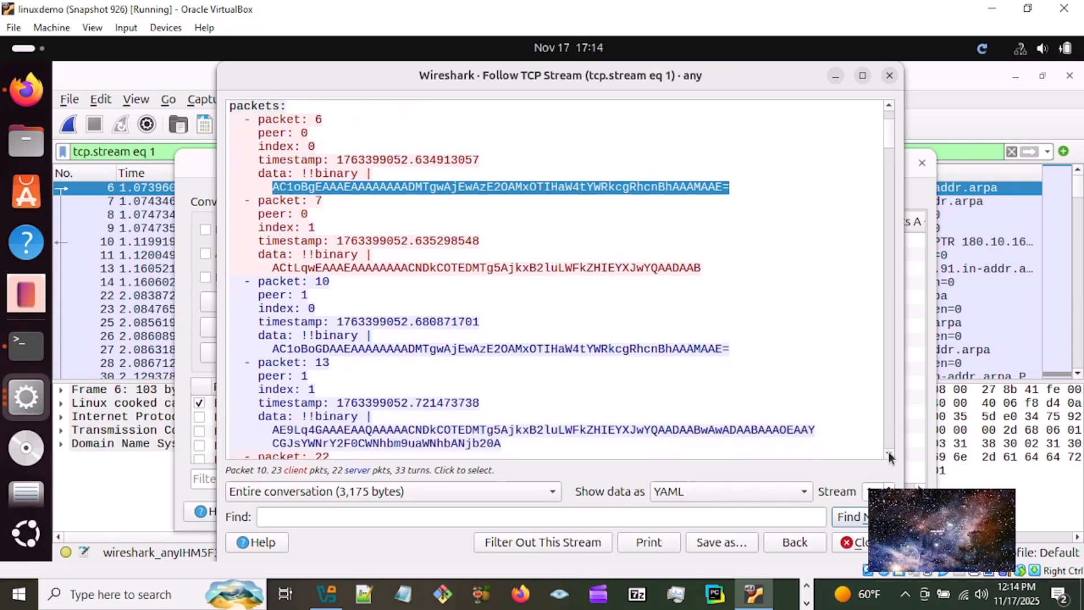
{"action": "left_click", "coordinate": [889, 454]}
{"action": "left_click", "coordinate": [889, 453]}
{"action": "scroll", "coordinate": [889, 453], "scroll_direction": "down", "scroll_amount": 3}
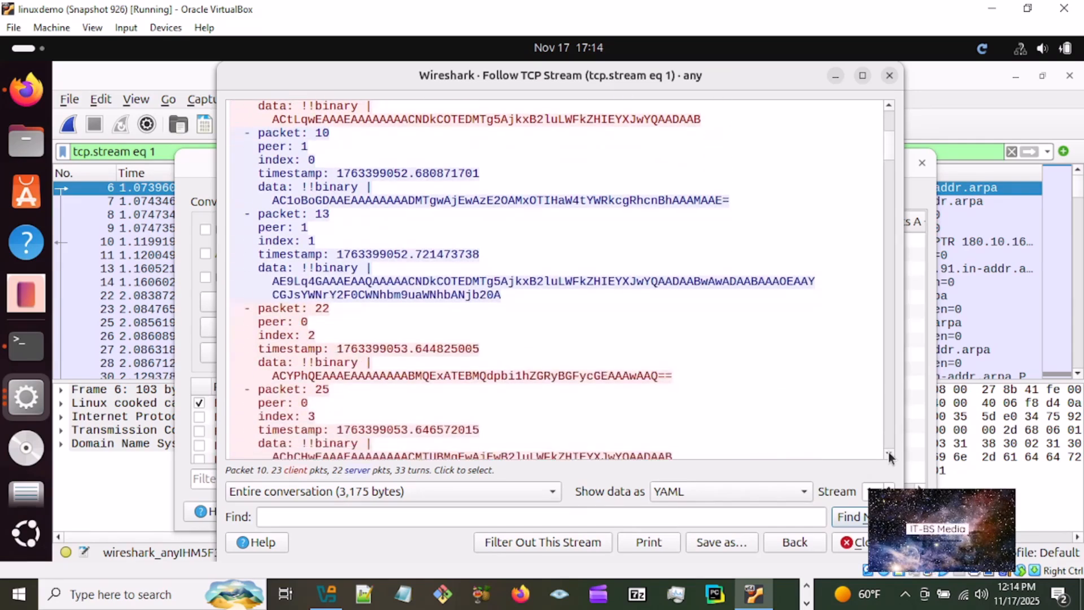
{"action": "left_click", "coordinate": [889, 454]}
{"action": "left_click", "coordinate": [889, 454]}
{"action": "left_click", "coordinate": [889, 454]}
{"action": "left_click", "coordinate": [889, 454]}
{"action": "left_click", "coordinate": [889, 453]}
{"action": "left_click", "coordinate": [889, 454]}
{"action": "left_click", "coordinate": [889, 454]}
{"action": "left_click", "coordinate": [889, 454]}
{"action": "left_click", "coordinate": [889, 453]}
{"action": "left_click", "coordinate": [889, 454]}
{"action": "left_click", "coordinate": [889, 453]}
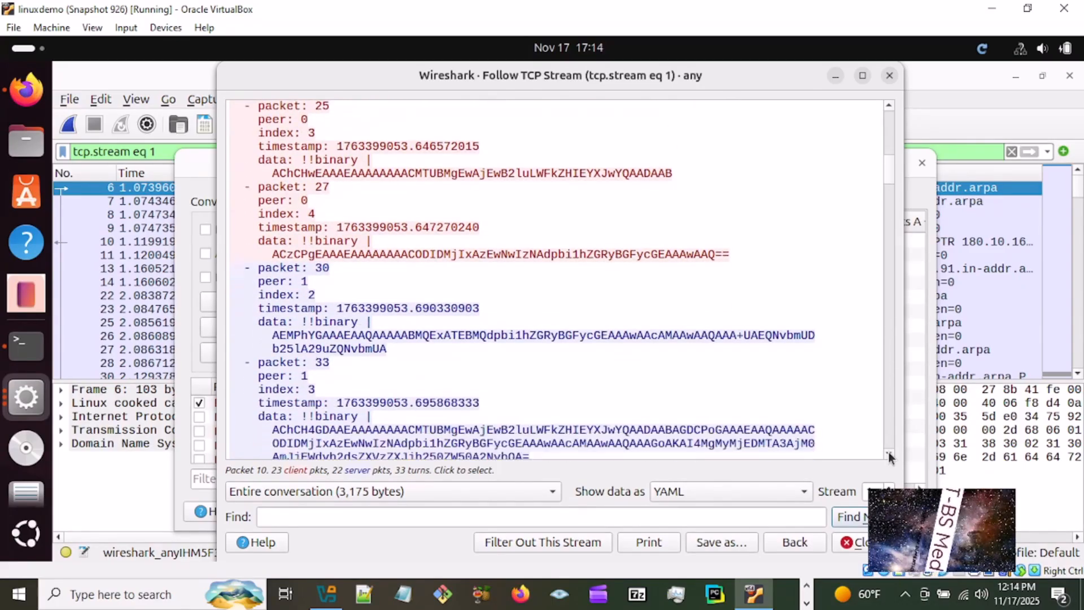
{"action": "left_click", "coordinate": [889, 453]}
{"action": "left_click", "coordinate": [889, 453]}
{"action": "left_click", "coordinate": [889, 453]}
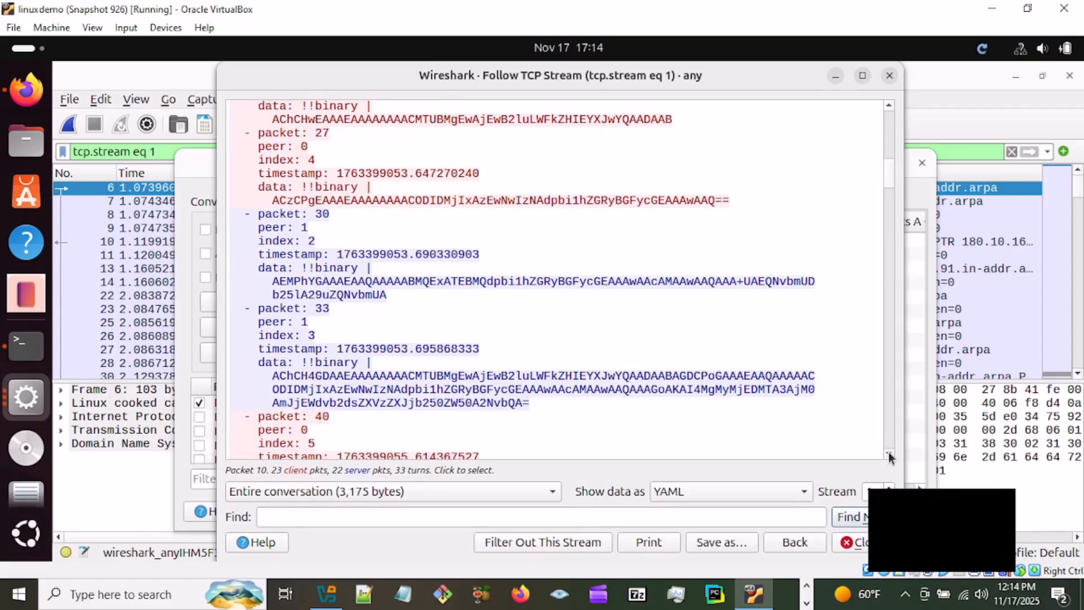
{"action": "left_click", "coordinate": [889, 453]}
{"action": "left_click", "coordinate": [889, 454]}
{"action": "left_click", "coordinate": [889, 454]}
{"action": "left_click", "coordinate": [889, 453]}
{"action": "left_click", "coordinate": [889, 453]}
{"action": "left_click", "coordinate": [889, 454]}
{"action": "left_click", "coordinate": [889, 453]}
{"action": "left_click", "coordinate": [889, 454]}
{"action": "left_click", "coordinate": [889, 453]}
{"action": "left_click", "coordinate": [889, 453]}
{"action": "left_click", "coordinate": [889, 453]}
{"action": "left_click", "coordinate": [889, 453]}
{"action": "left_click", "coordinate": [889, 454]}
{"action": "left_click", "coordinate": [889, 453]}
{"action": "left_click", "coordinate": [889, 454]}
{"action": "left_click", "coordinate": [889, 453]}
{"action": "left_click", "coordinate": [889, 454]}
{"action": "left_click", "coordinate": [889, 453]}
{"action": "left_click", "coordinate": [889, 454]}
{"action": "left_click", "coordinate": [889, 453]}
{"action": "left_click", "coordinate": [889, 453]}
{"action": "left_click", "coordinate": [889, 454]}
{"action": "left_click", "coordinate": [889, 453]}
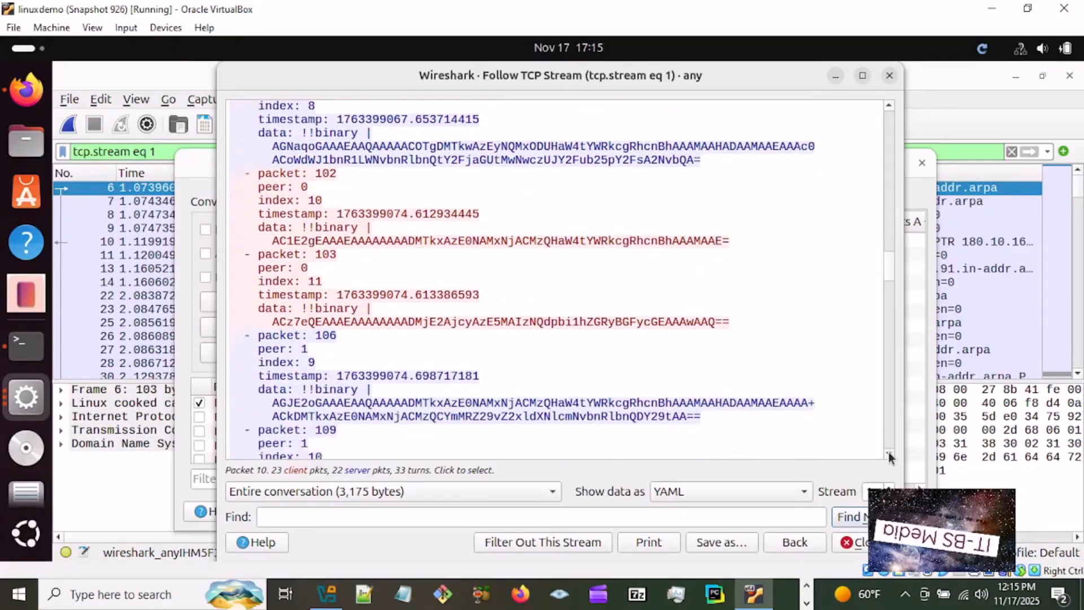
{"action": "left_click", "coordinate": [889, 453]}
{"action": "left_click", "coordinate": [889, 453]}
{"action": "left_click", "coordinate": [889, 454]}
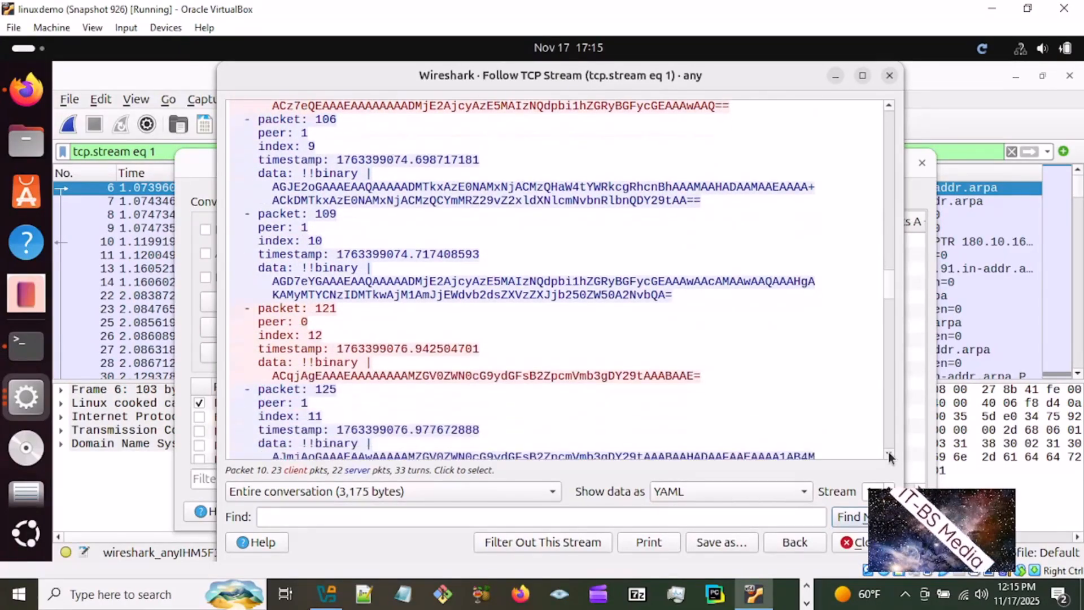
{"action": "left_click", "coordinate": [889, 454]}
{"action": "left_click", "coordinate": [889, 454]}
{"action": "left_click", "coordinate": [889, 453]}
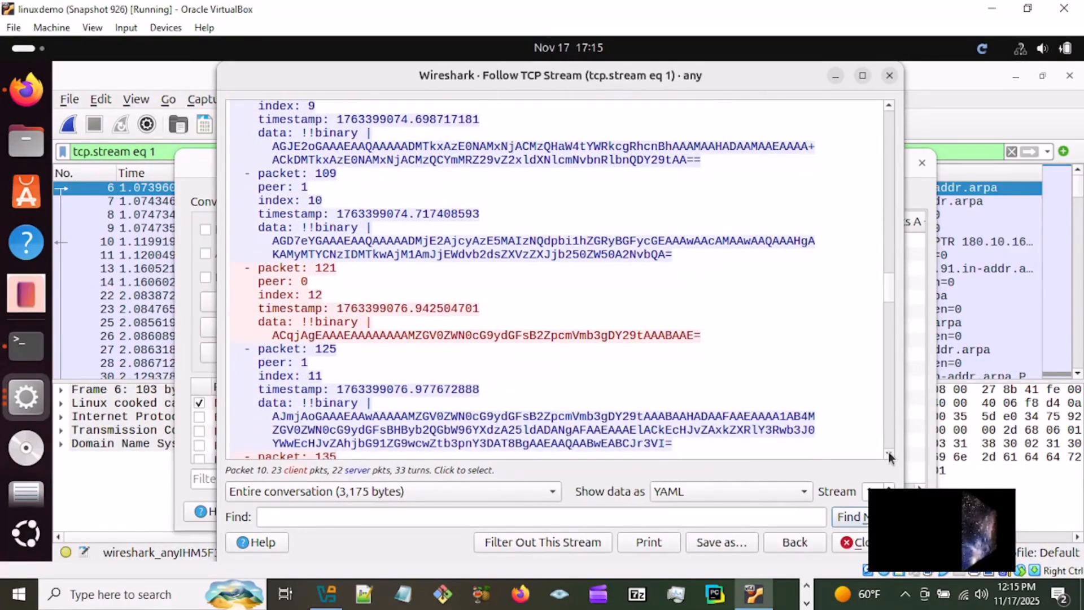
{"action": "left_click", "coordinate": [889, 453]}
{"action": "left_click", "coordinate": [889, 454]}
{"action": "left_click", "coordinate": [889, 453]}
{"action": "left_click", "coordinate": [889, 454]}
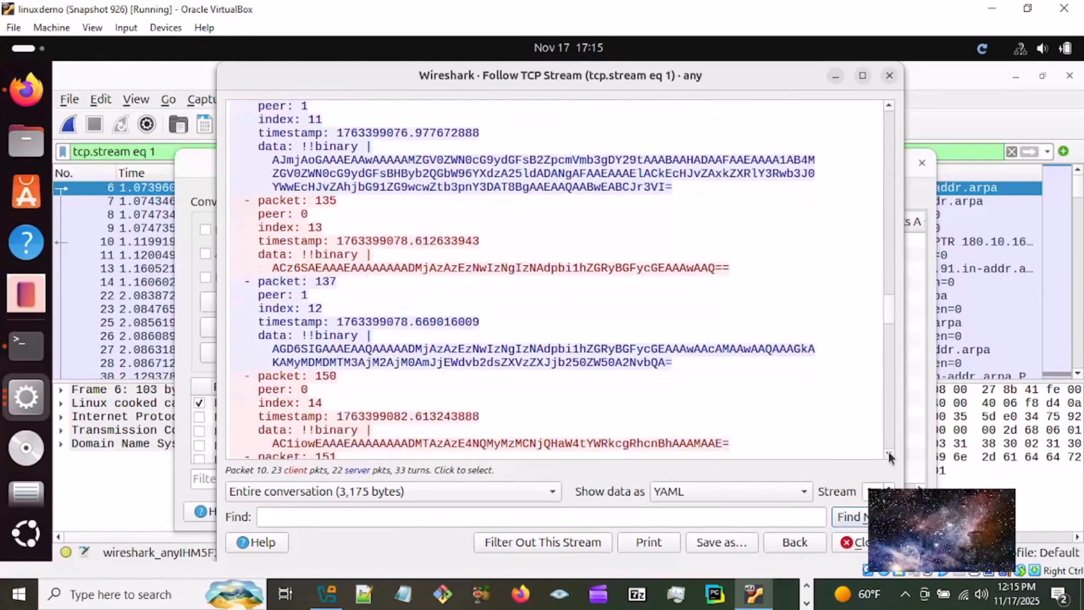
{"action": "left_click", "coordinate": [889, 454]}
{"action": "left_click", "coordinate": [889, 453]}
{"action": "left_click", "coordinate": [889, 454]}
{"action": "left_click", "coordinate": [889, 454]}
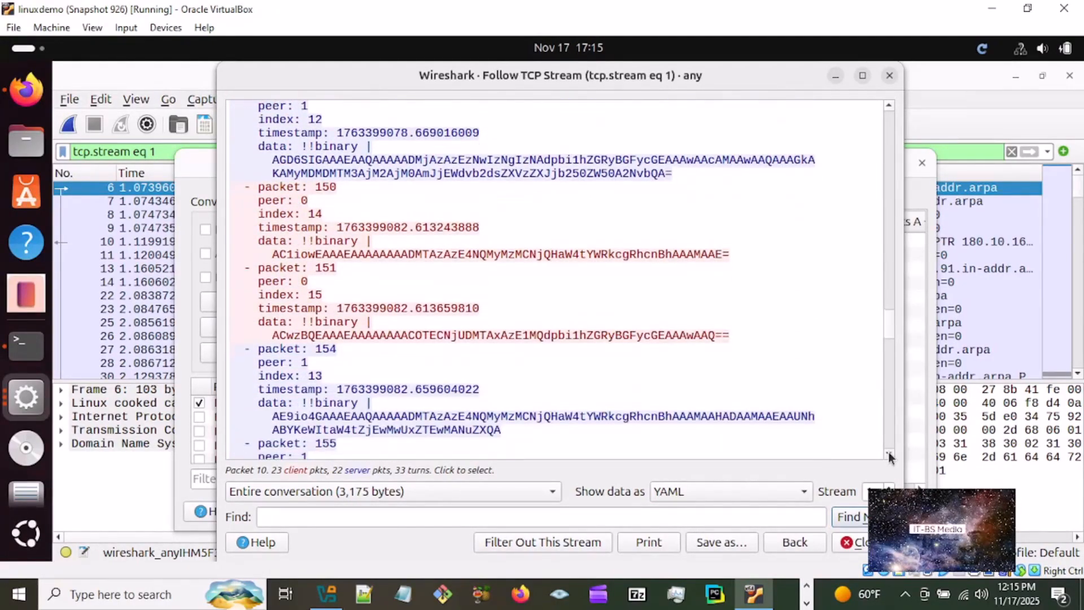
{"action": "left_click", "coordinate": [889, 453]}
{"action": "left_click", "coordinate": [889, 453]}
{"action": "left_click", "coordinate": [889, 453]}
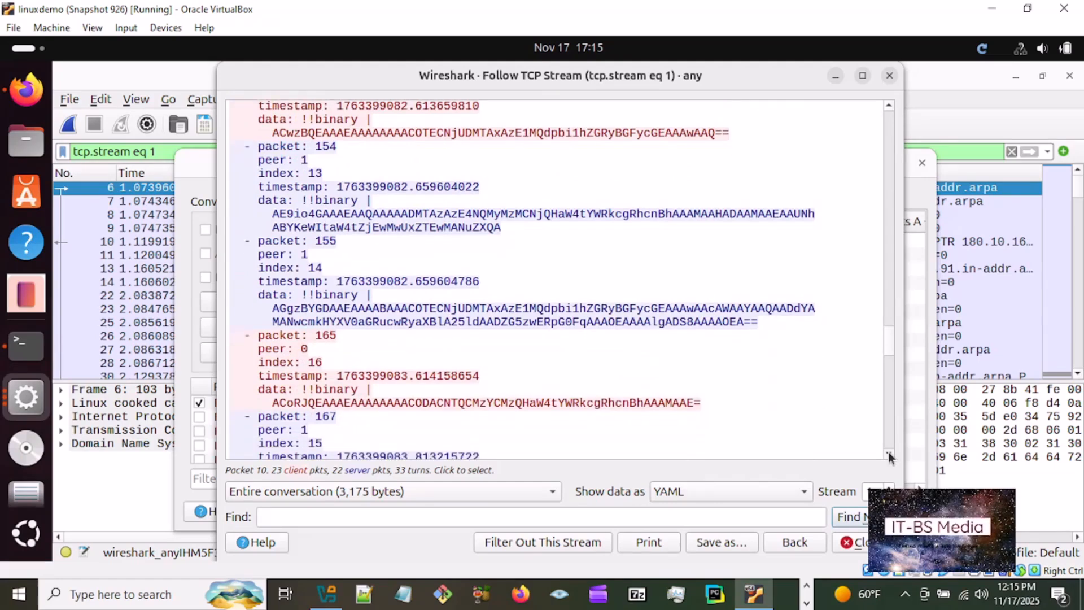
{"action": "left_click", "coordinate": [889, 453]}
{"action": "left_click", "coordinate": [889, 454]}
{"action": "left_click", "coordinate": [889, 454]}
{"action": "left_click", "coordinate": [889, 454]}
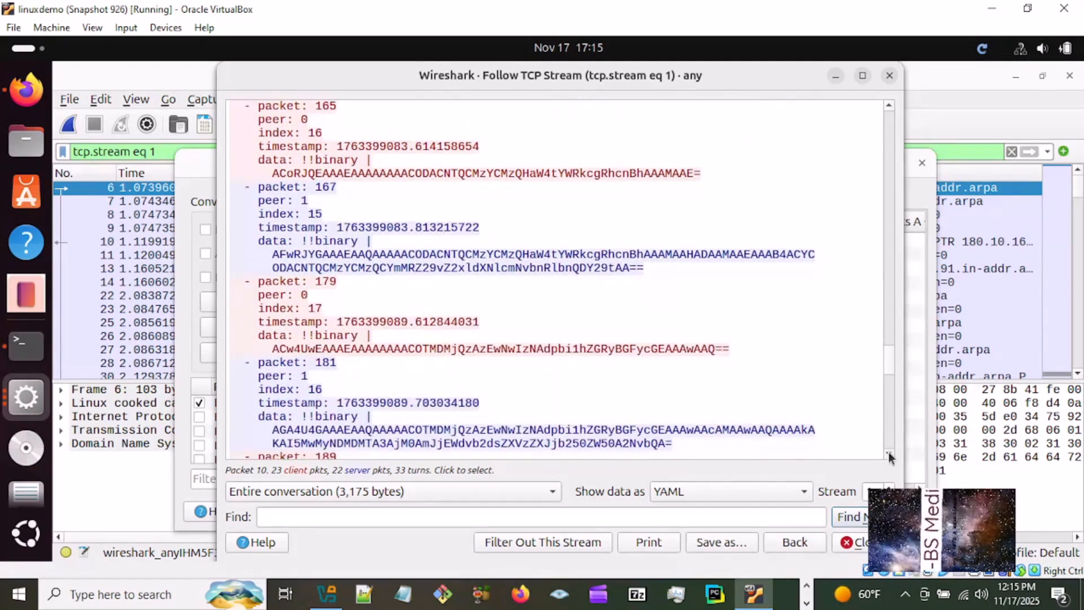
{"action": "left_click", "coordinate": [889, 454]}
{"action": "left_click", "coordinate": [889, 454]}
{"action": "left_click", "coordinate": [889, 453]}
{"action": "left_click", "coordinate": [889, 453]}
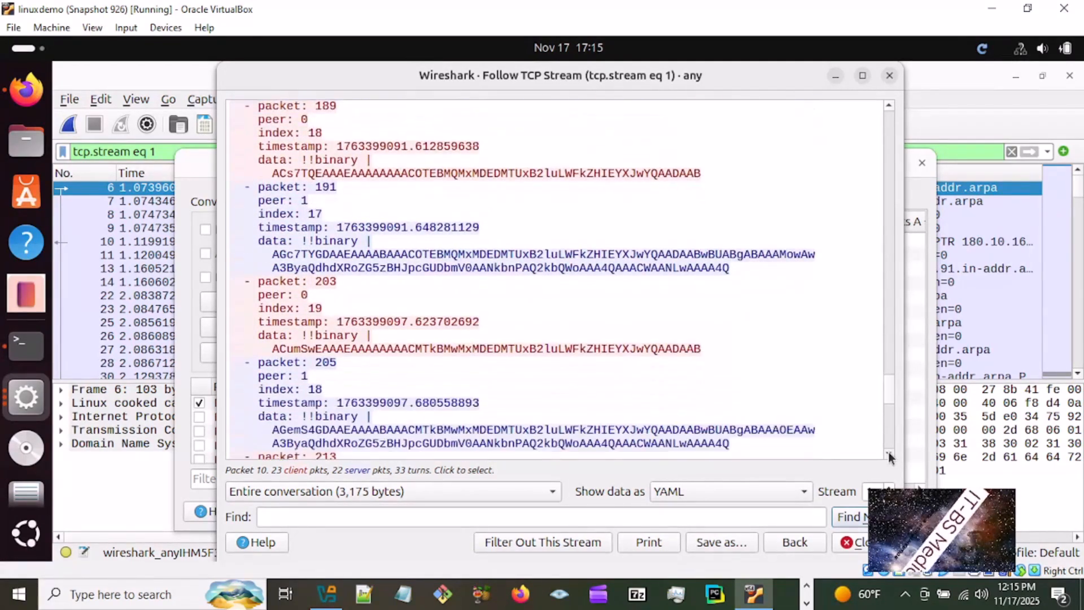
{"action": "left_click", "coordinate": [889, 454]}
{"action": "left_click", "coordinate": [889, 454]}
{"action": "left_click", "coordinate": [889, 454]}
{"action": "left_click", "coordinate": [889, 453]}
{"action": "left_click", "coordinate": [889, 454]}
{"action": "left_click", "coordinate": [889, 453]}
{"action": "left_click", "coordinate": [889, 453]}
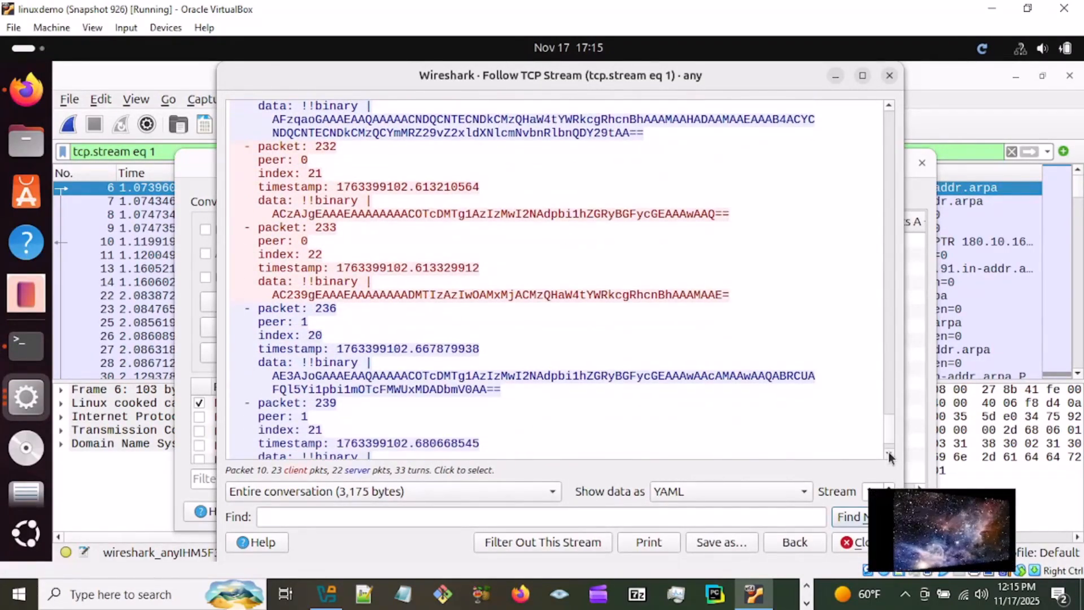
{"action": "left_click", "coordinate": [889, 453]}
{"action": "left_click", "coordinate": [889, 453]}
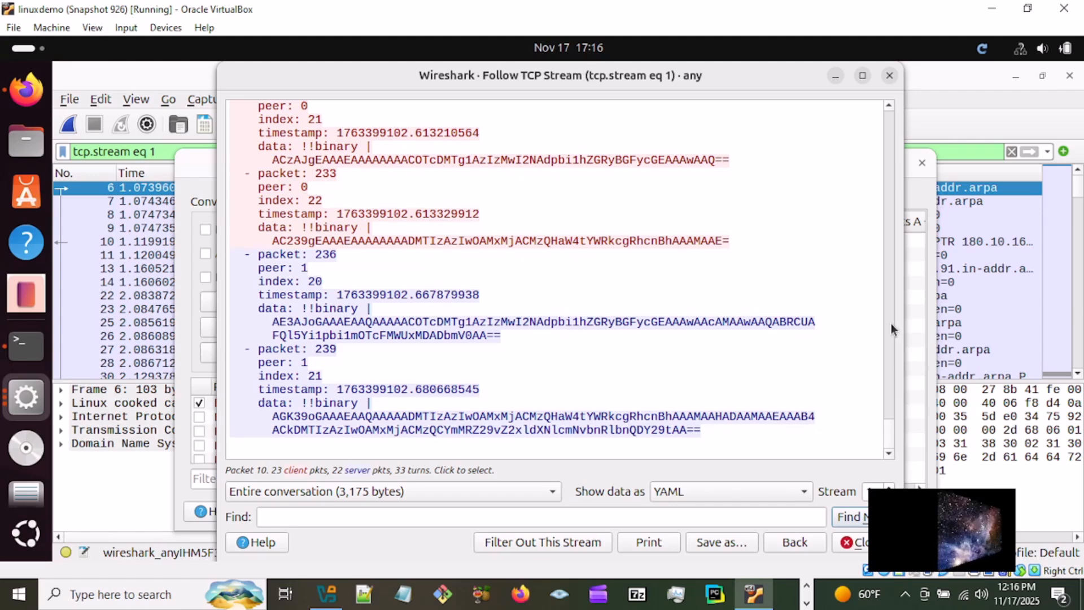
- Review the earlier packets back to the stream's peer details and show the stream data as UTF-8
{"action": "scroll", "coordinate": [890, 327], "scroll_direction": "up", "scroll_amount": 9}
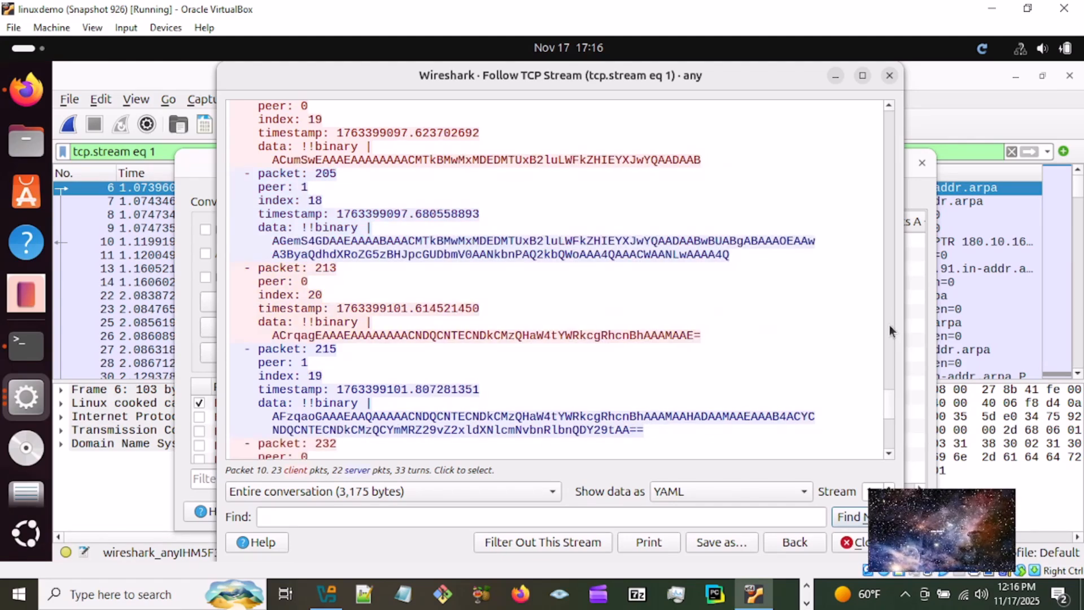
{"action": "scroll", "coordinate": [889, 323], "scroll_direction": "up", "scroll_amount": 15}
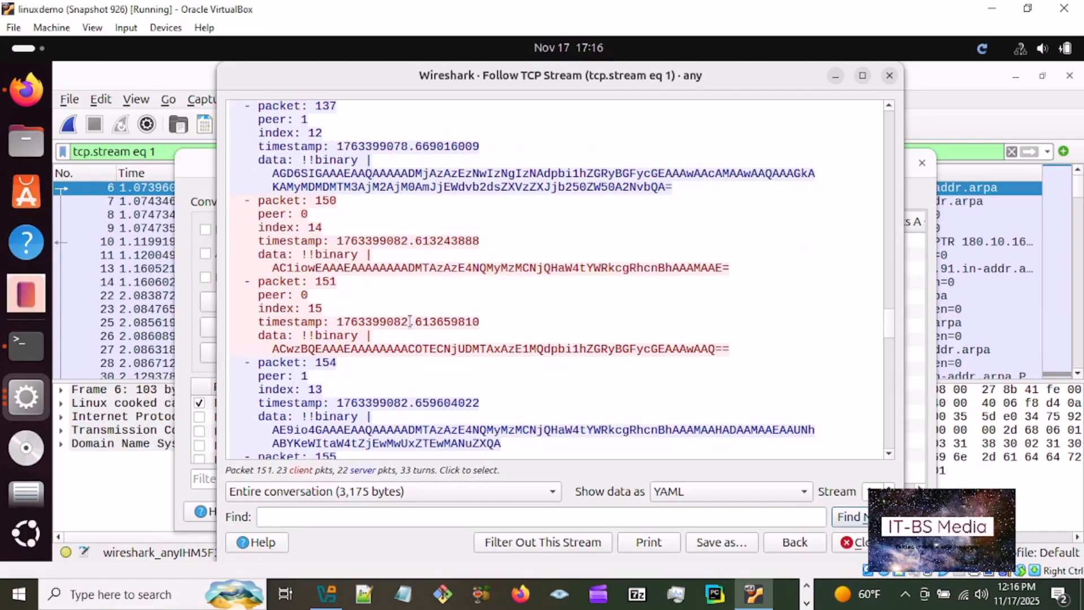
{"action": "scroll", "coordinate": [893, 319], "scroll_direction": "up", "scroll_amount": 9}
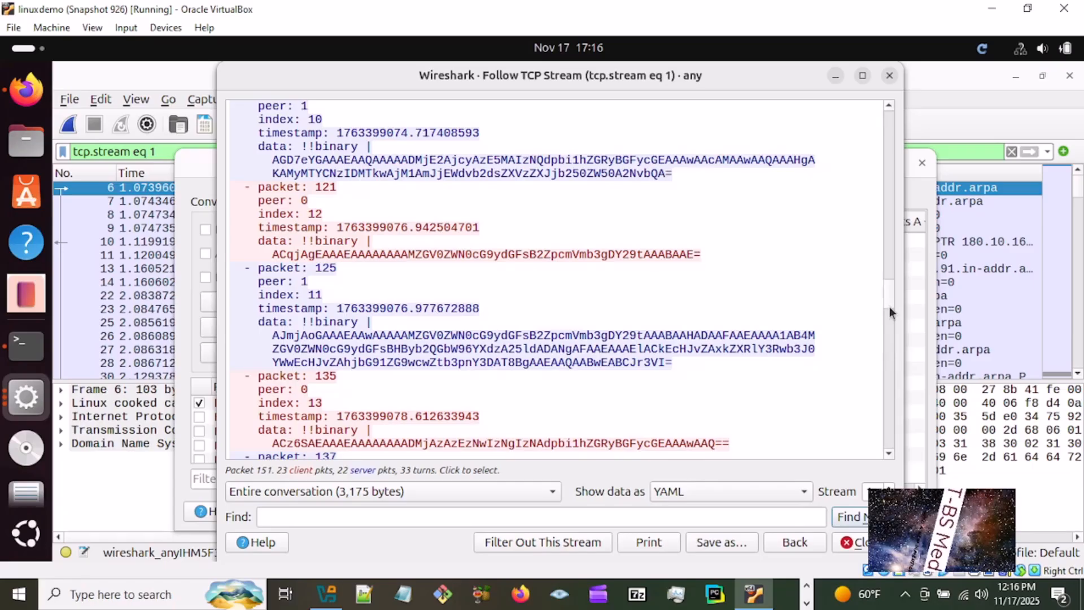
{"action": "scroll", "coordinate": [888, 304], "scroll_direction": "down", "scroll_amount": 4}
{"action": "left_click_drag", "start_coordinate": [887, 307], "coordinate": [869, 39]}
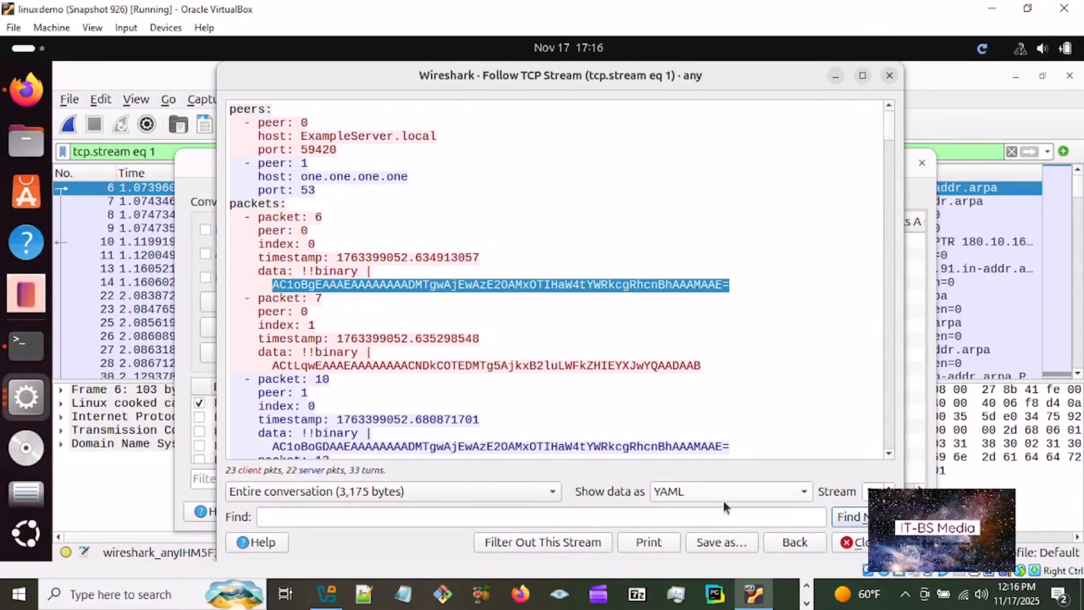
{"action": "left_click", "coordinate": [805, 493]}
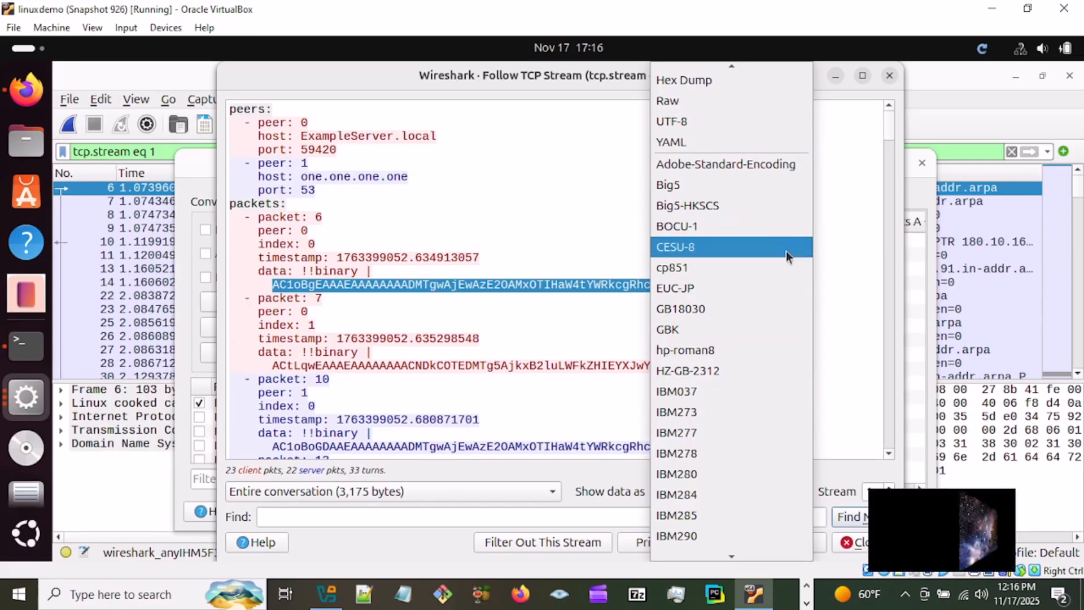
{"action": "mouse_move", "coordinate": [731, 66]}
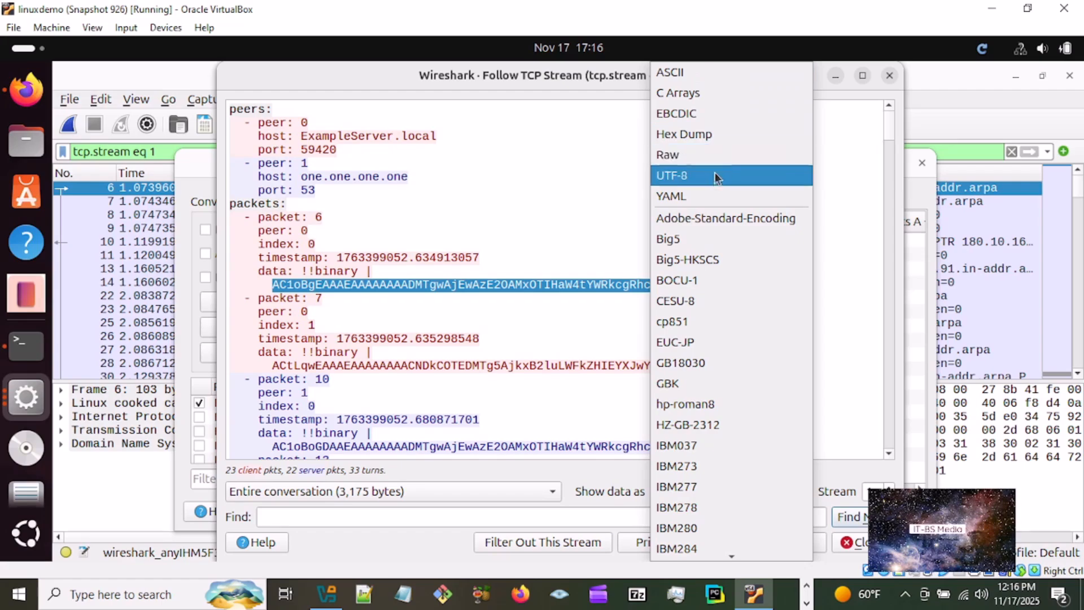
{"action": "left_click", "coordinate": [713, 177]}
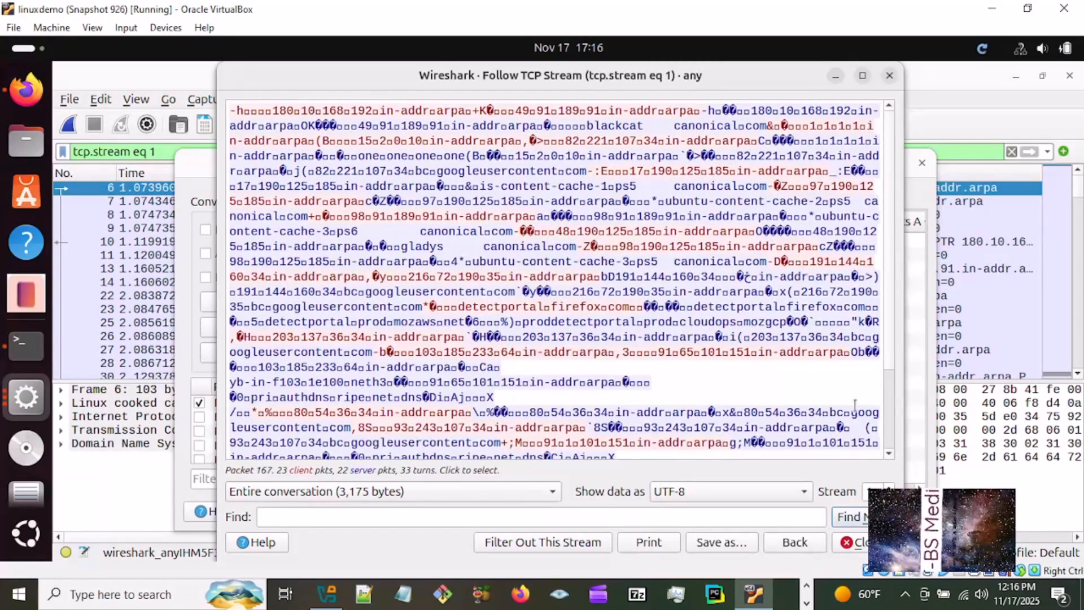
- Show the followed stream's data in the IBM284 encoding and in hp-roman8 to compare them
{"action": "left_click", "coordinate": [807, 492]}
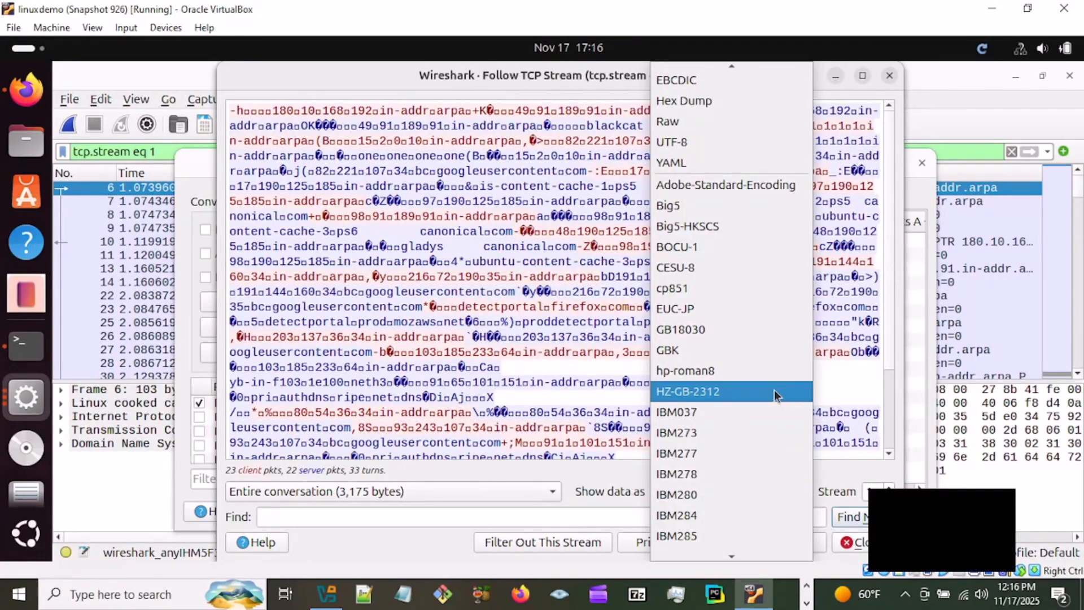
{"action": "left_click", "coordinate": [768, 511]}
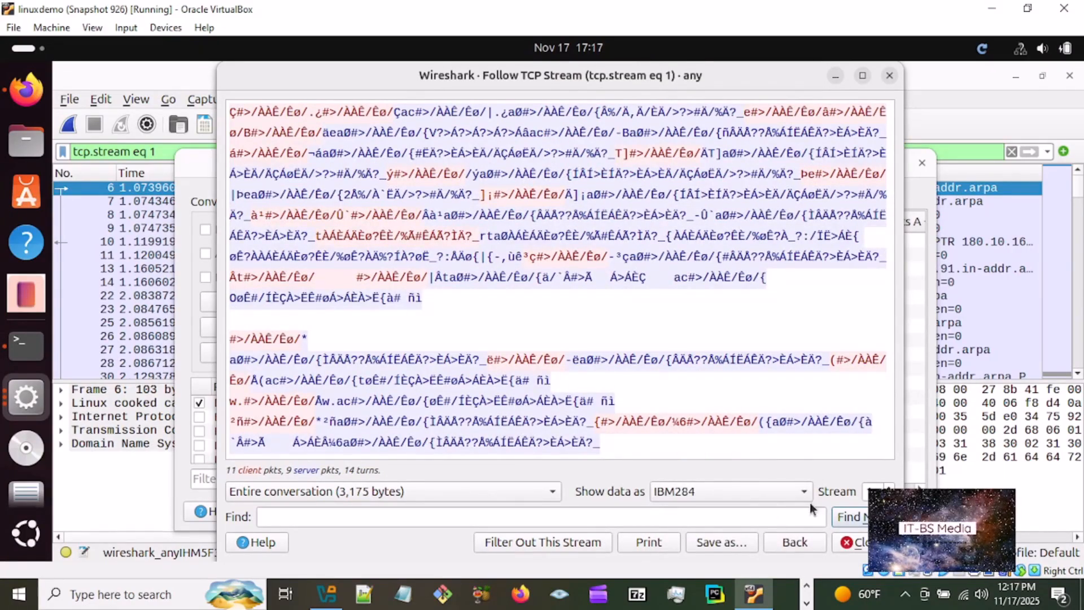
{"action": "left_click", "coordinate": [803, 492]}
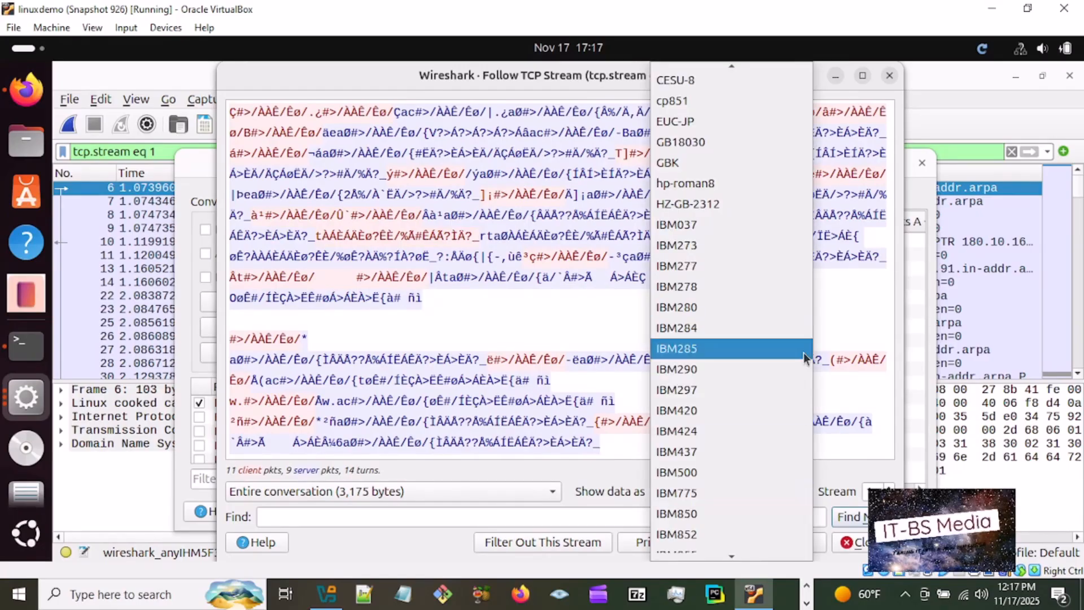
{"action": "left_click", "coordinate": [784, 184]}
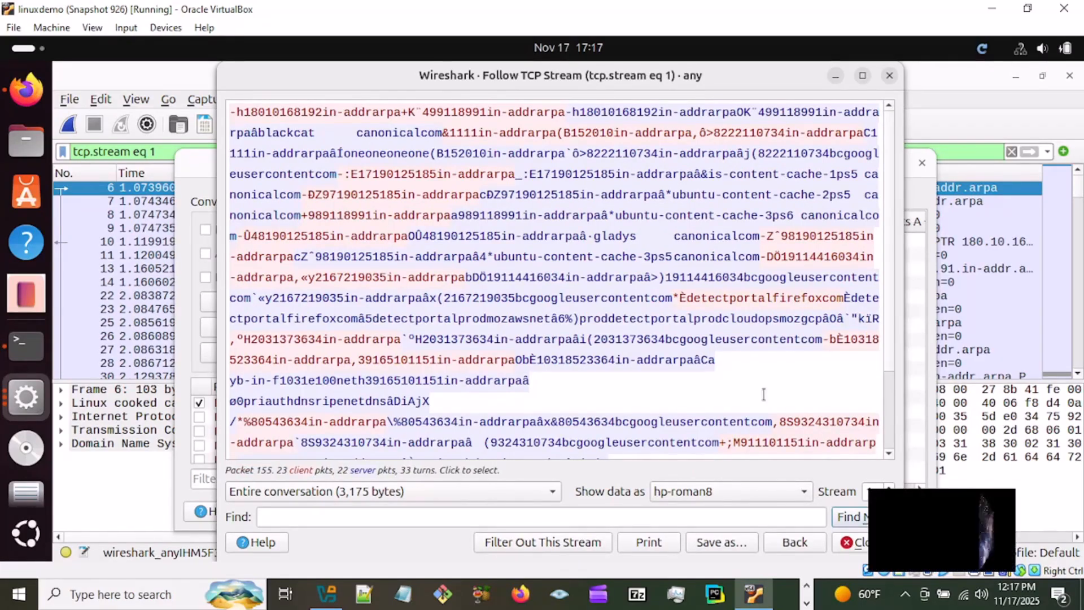
- Show the stream data as UTF-8 again, and look through the remaining encodings to display it as TSCII
{"action": "left_click", "coordinate": [804, 491]}
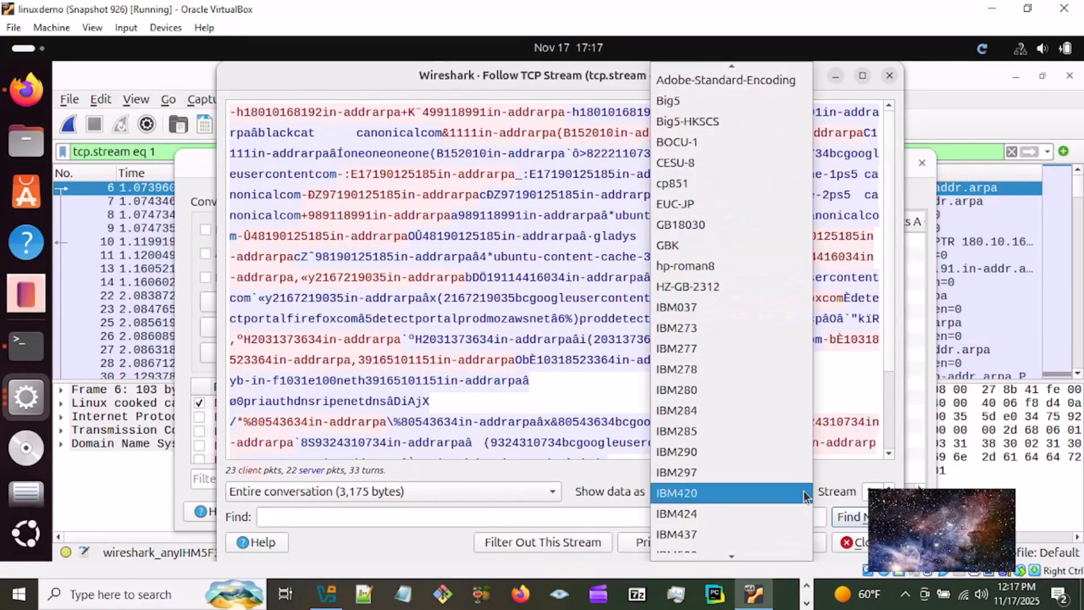
{"action": "mouse_move", "coordinate": [778, 66]}
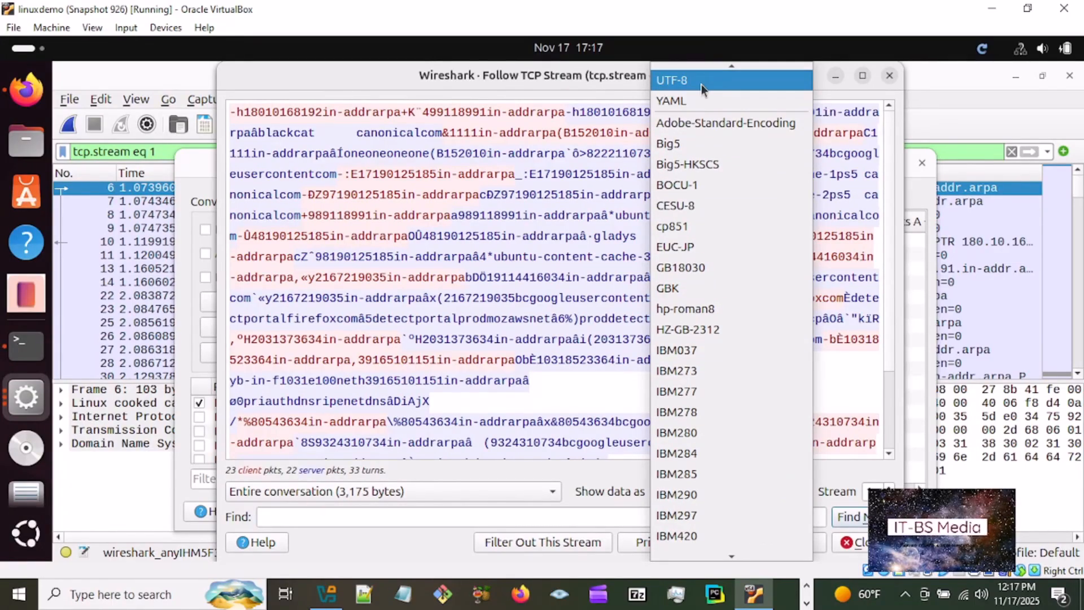
{"action": "left_click", "coordinate": [696, 85]}
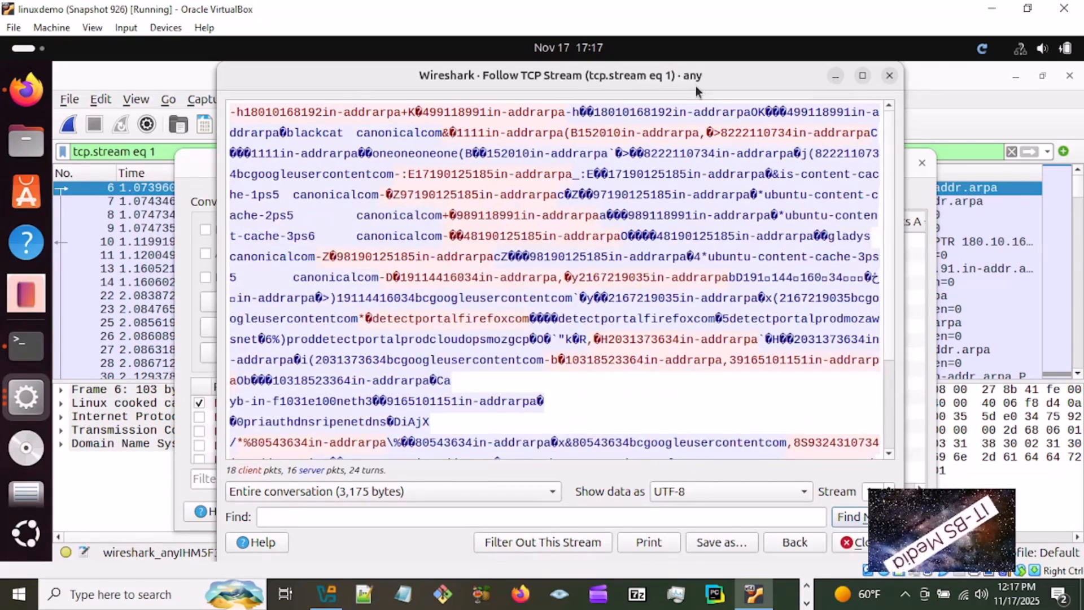
{"action": "left_click", "coordinate": [805, 492]}
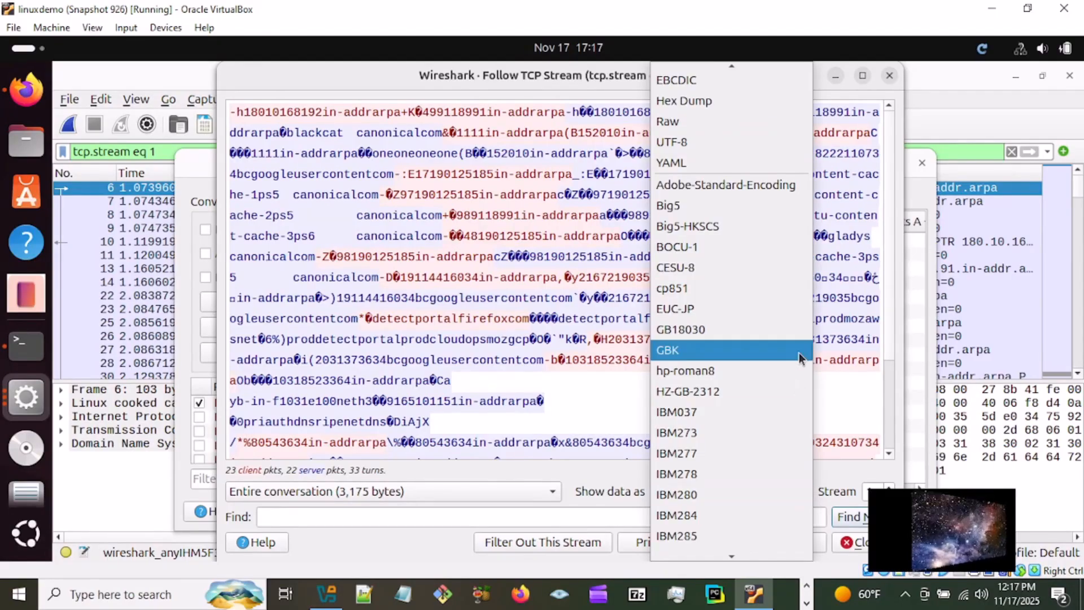
{"action": "mouse_move", "coordinate": [735, 558]}
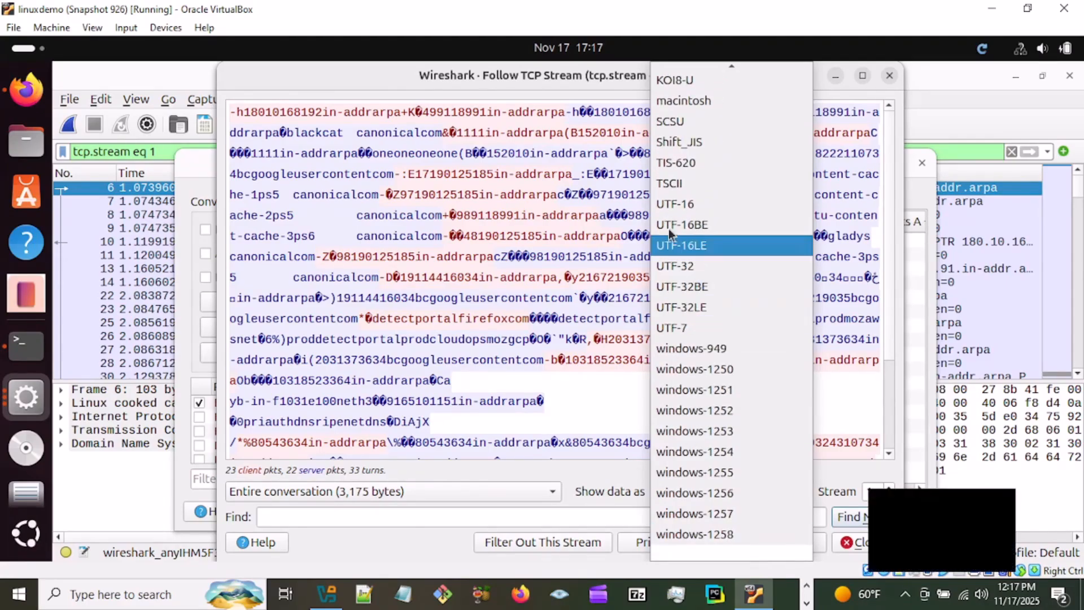
{"action": "left_click", "coordinate": [669, 187]}
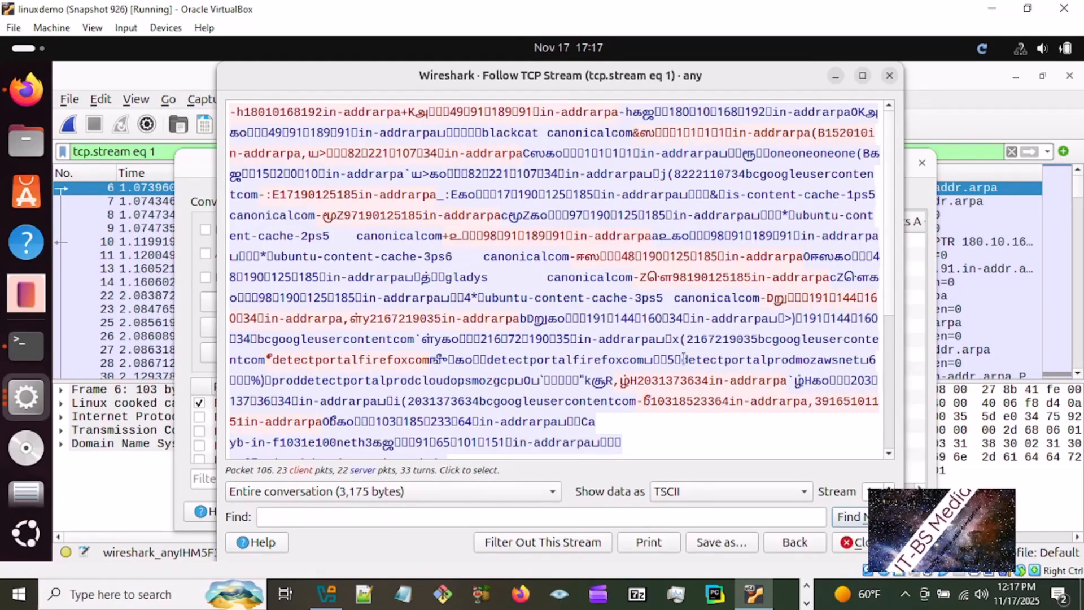
- View the followed stream's data as Raw and set its display format to ASCII
{"action": "left_click", "coordinate": [803, 491]}
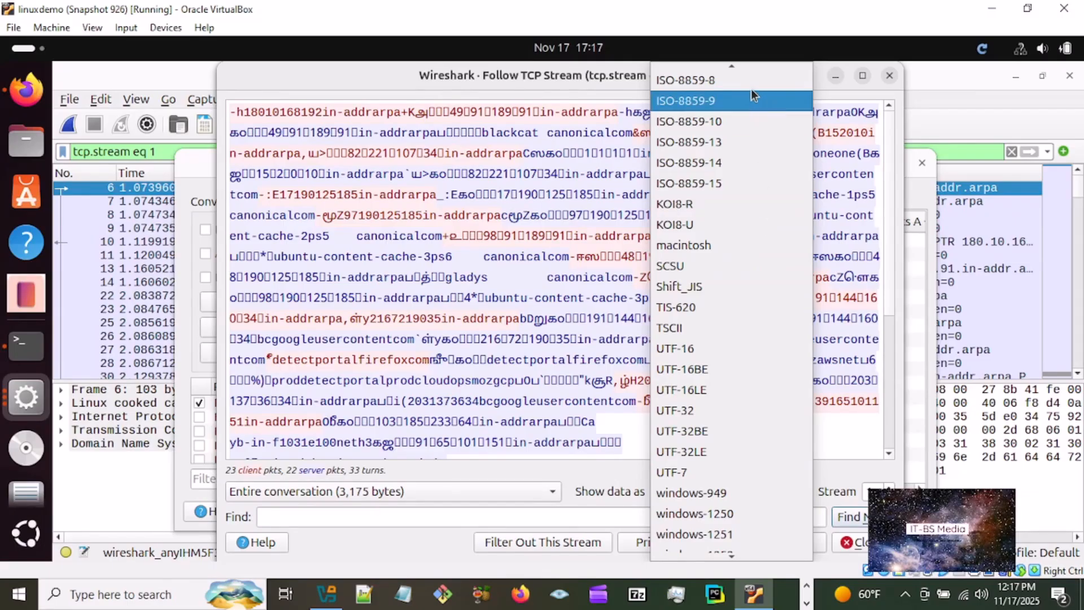
{"action": "mouse_move", "coordinate": [750, 66]}
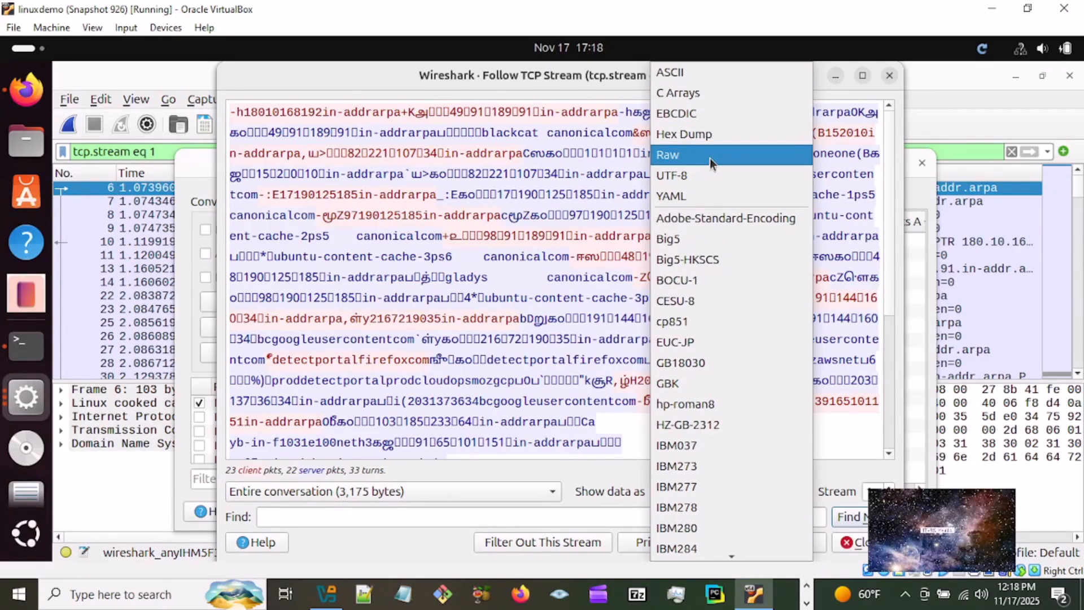
{"action": "left_click", "coordinate": [710, 158]}
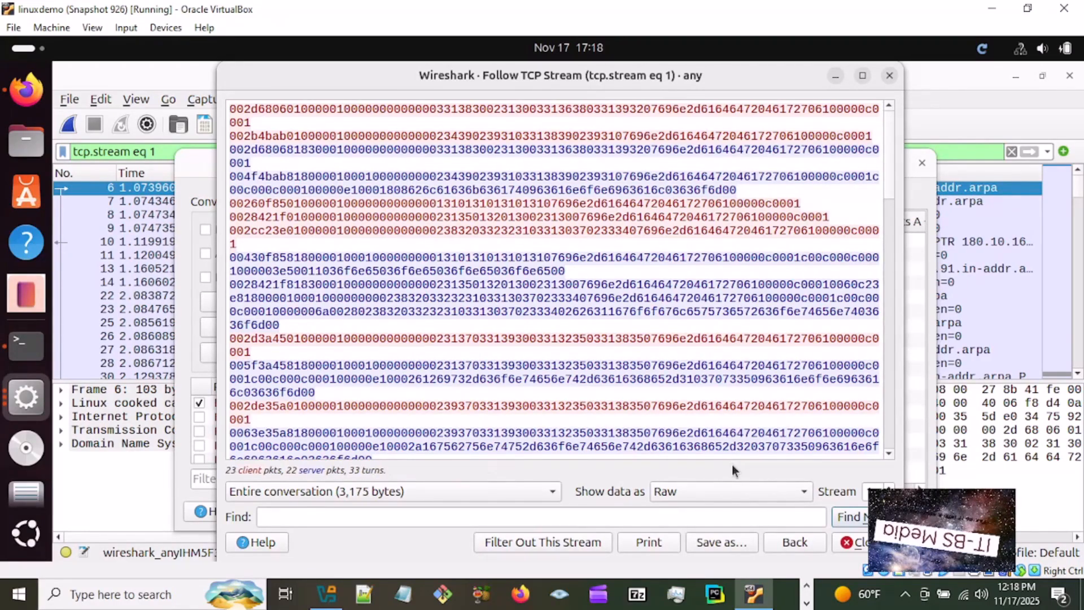
{"action": "left_click", "coordinate": [803, 492]}
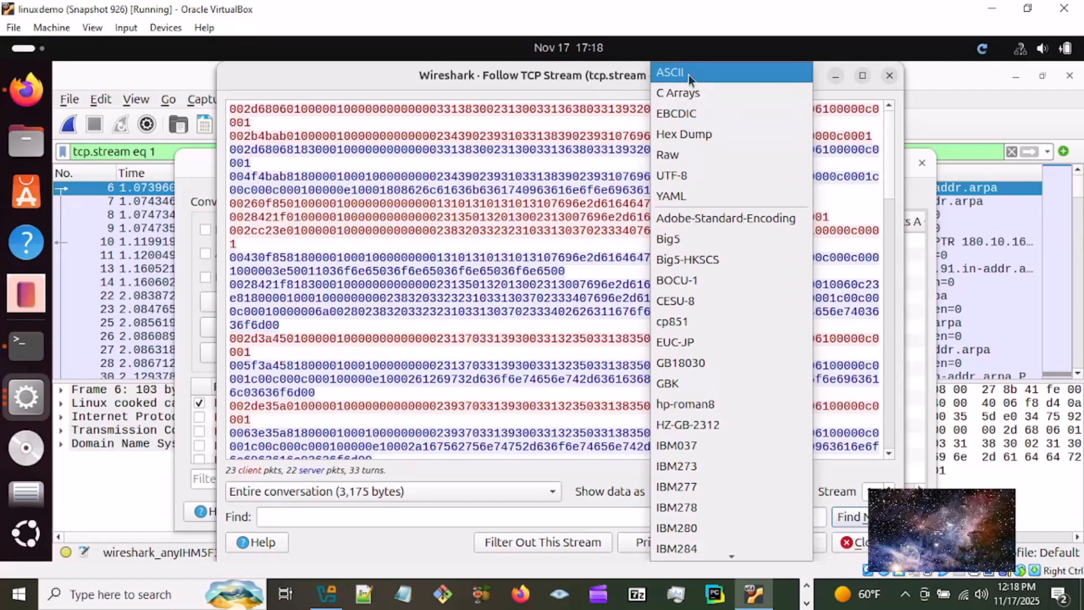
{"action": "left_click", "coordinate": [692, 72]}
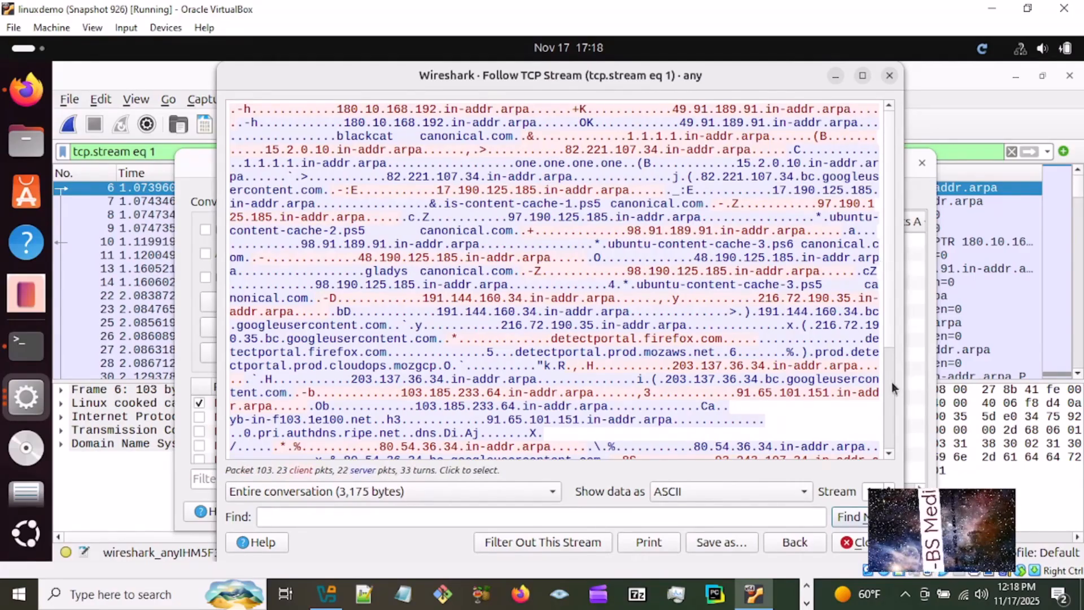
- Read the rest of the followed TCP stream's ASCII data down to its end, and close the stream window
{"action": "scroll", "coordinate": [890, 452], "scroll_direction": "down", "scroll_amount": 3}
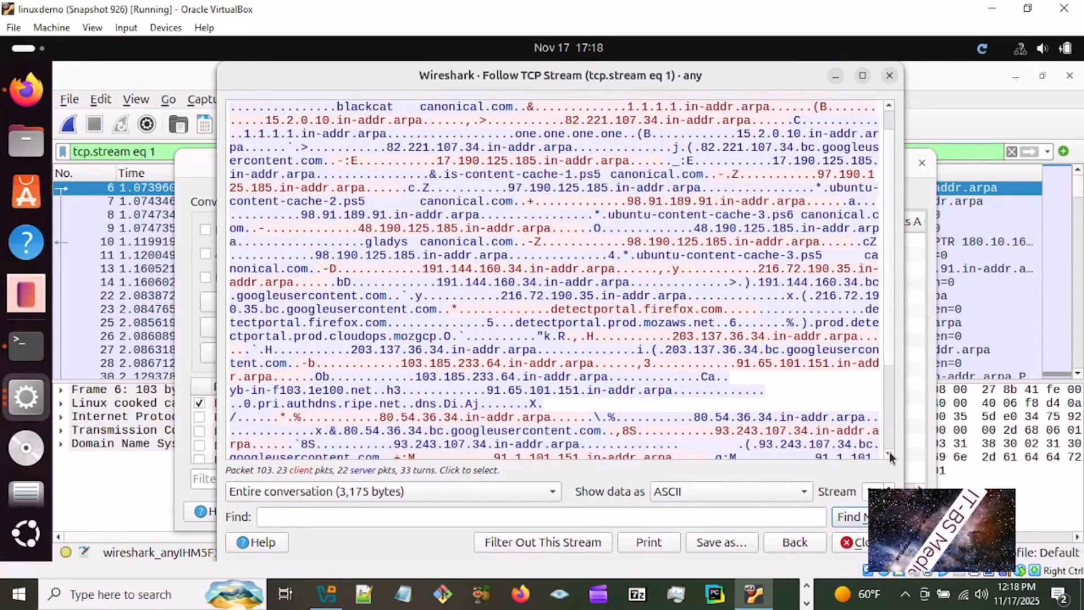
{"action": "left_click", "coordinate": [890, 455]}
{"action": "left_click", "coordinate": [890, 455]}
{"action": "left_click", "coordinate": [890, 454]}
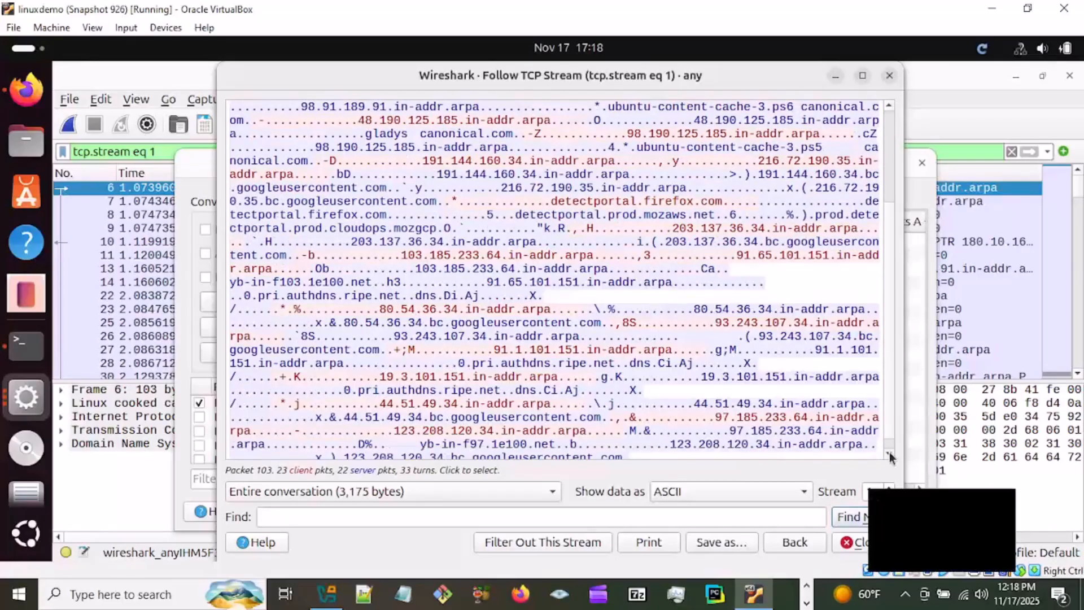
{"action": "left_click", "coordinate": [890, 454]}
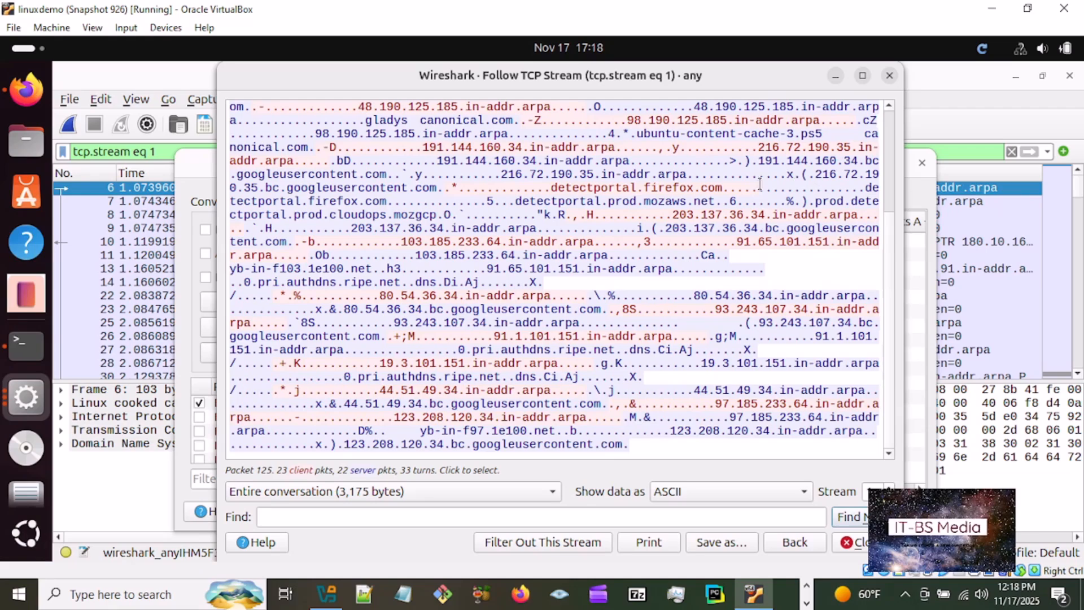
{"action": "left_click", "coordinate": [890, 76]}
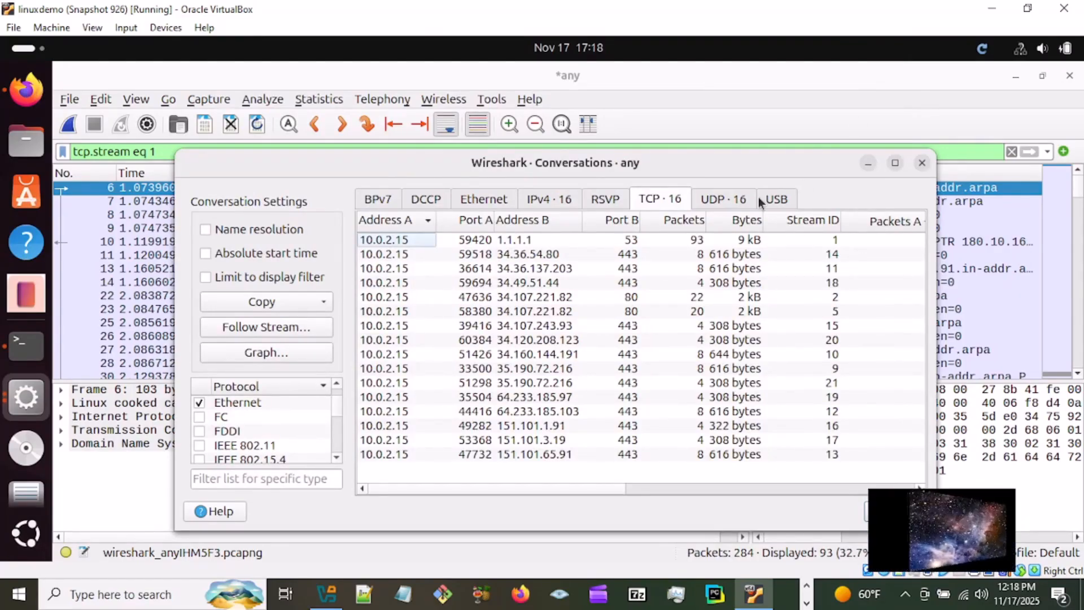
- Follow the stream of the UDP conversation on port 35959, and minimize the Follow UDP Stream and Conversations windows to reveal the packets
{"action": "left_click", "coordinate": [728, 199]}
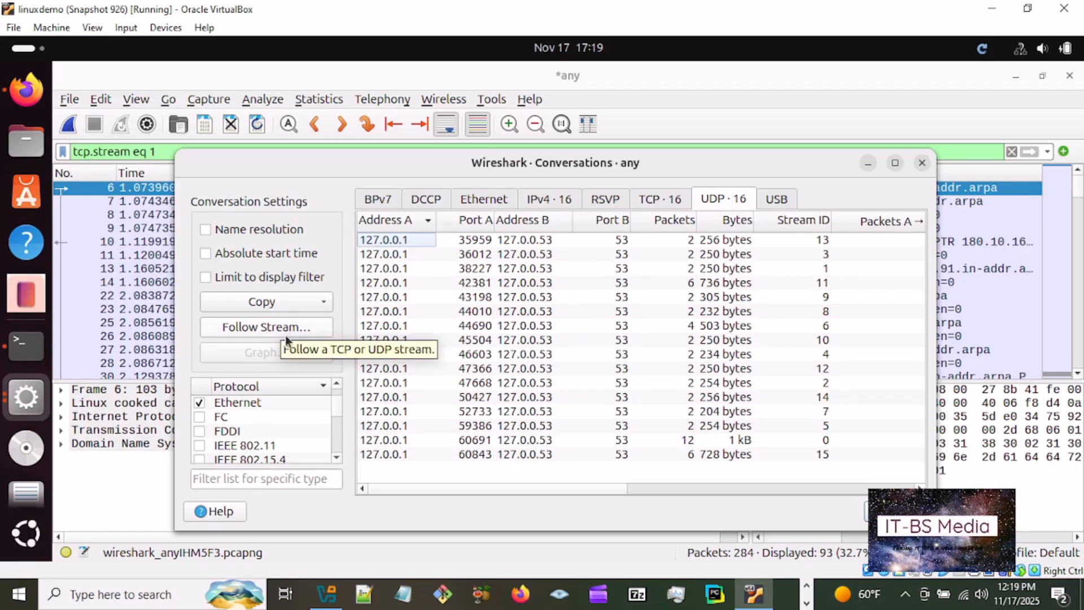
{"action": "left_click", "coordinate": [266, 327]}
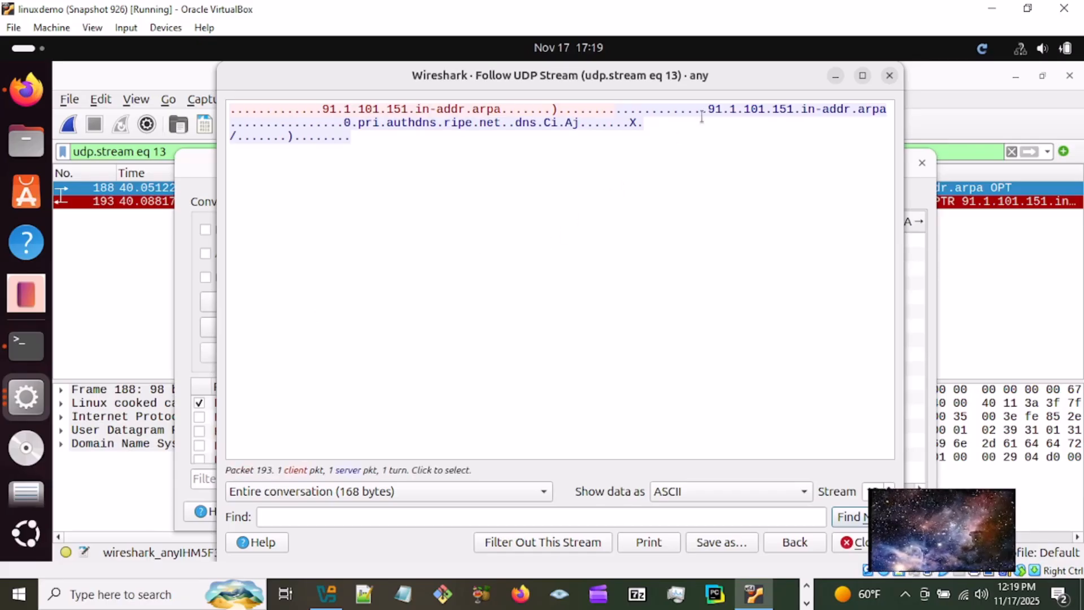
{"action": "left_click_drag", "start_coordinate": [768, 73], "coordinate": [778, 229]}
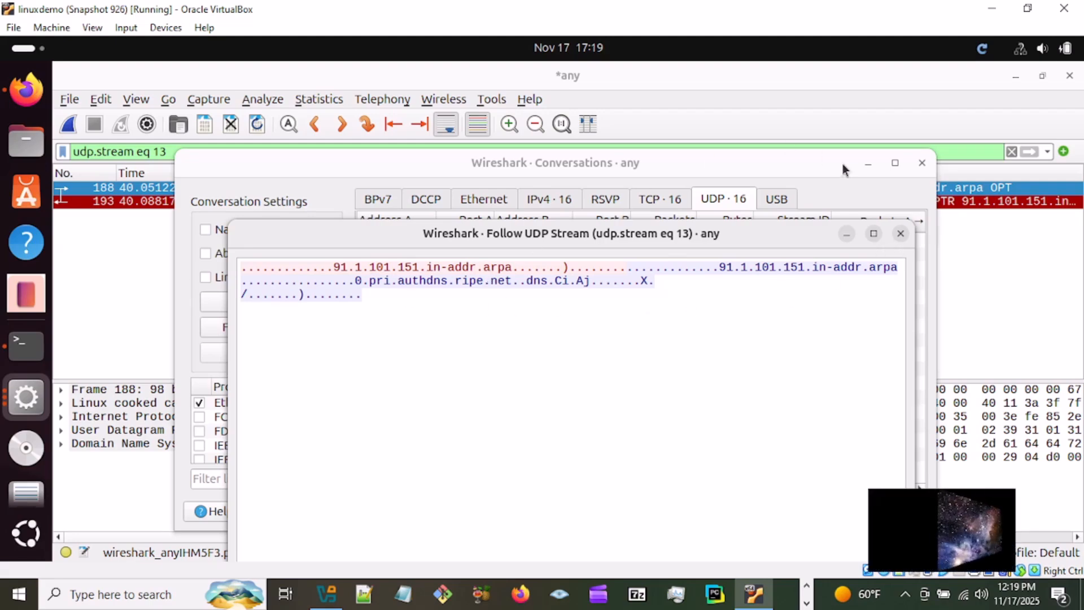
{"action": "left_click", "coordinate": [869, 164]}
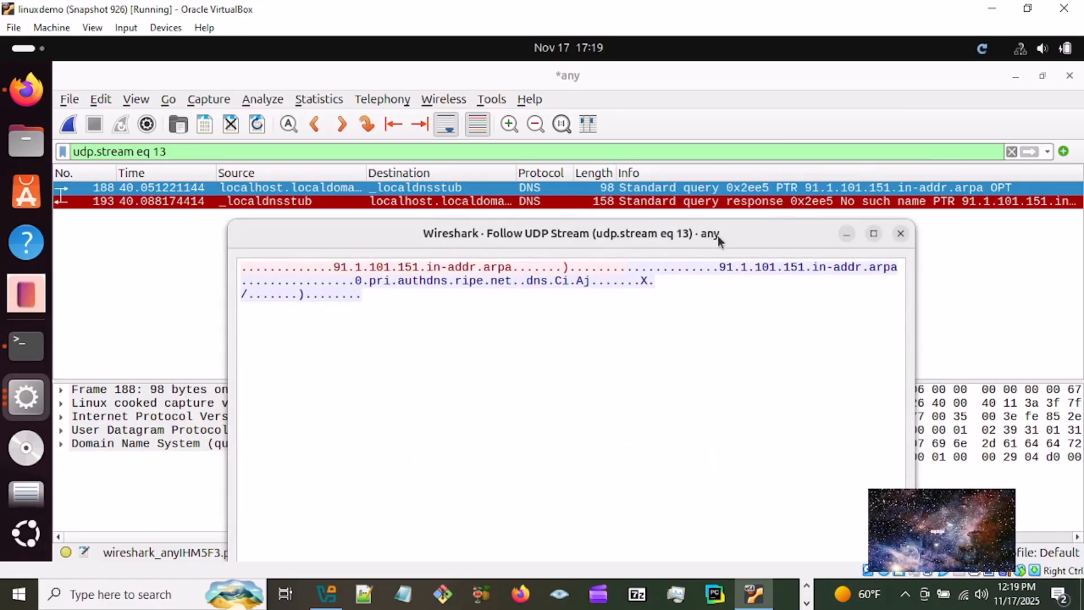
{"action": "left_click", "coordinate": [846, 235]}
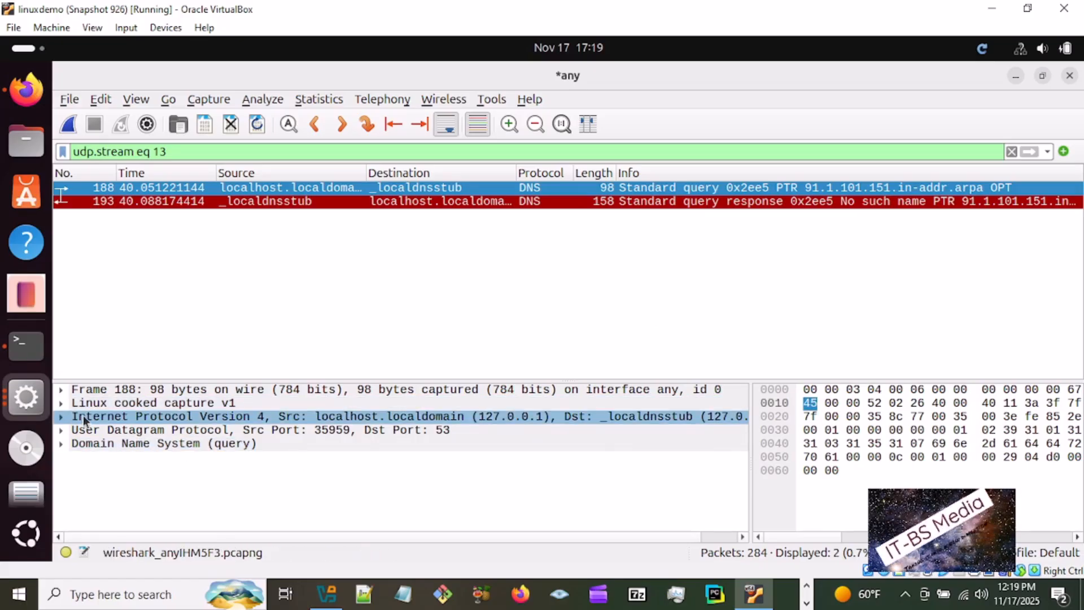
- Examine the frame details of packets 188 and 193, and collapse them again
{"action": "left_click", "coordinate": [63, 390]}
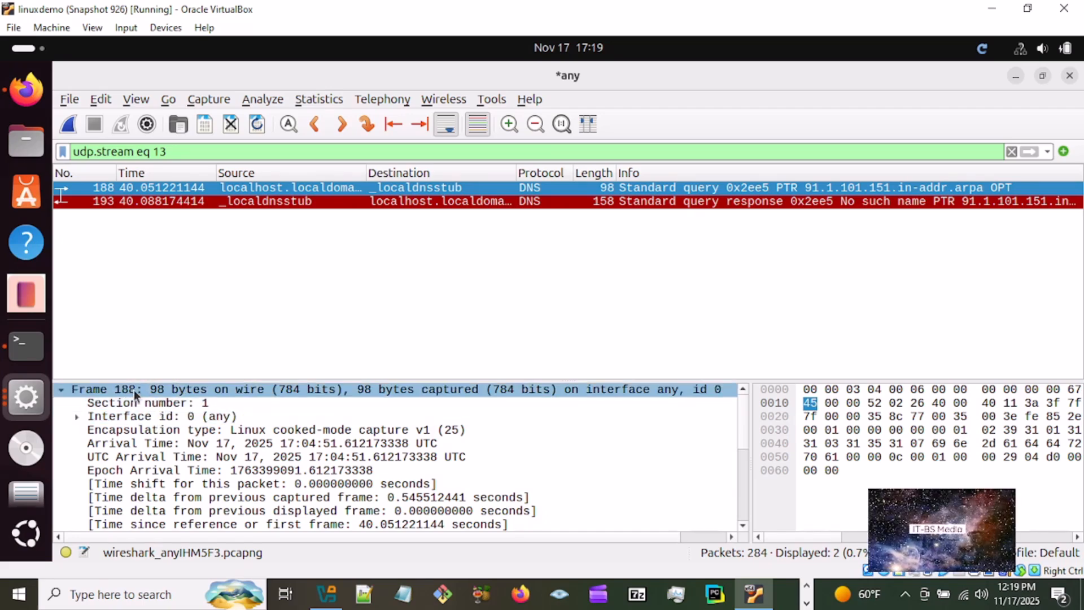
{"action": "left_click", "coordinate": [102, 202]}
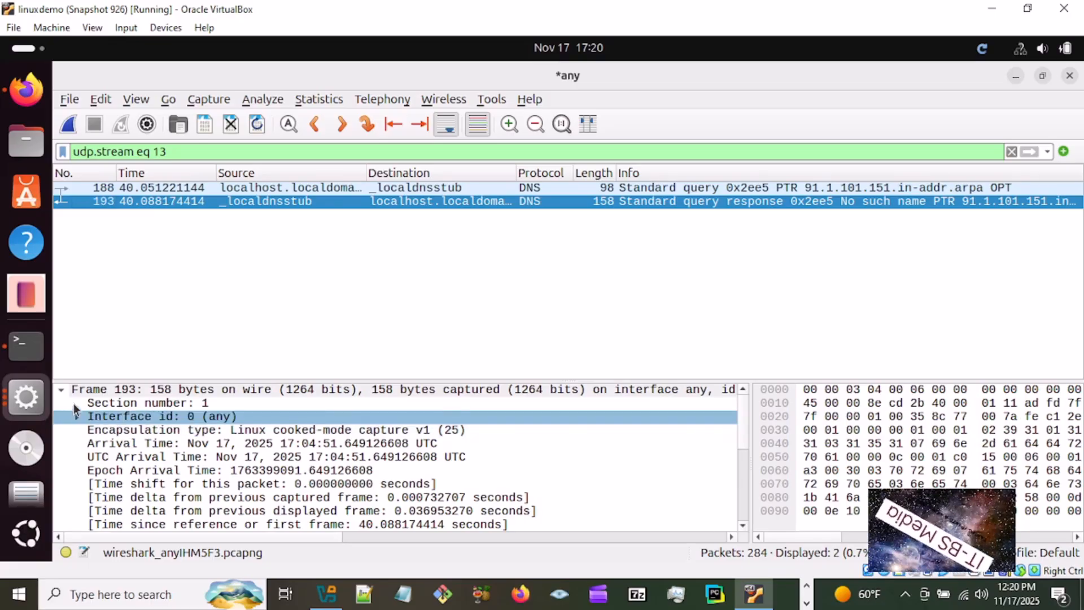
{"action": "left_click", "coordinate": [62, 391]}
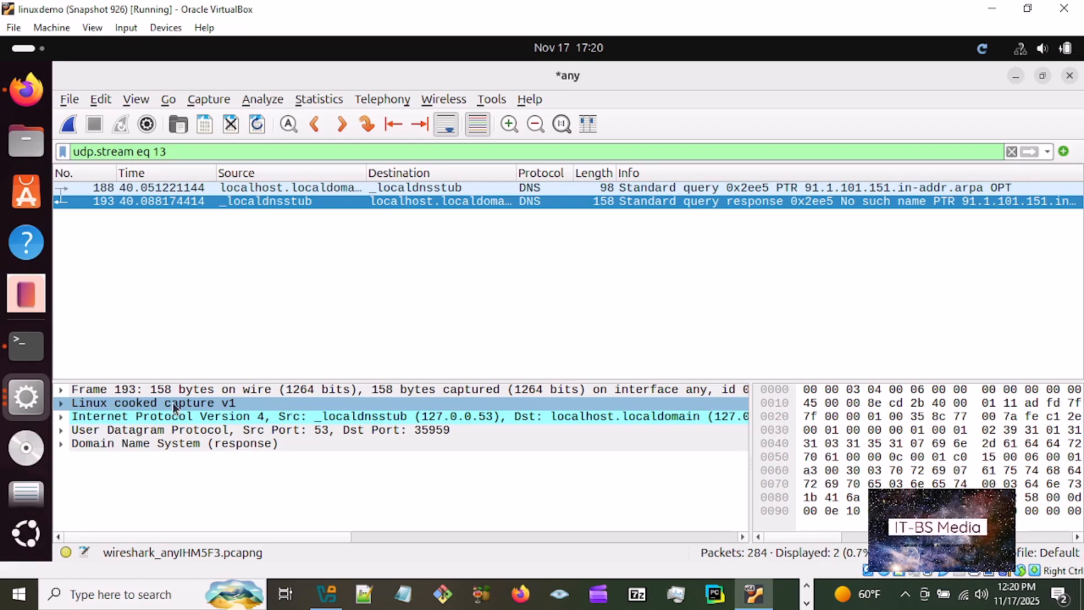
- Select the Internet Protocol, User Datagram Protocol and Domain Name System layers of packet 193 one by one
{"action": "left_click", "coordinate": [111, 418]}
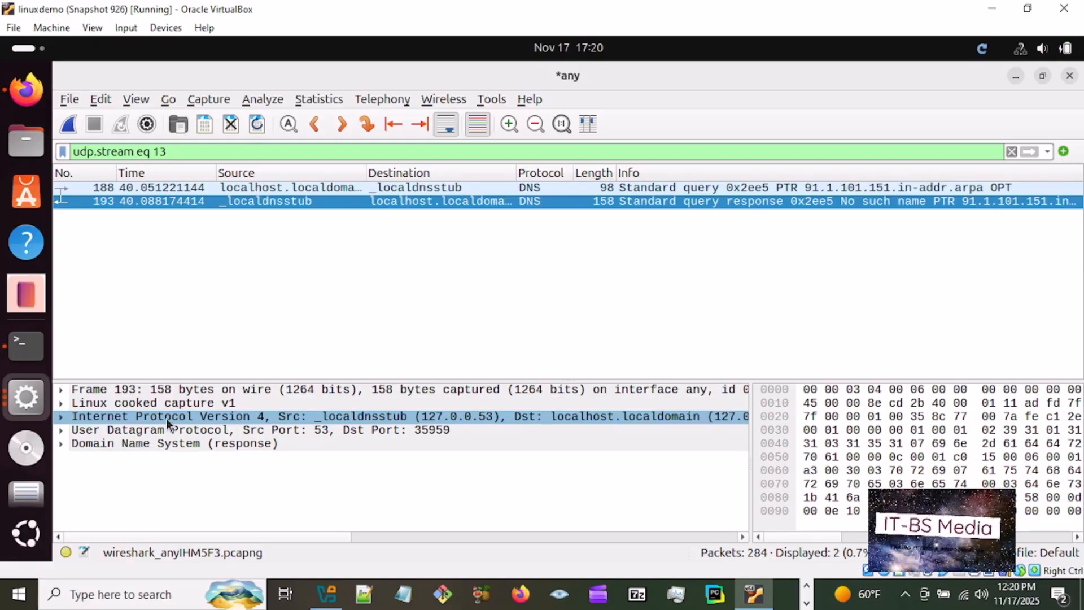
{"action": "left_click", "coordinate": [139, 432]}
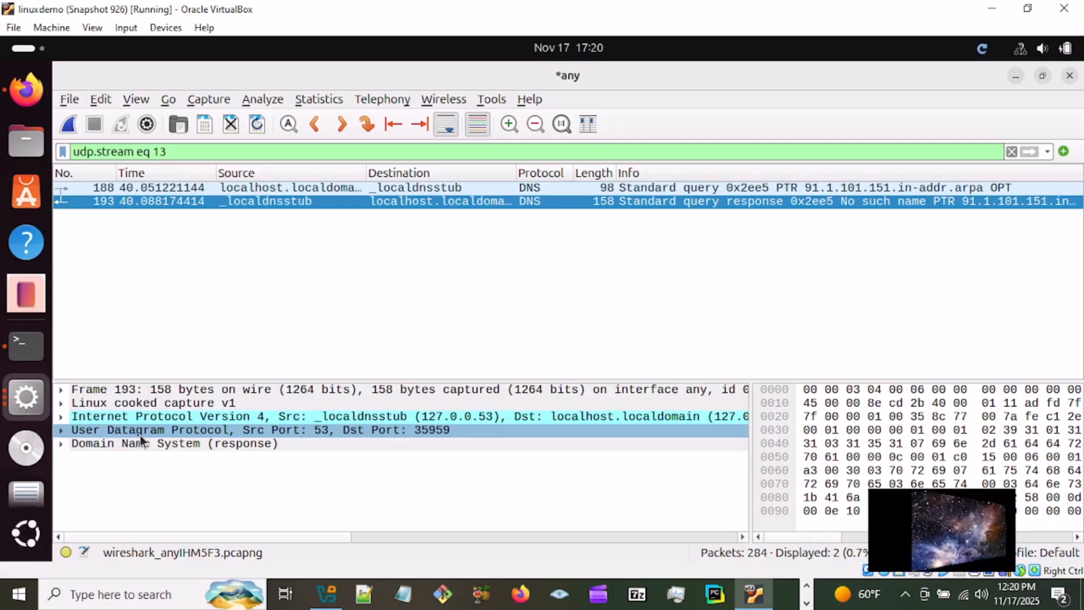
{"action": "left_click", "coordinate": [171, 416]}
{"action": "left_click", "coordinate": [140, 444]}
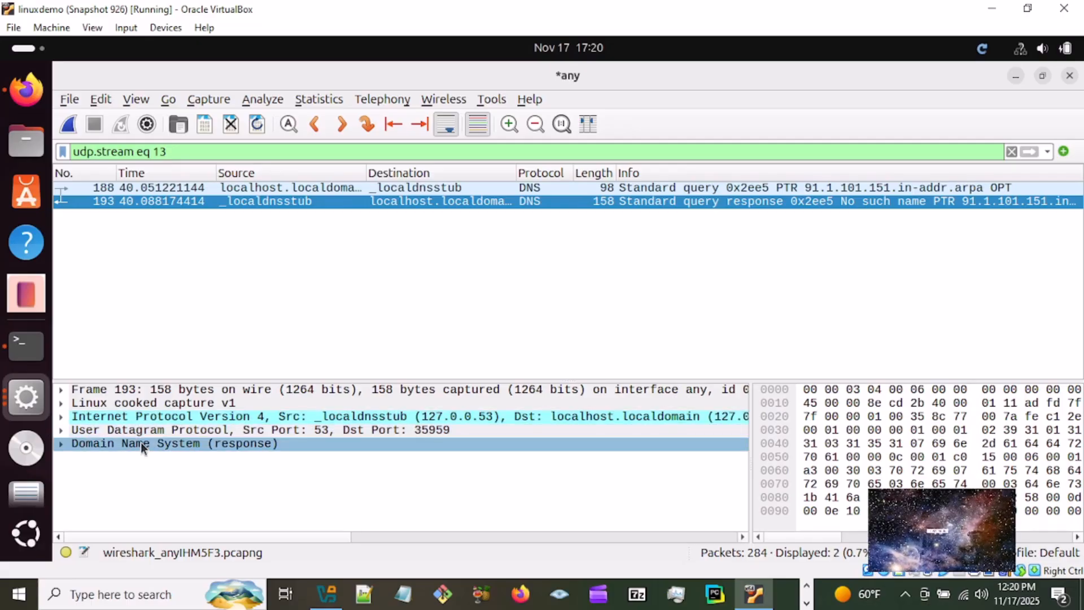
- Expand the Domain Name System response of packet 193 and examine its fields, selecting the Request In reference
{"action": "left_click", "coordinate": [61, 444]}
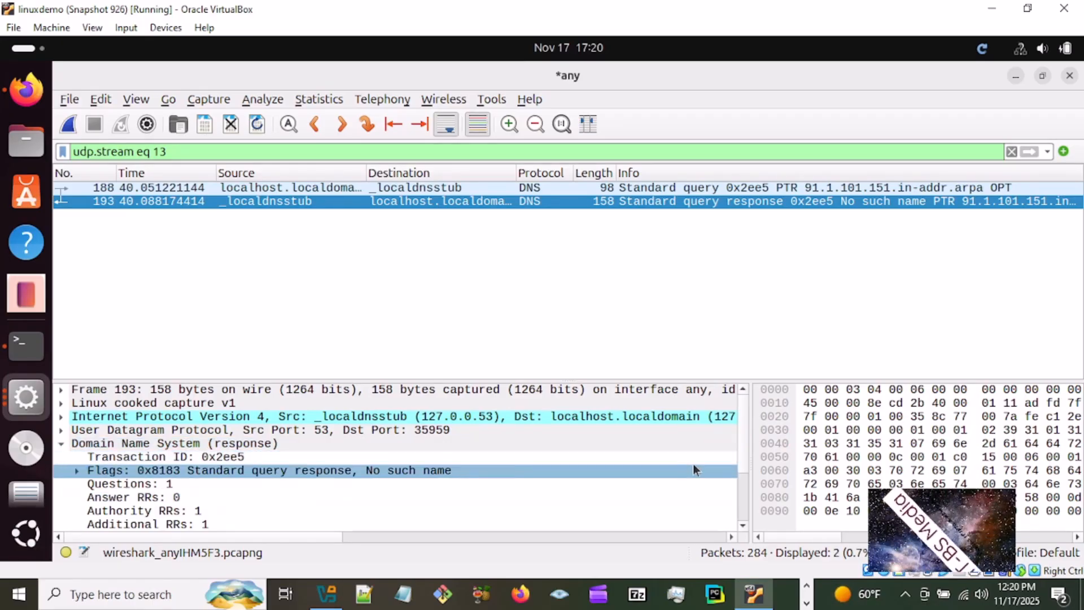
{"action": "left_click", "coordinate": [744, 525]}
{"action": "left_click", "coordinate": [743, 525]}
{"action": "left_click", "coordinate": [743, 525]}
{"action": "left_click", "coordinate": [744, 525]}
{"action": "left_click", "coordinate": [744, 526]}
{"action": "left_click", "coordinate": [743, 525]}
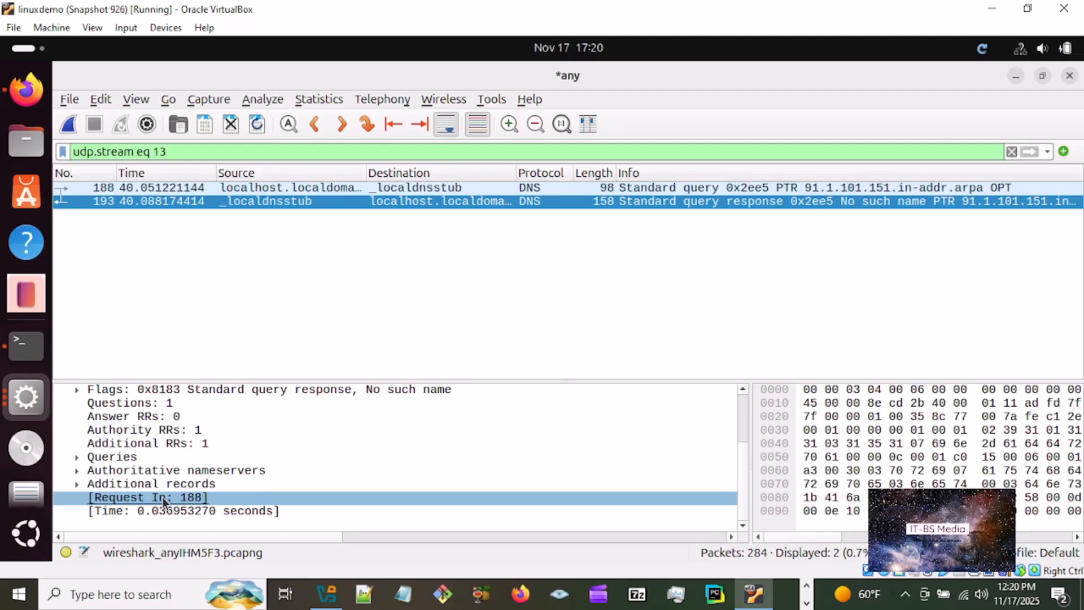
{"action": "left_click", "coordinate": [131, 500]}
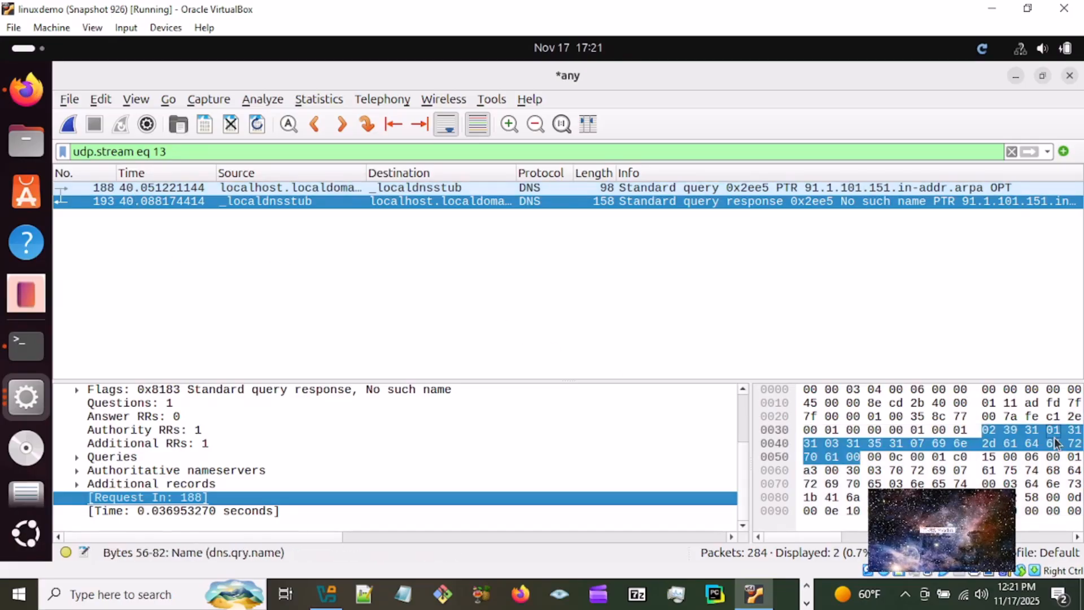
{"action": "scroll", "coordinate": [737, 435], "scroll_direction": "up", "scroll_amount": 2}
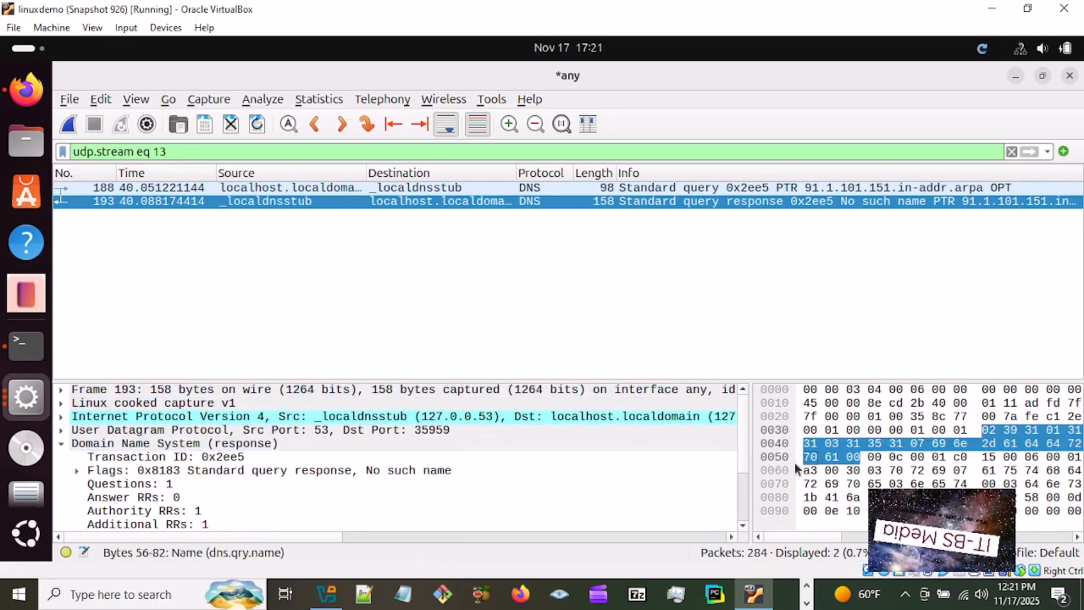
{"action": "scroll", "coordinate": [739, 453], "scroll_direction": "down", "scroll_amount": 2}
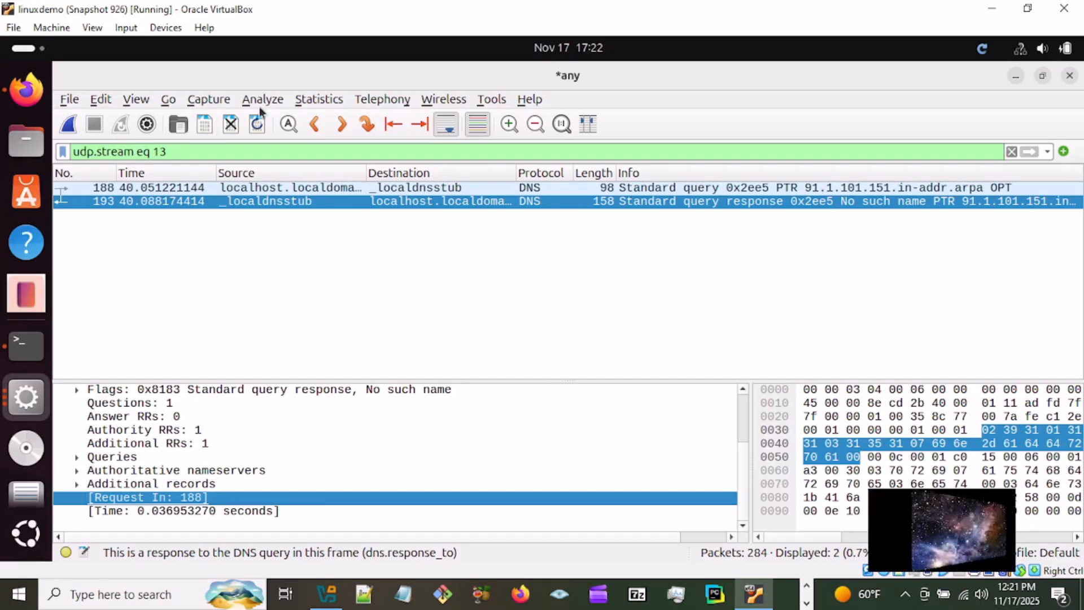
- Open the capture file properties and skim the hardware and interface details
{"action": "left_click", "coordinate": [333, 102]}
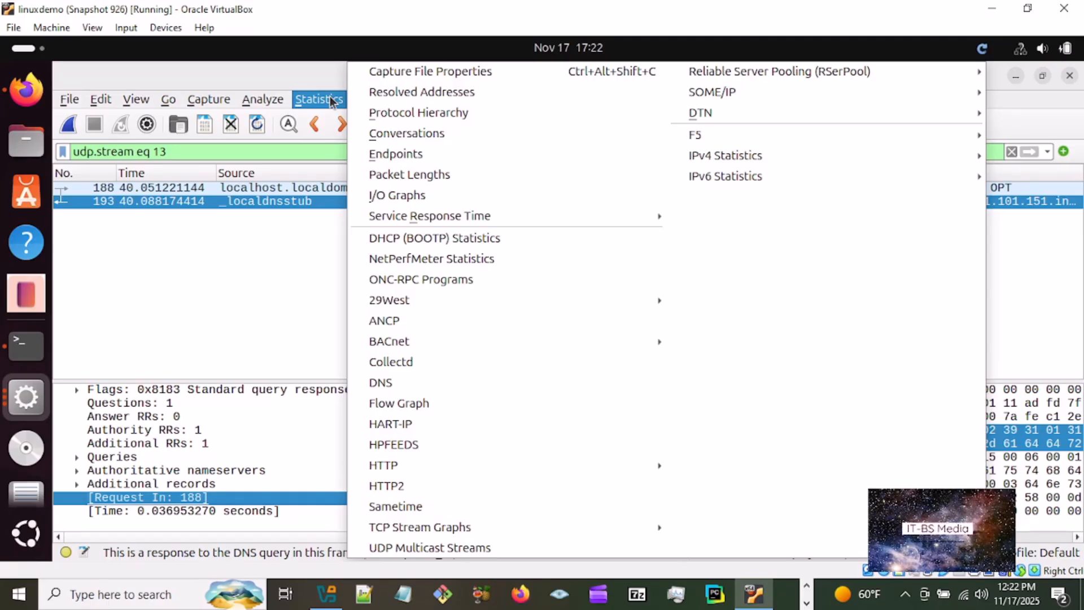
{"action": "left_click", "coordinate": [417, 72]}
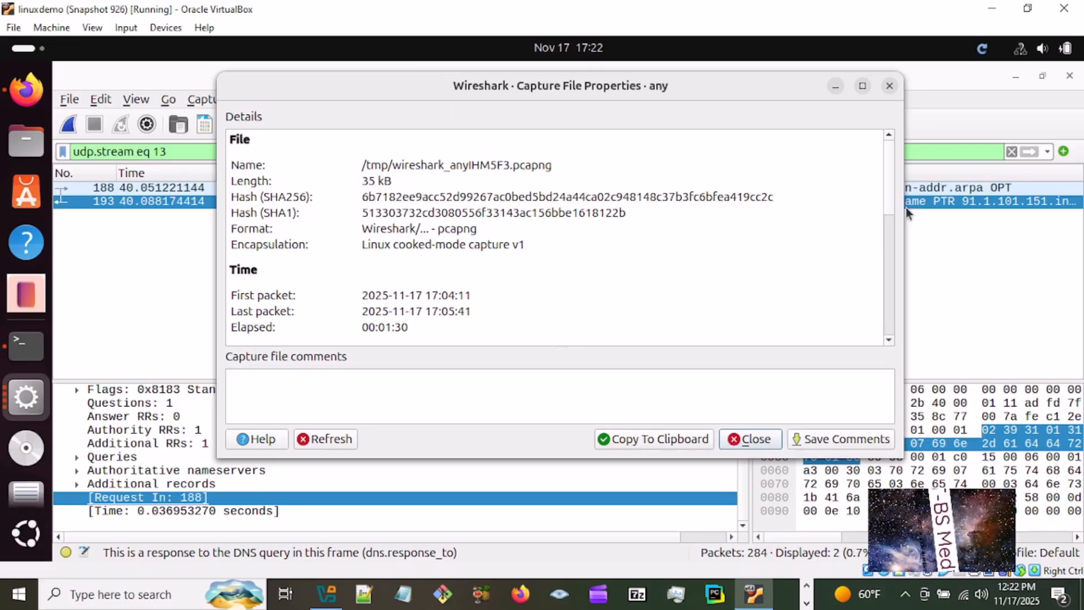
{"action": "scroll", "coordinate": [893, 253], "scroll_direction": "down", "scroll_amount": 5}
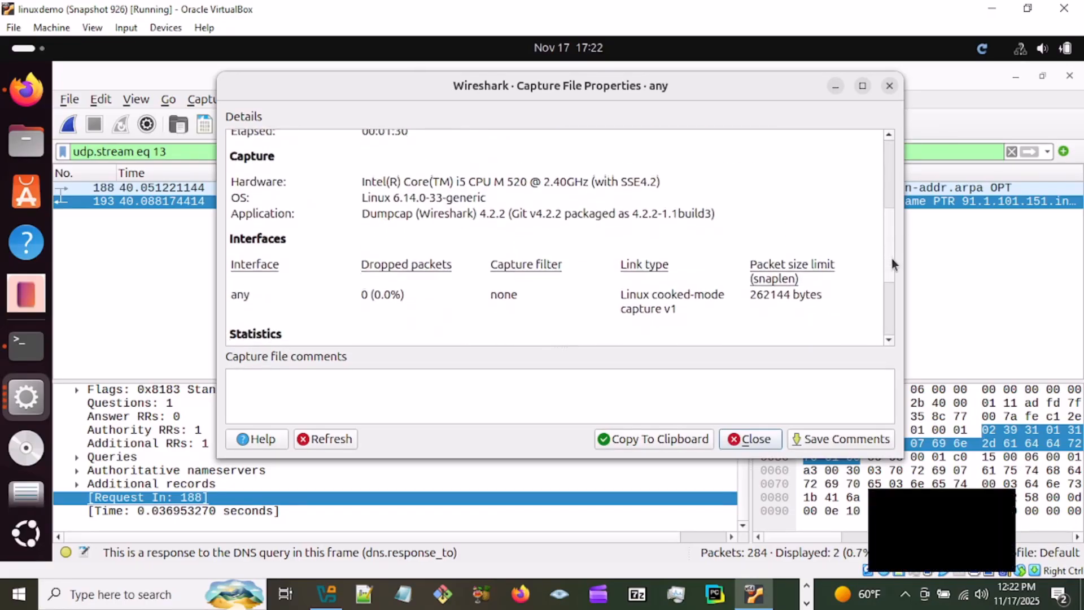
{"action": "left_click_drag", "start_coordinate": [892, 263], "coordinate": [881, 169]}
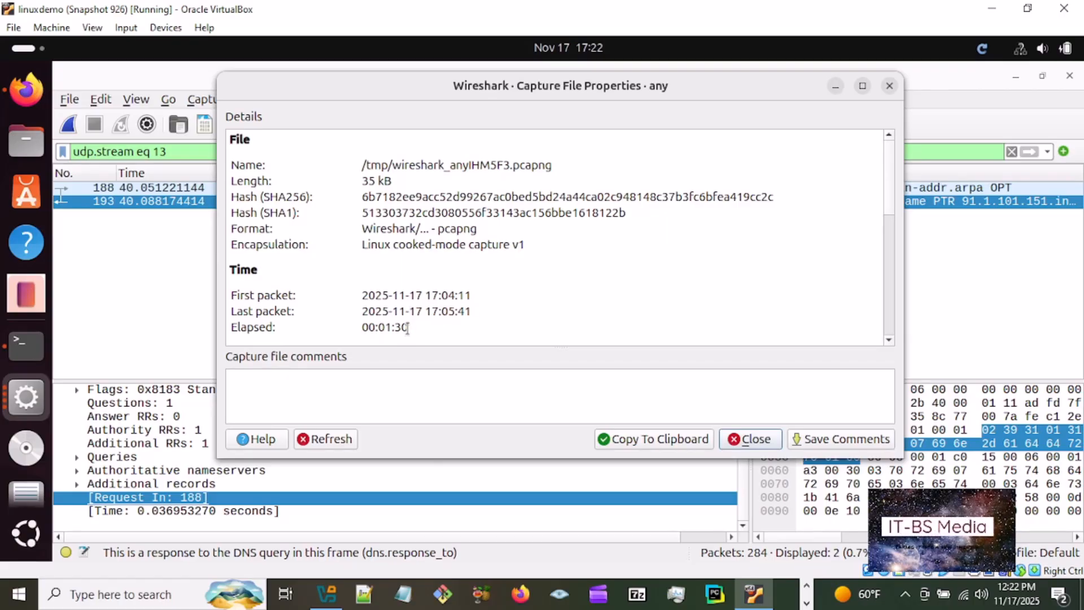
- Read the capture file properties from the file details through to the packet statistics, and close them
{"action": "left_click", "coordinate": [889, 341]}
{"action": "left_click", "coordinate": [890, 340]}
{"action": "left_click", "coordinate": [890, 341]}
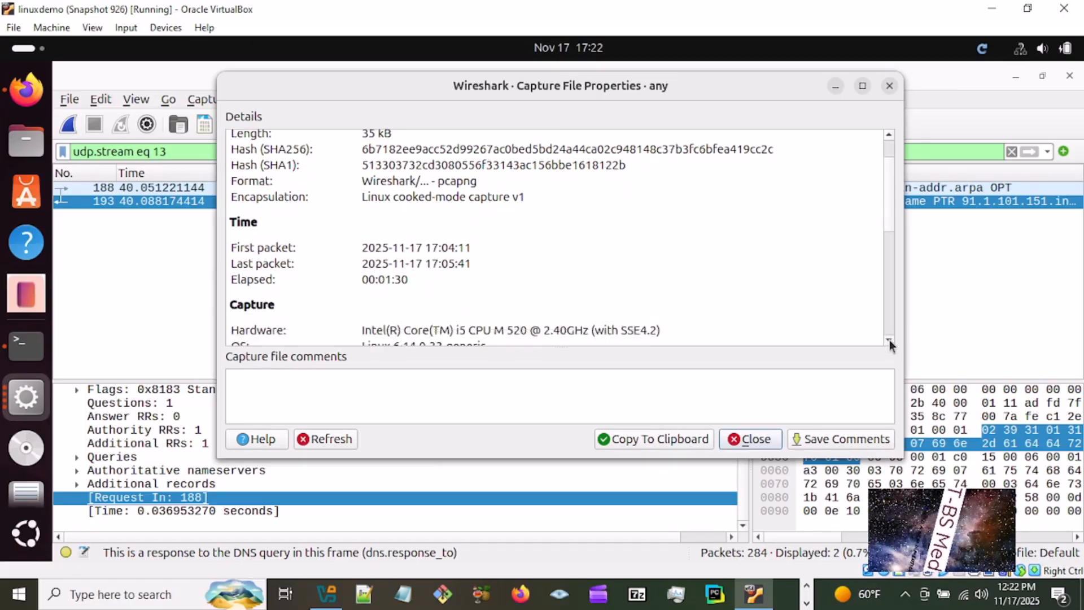
{"action": "left_click", "coordinate": [890, 341]}
{"action": "left_click", "coordinate": [890, 340]}
{"action": "left_click", "coordinate": [890, 341]}
{"action": "left_click", "coordinate": [890, 341]}
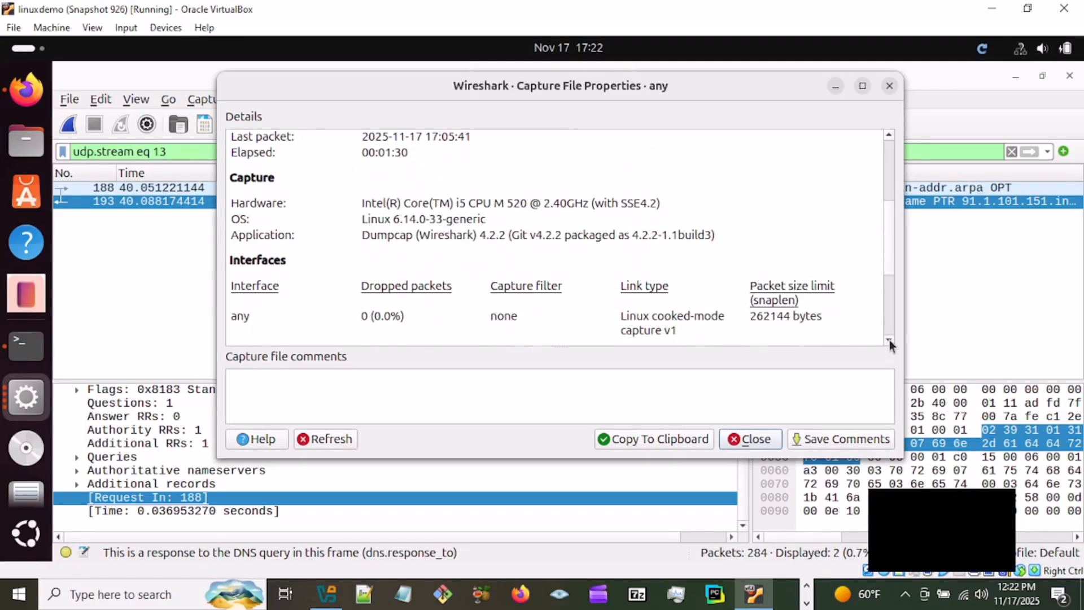
{"action": "left_click", "coordinate": [890, 340]}
{"action": "left_click", "coordinate": [890, 341]}
{"action": "left_click", "coordinate": [889, 340]}
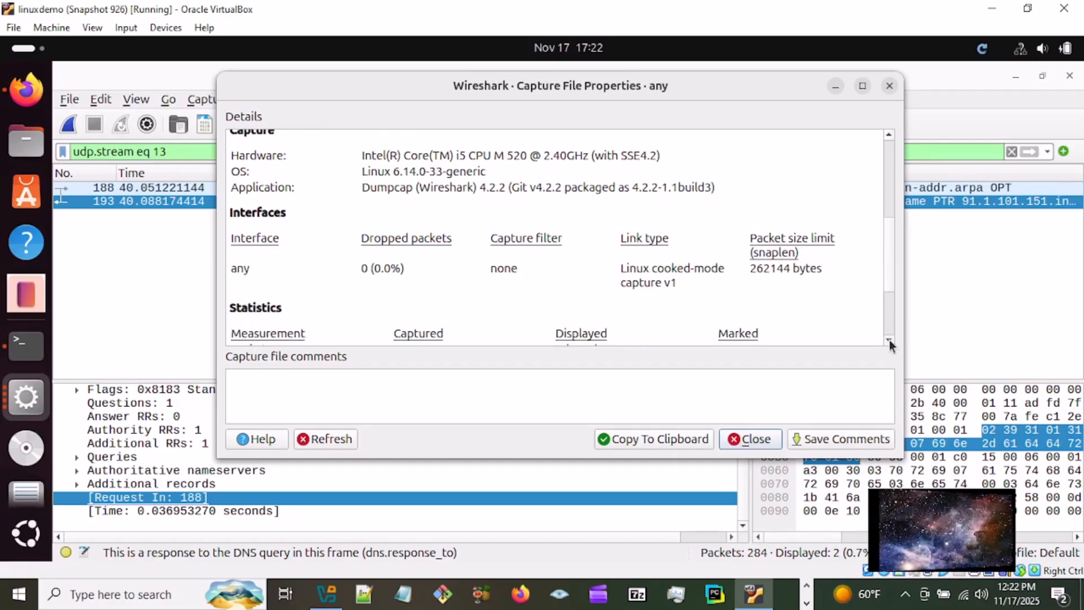
{"action": "left_click", "coordinate": [890, 341]}
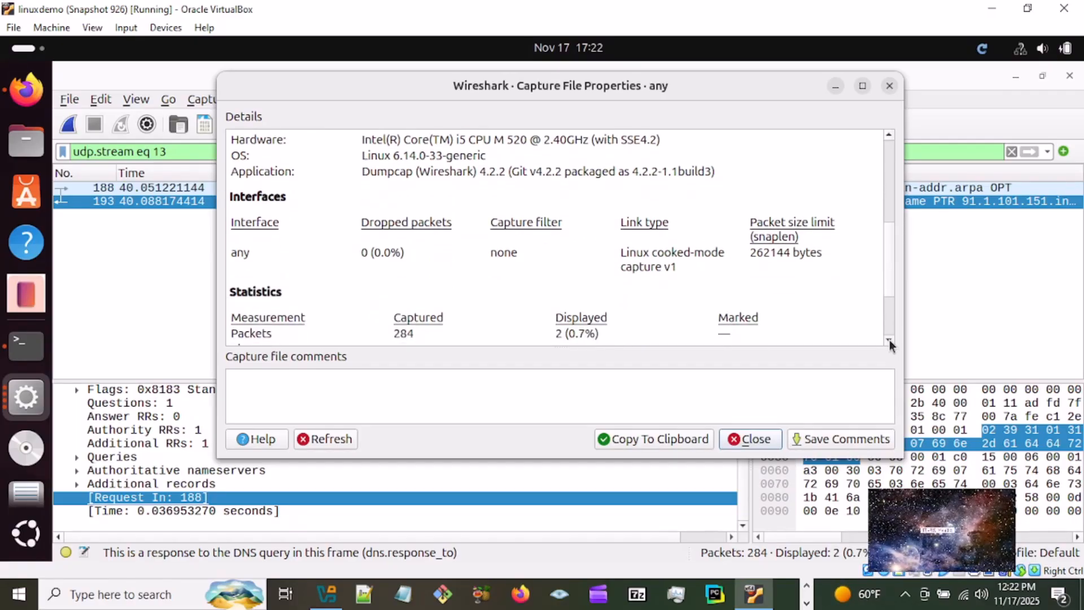
{"action": "left_click", "coordinate": [889, 341]}
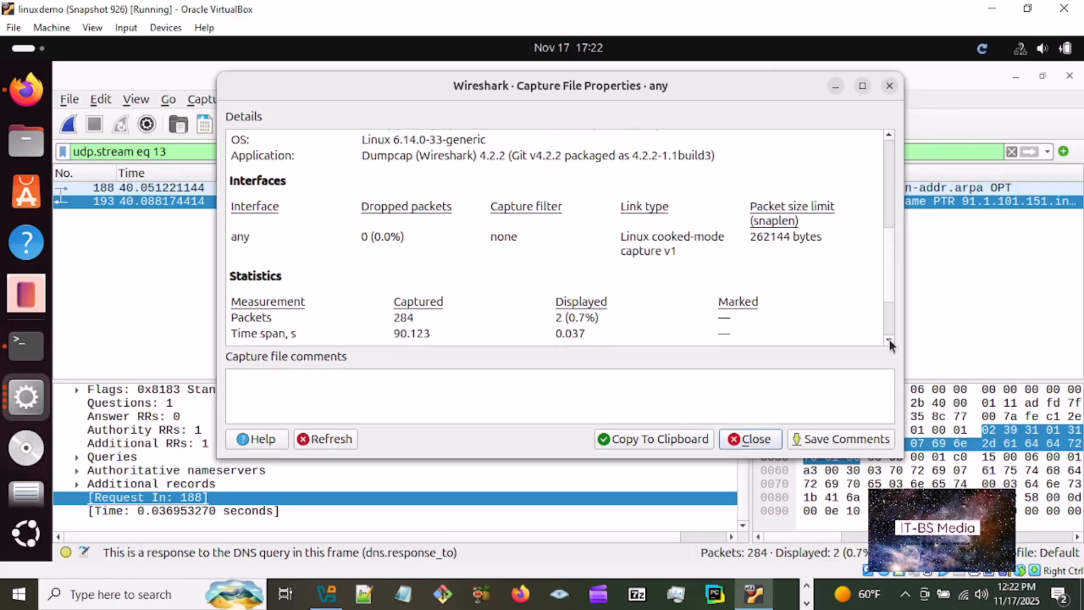
{"action": "left_click", "coordinate": [890, 340]}
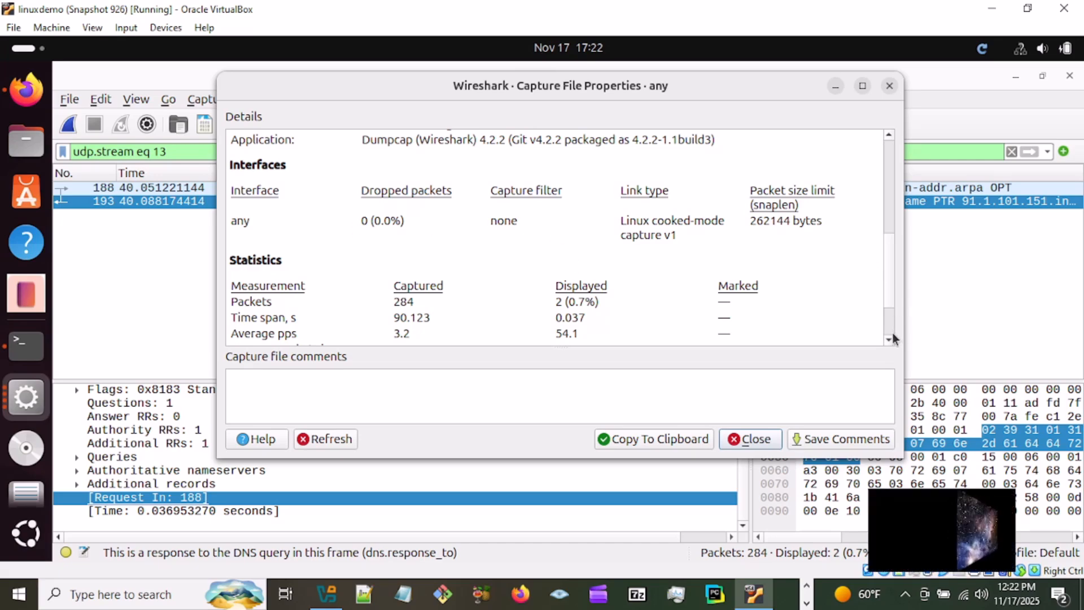
{"action": "scroll", "coordinate": [893, 334], "scroll_direction": "down", "scroll_amount": 2}
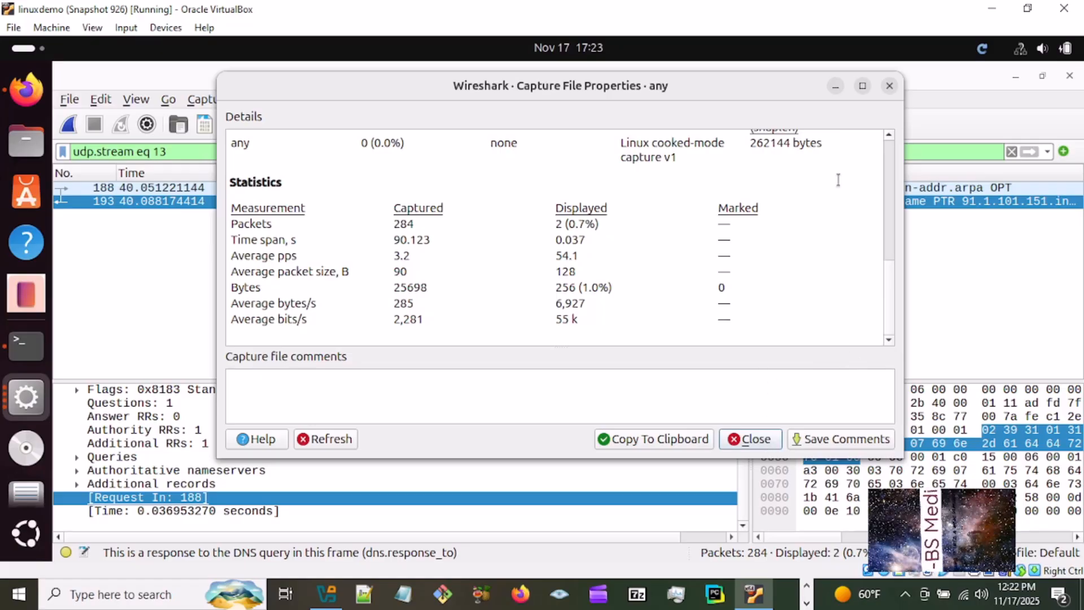
{"action": "left_click", "coordinate": [891, 86]}
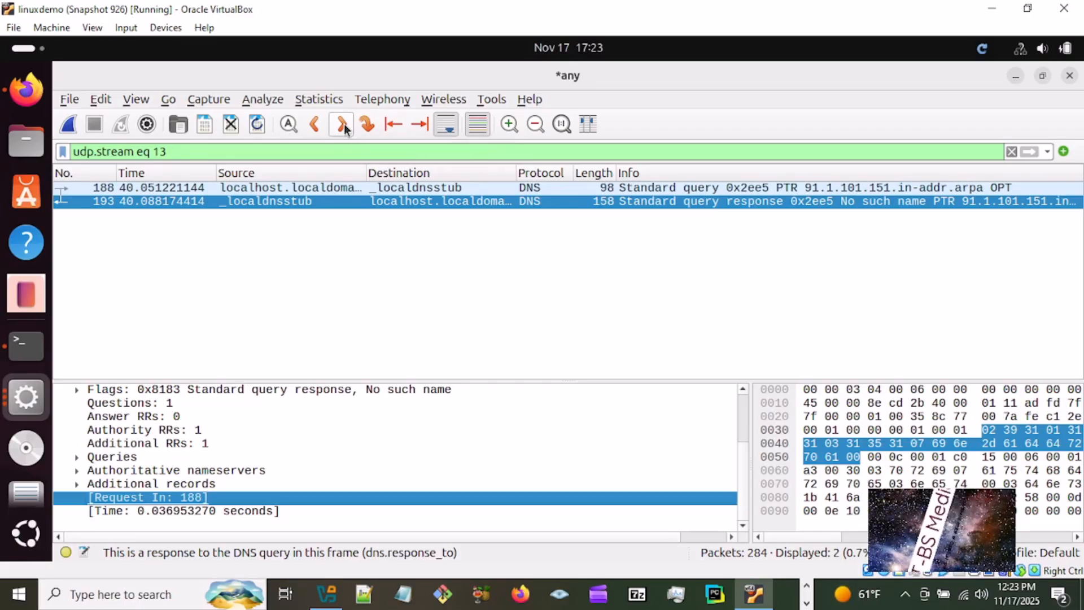
- Go back to the previous packet in the filtered list, the DNS query 188
{"action": "left_click", "coordinate": [315, 126]}
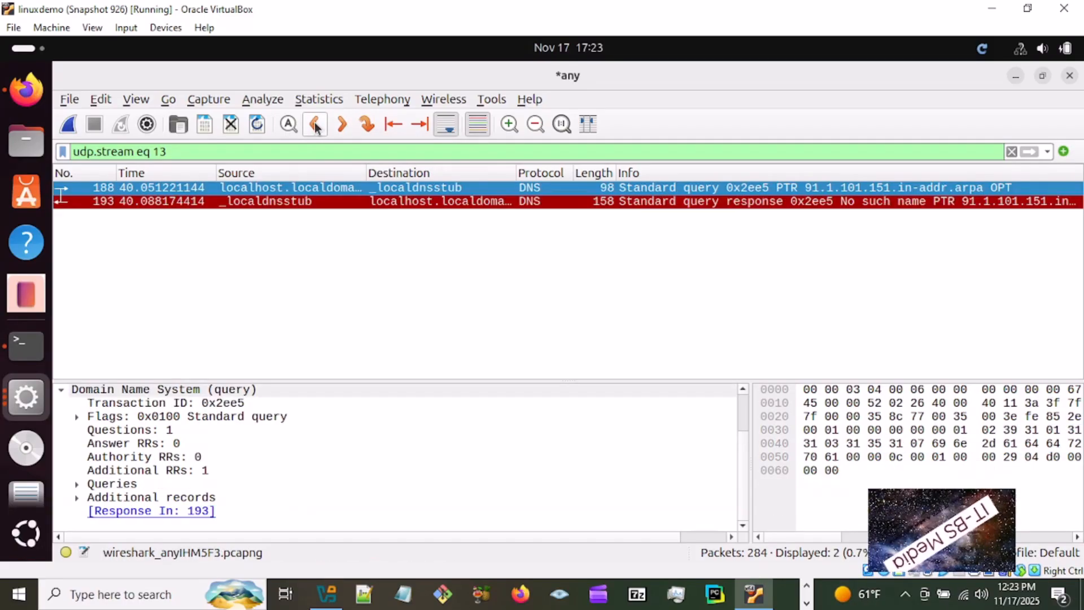